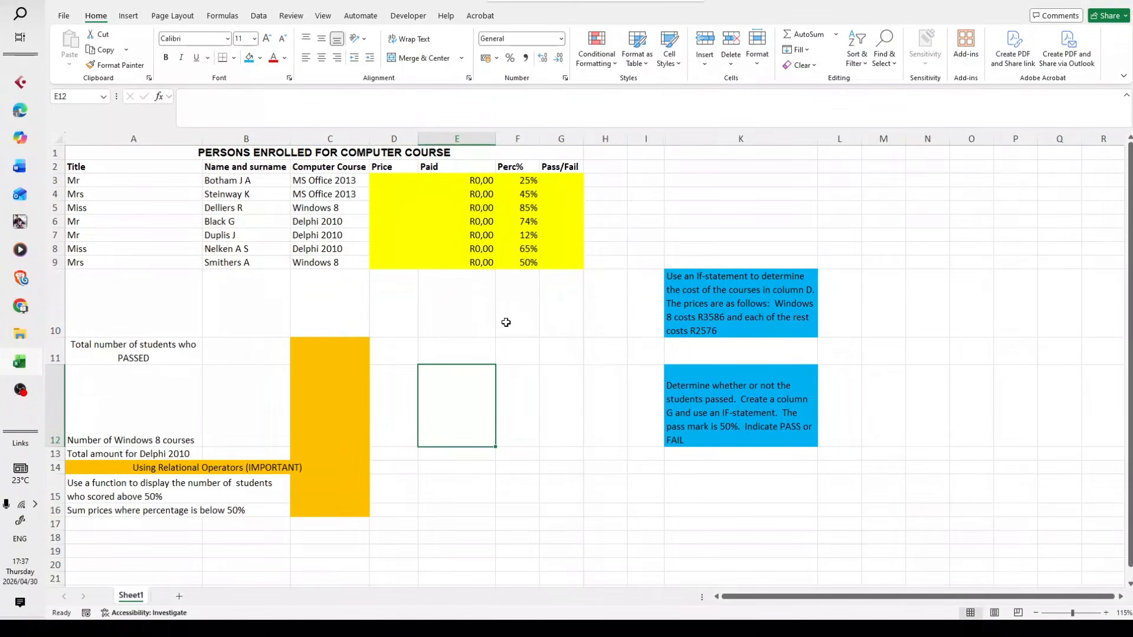
Review the course-price and pass/fail instructions in column K alongside the course names in column C and the empty Price column
click(728, 315)
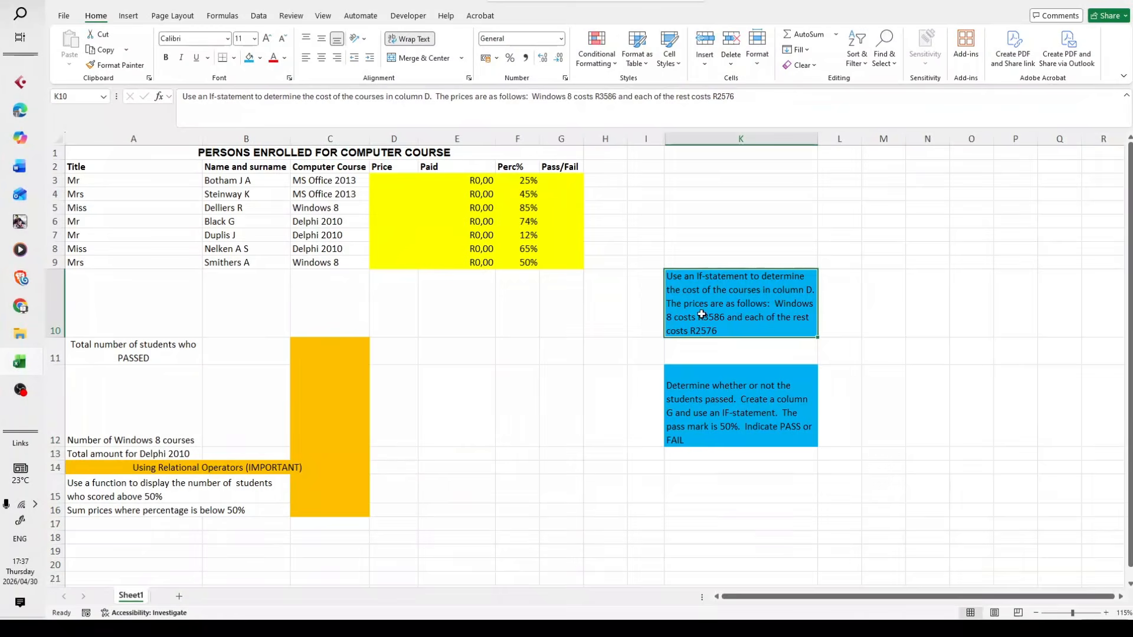
click(637, 309)
click(780, 310)
click(394, 139)
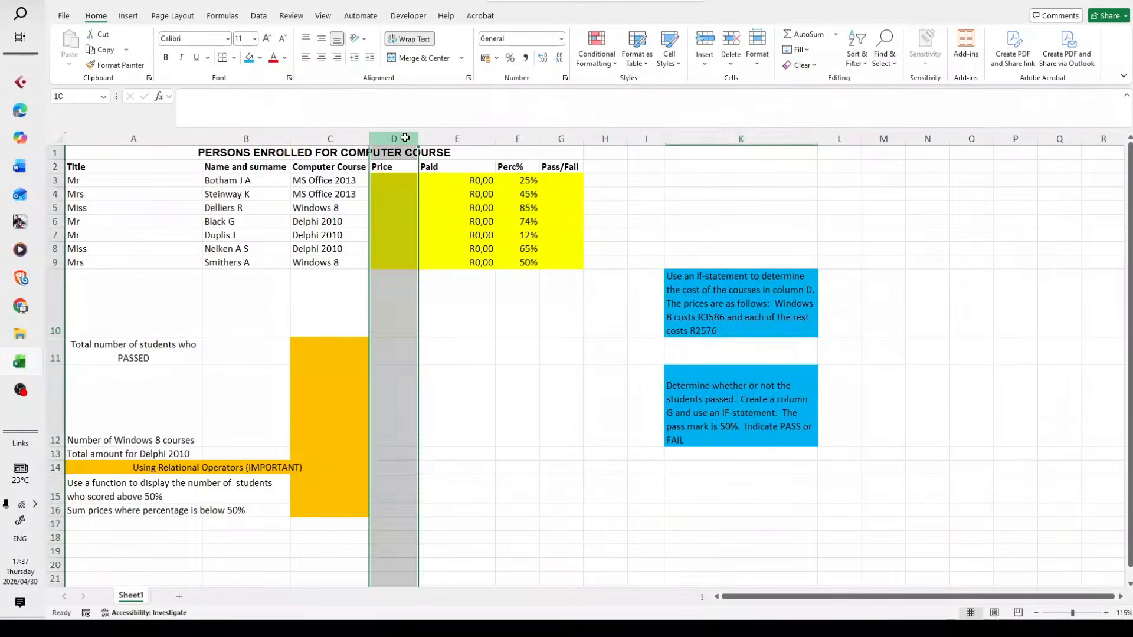
click(406, 175)
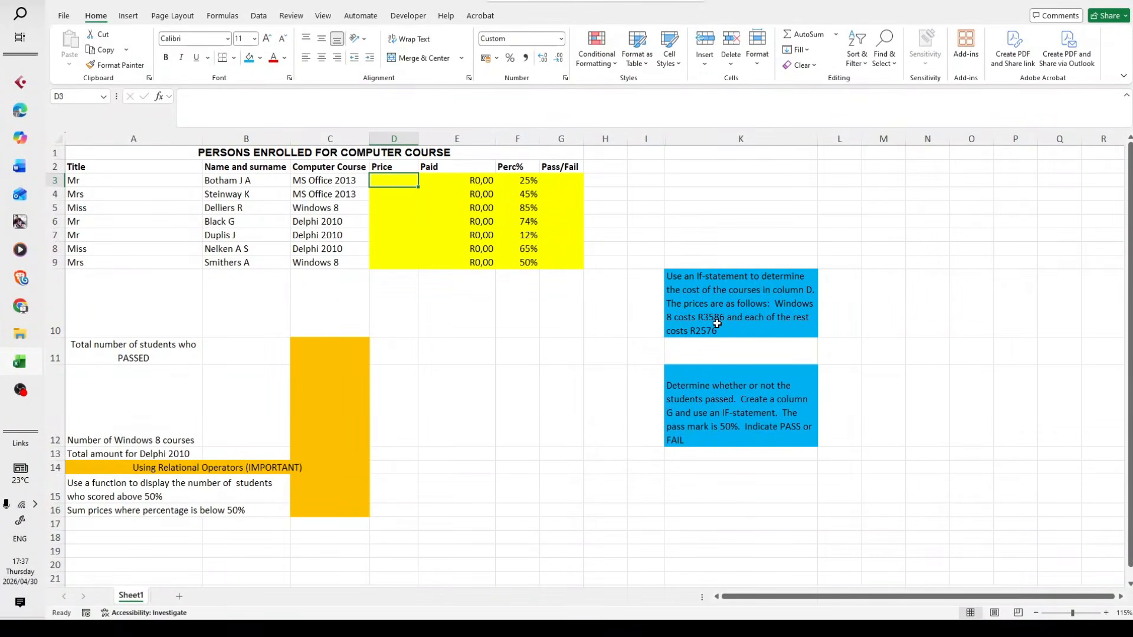
click(358, 209)
click(711, 370)
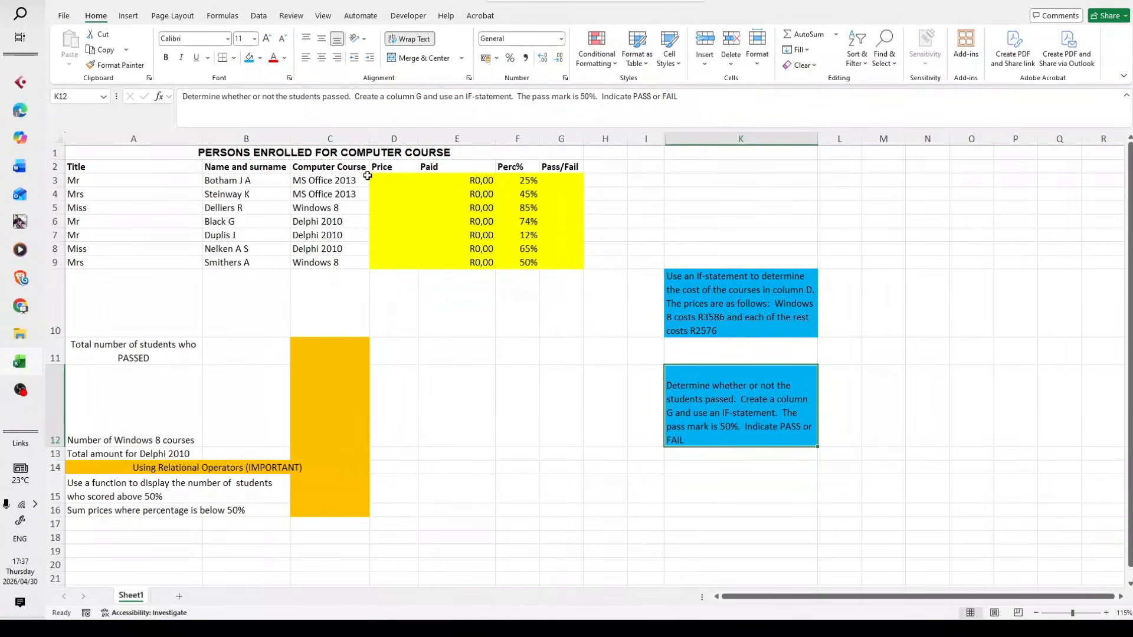
drag(350, 178, 384, 190)
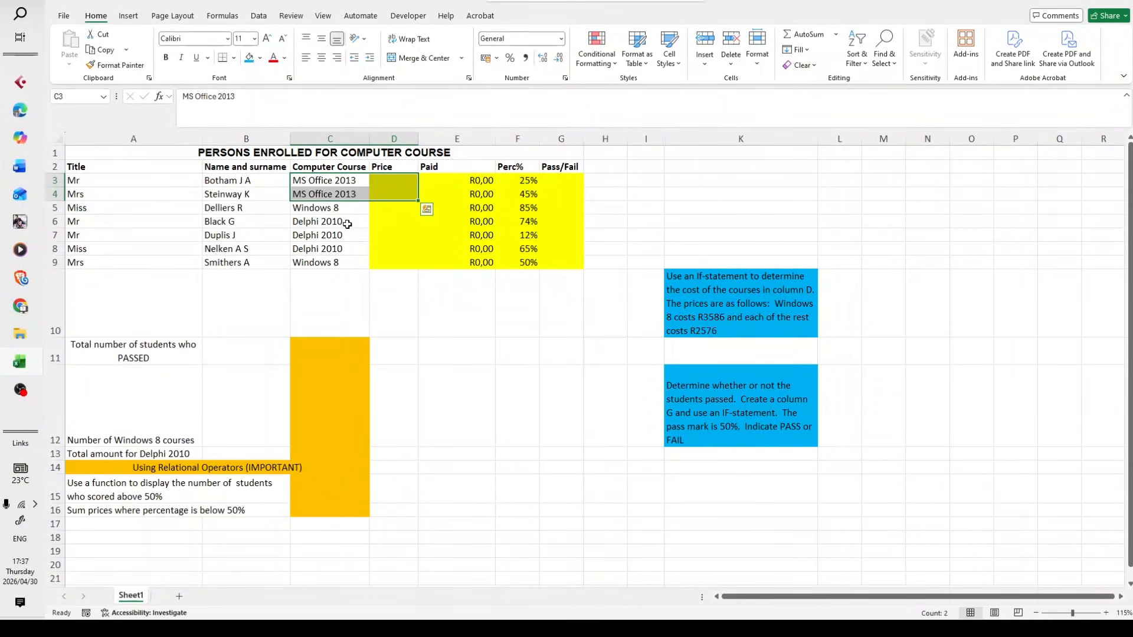
drag(345, 223, 375, 243)
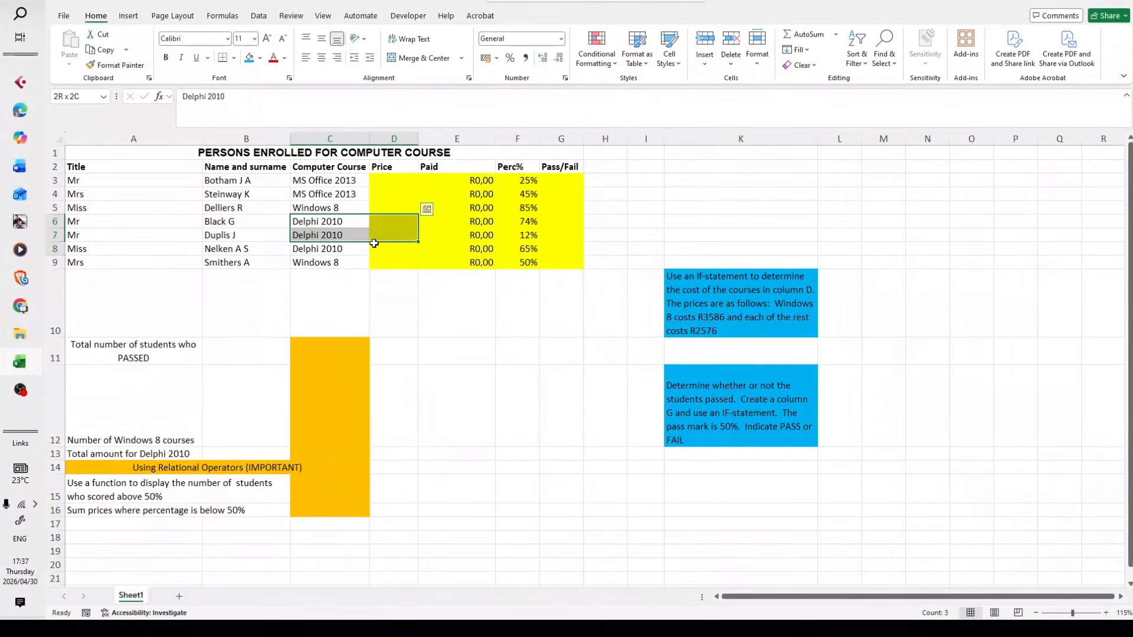
click(443, 311)
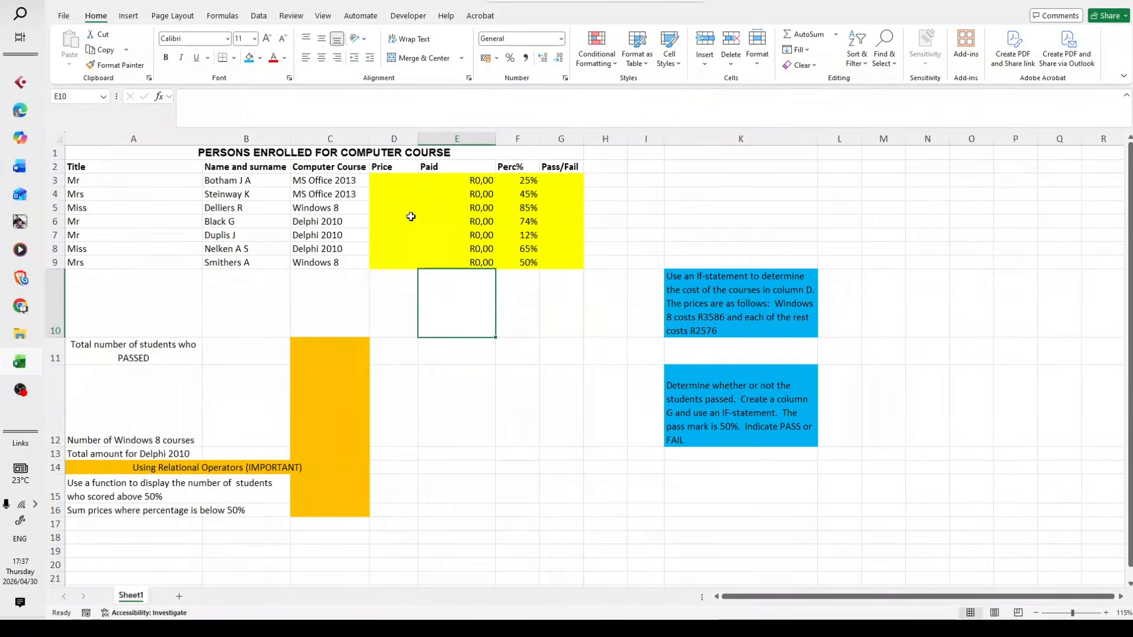
click(391, 179)
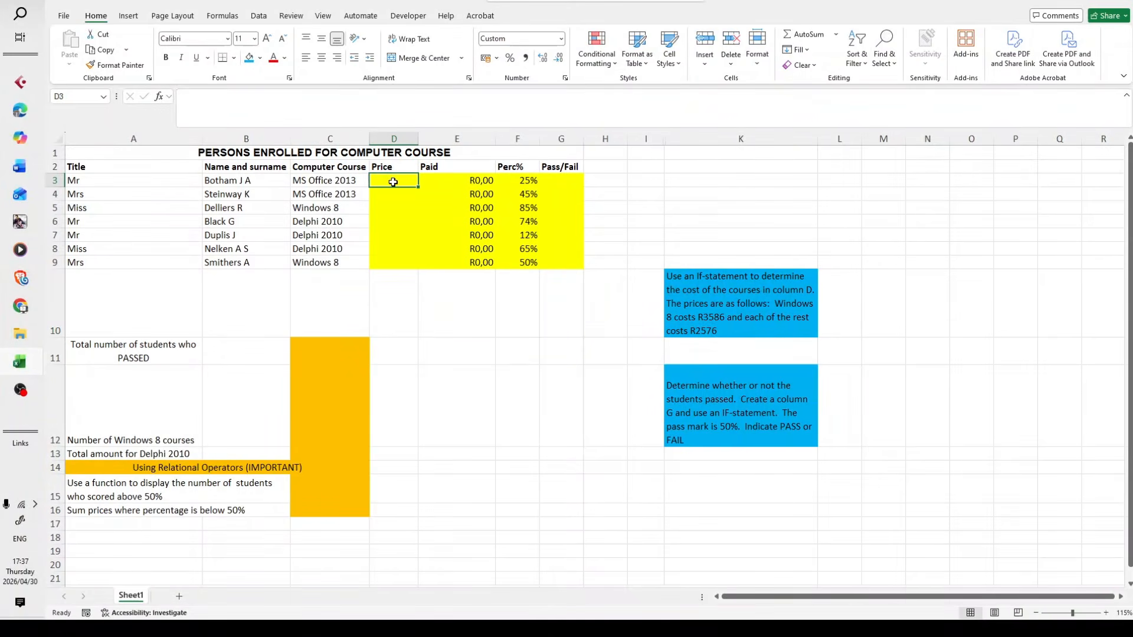
click(160, 96)
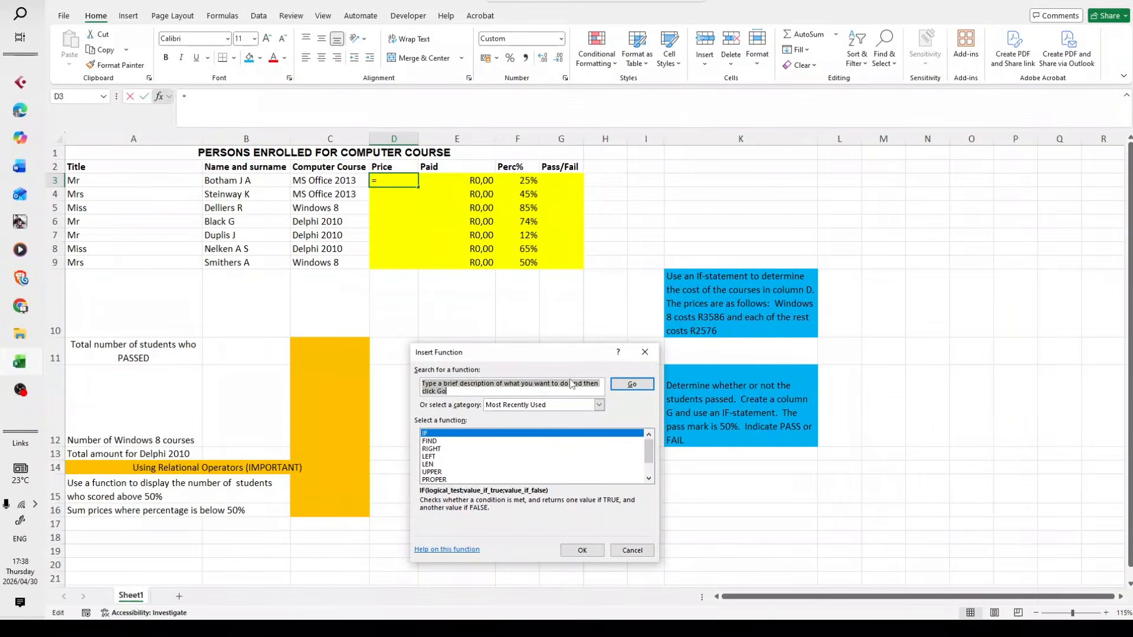
click(425, 435)
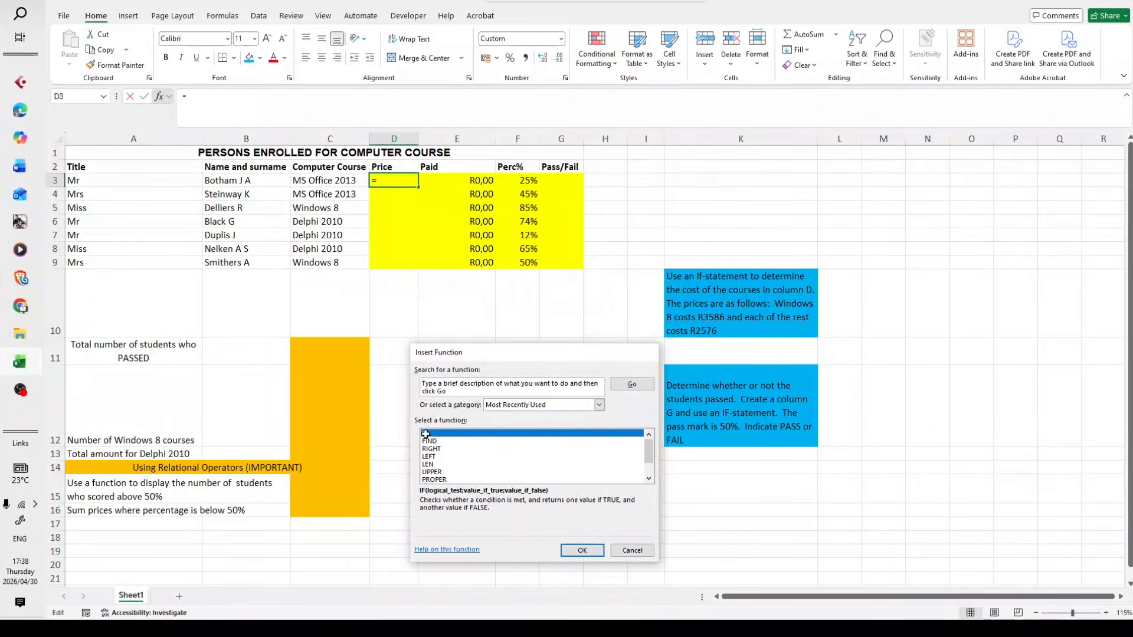
double_click(426, 434)
drag(469, 369, 459, 280)
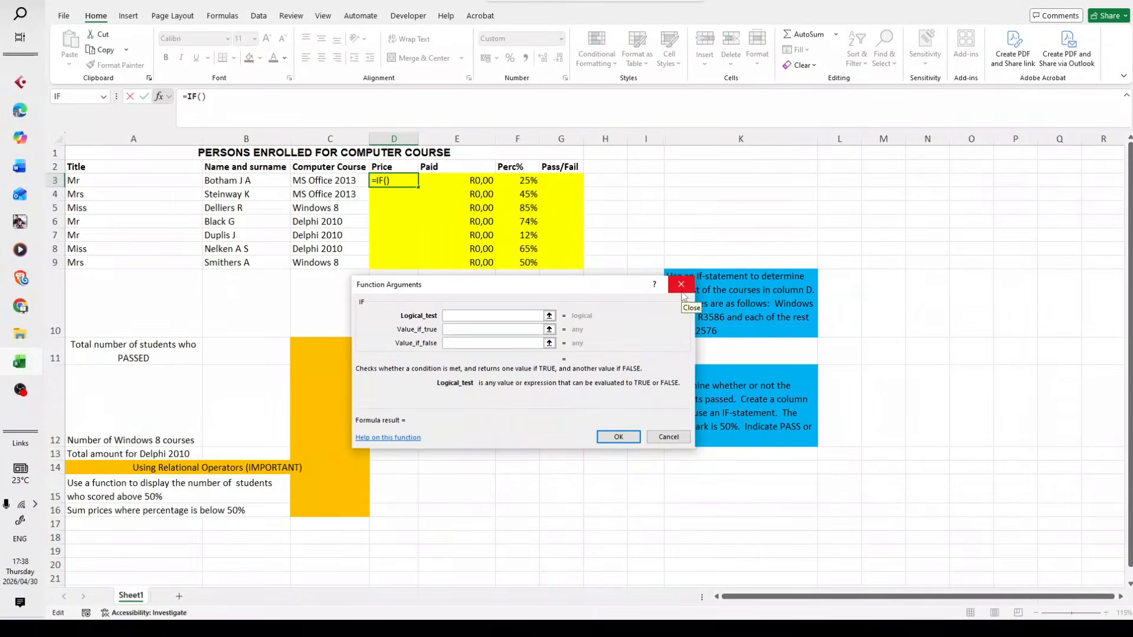
click(683, 292)
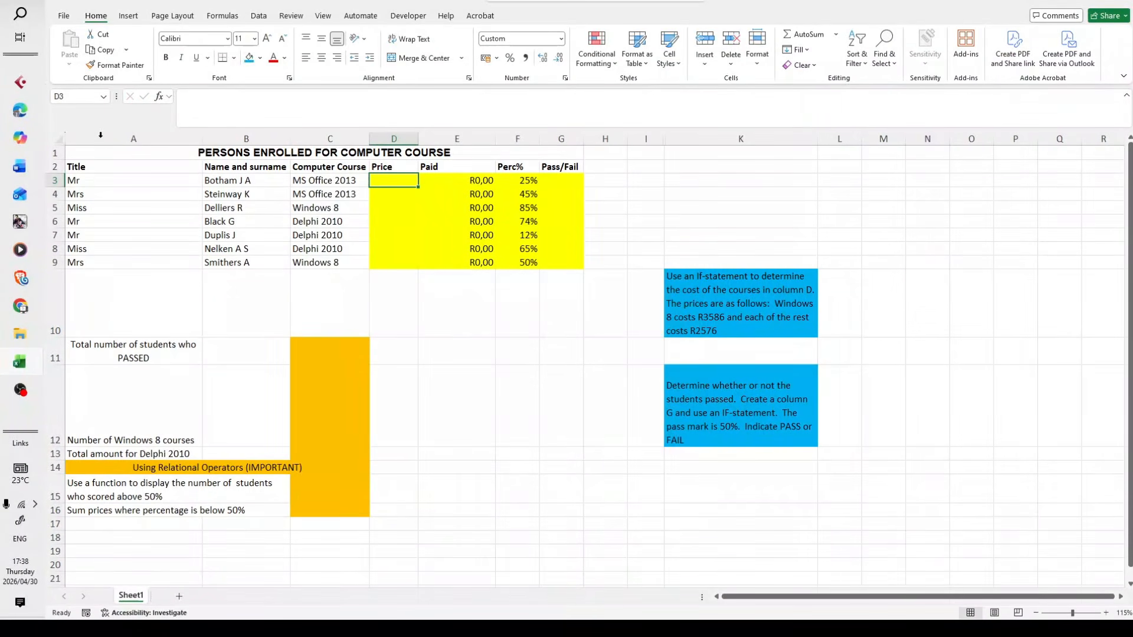
Search for the IF function and insert it into D3, keeping the price instructions in column K readable
click(159, 97)
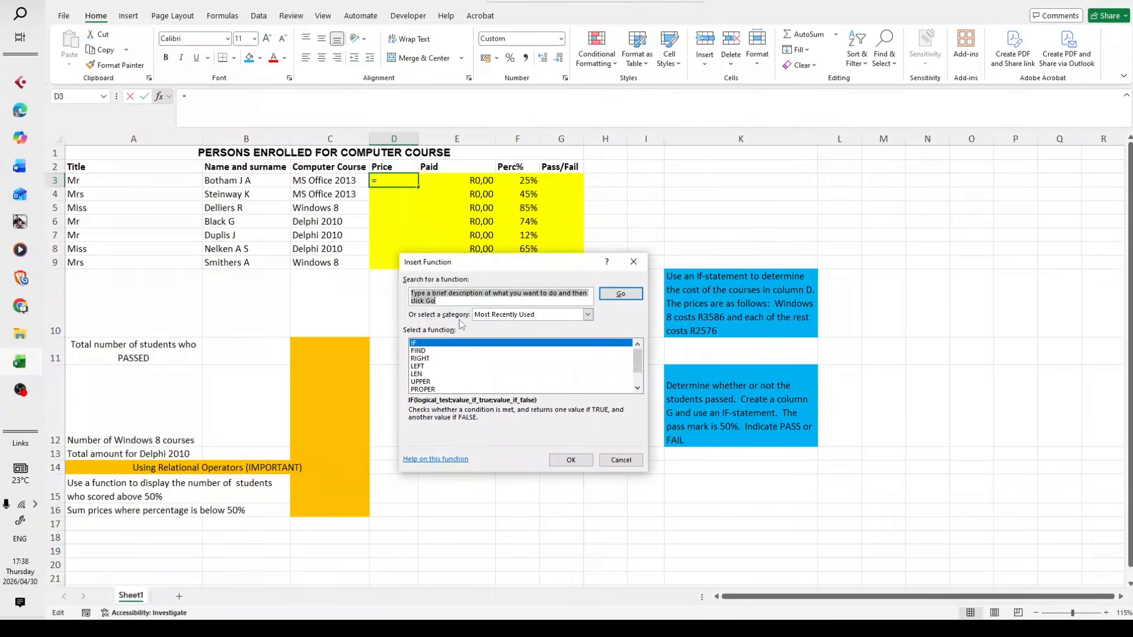
text(IF)
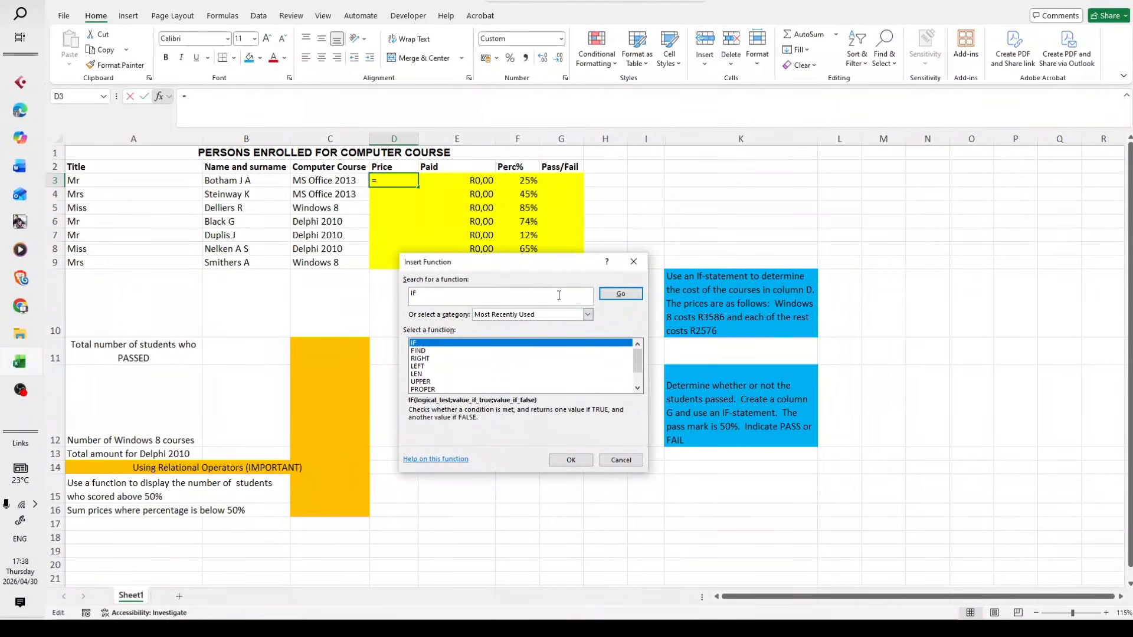
click(620, 293)
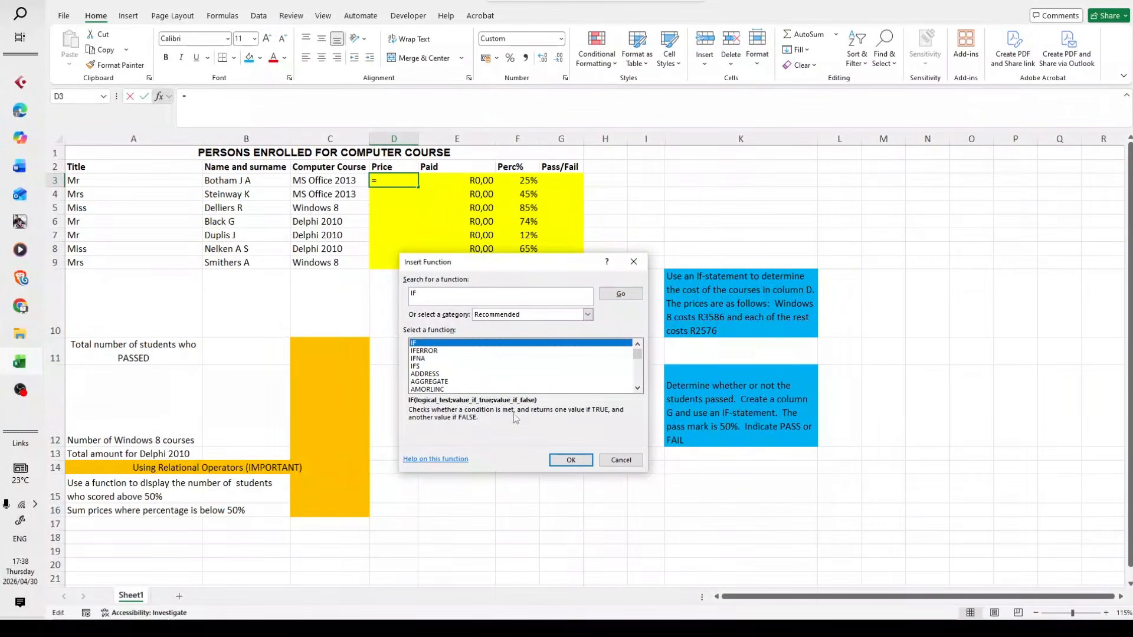
click(570, 460)
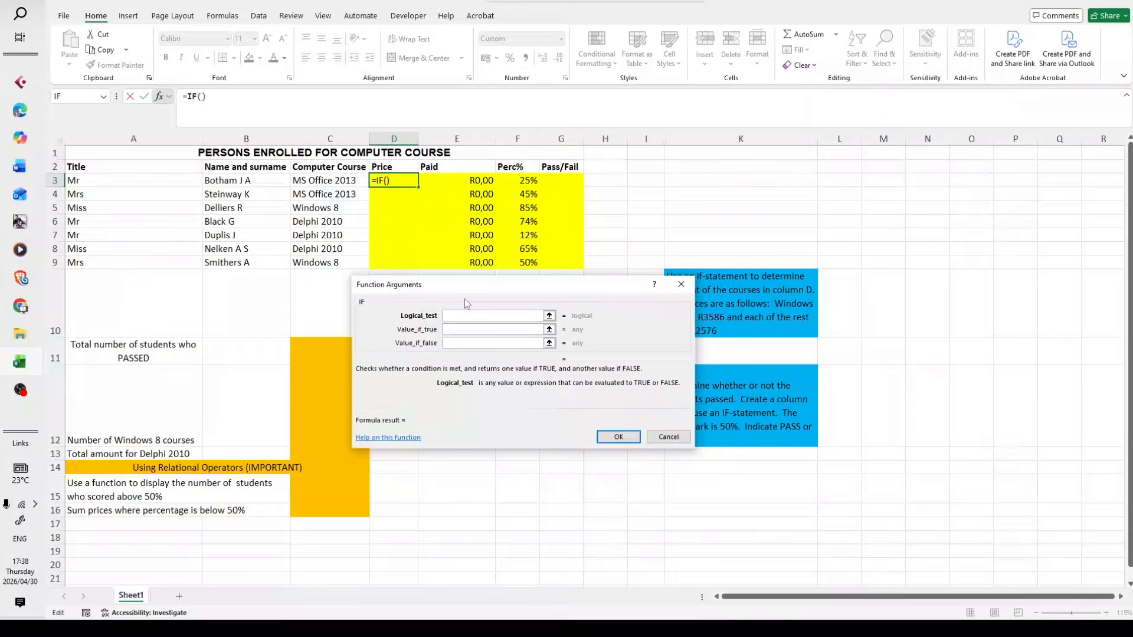
drag(470, 297, 478, 394)
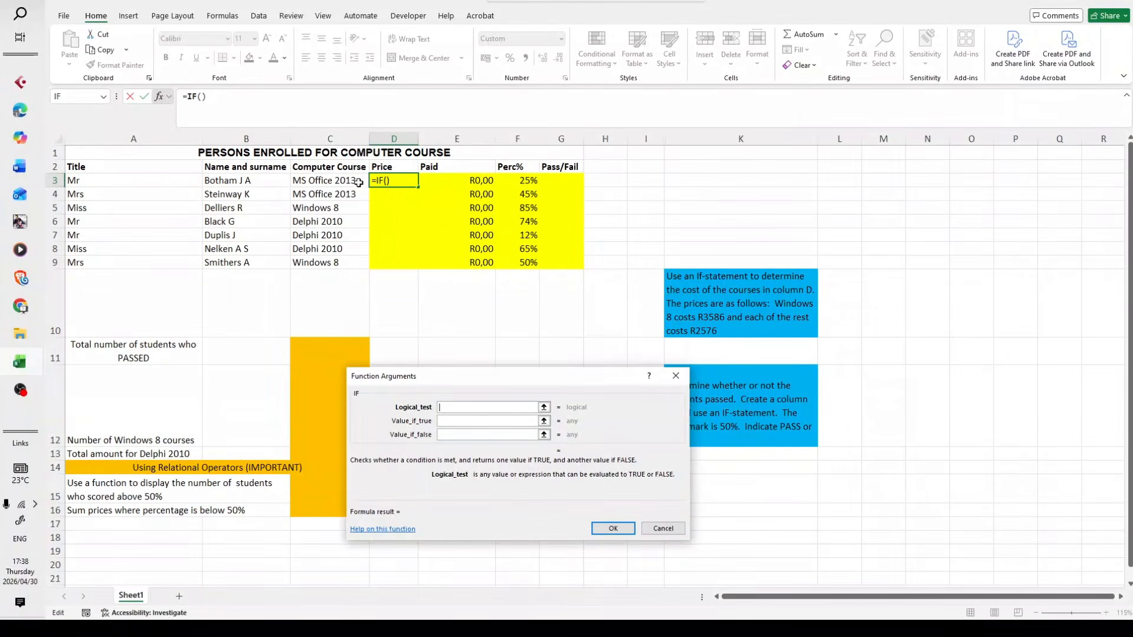
Set the IF function's logical test to C3="Windows 8"
click(347, 181)
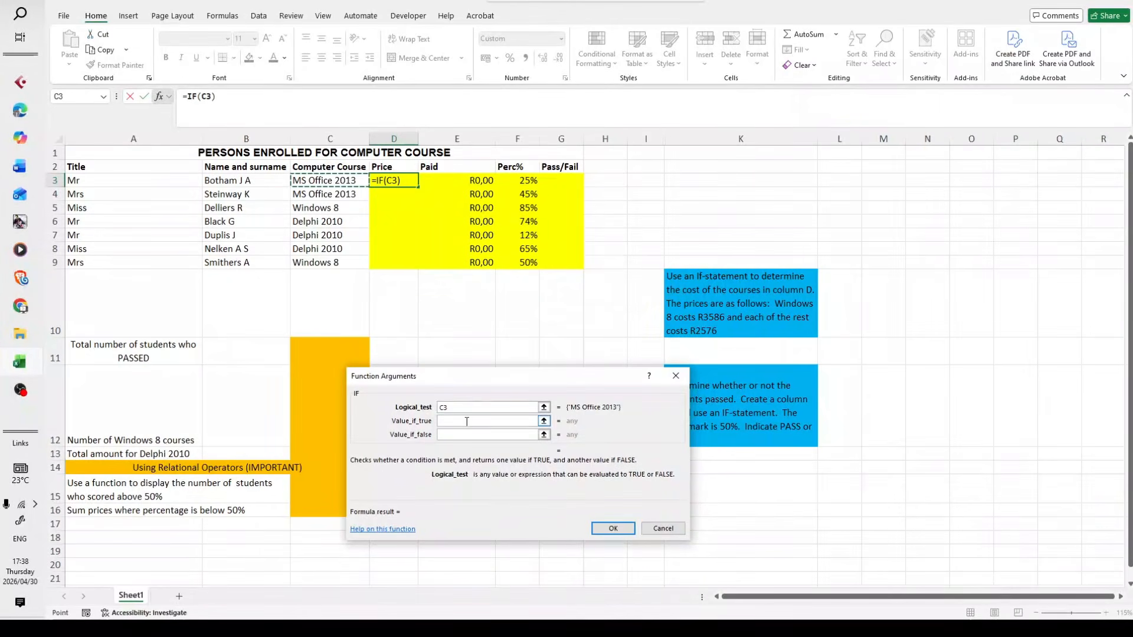
text(=)
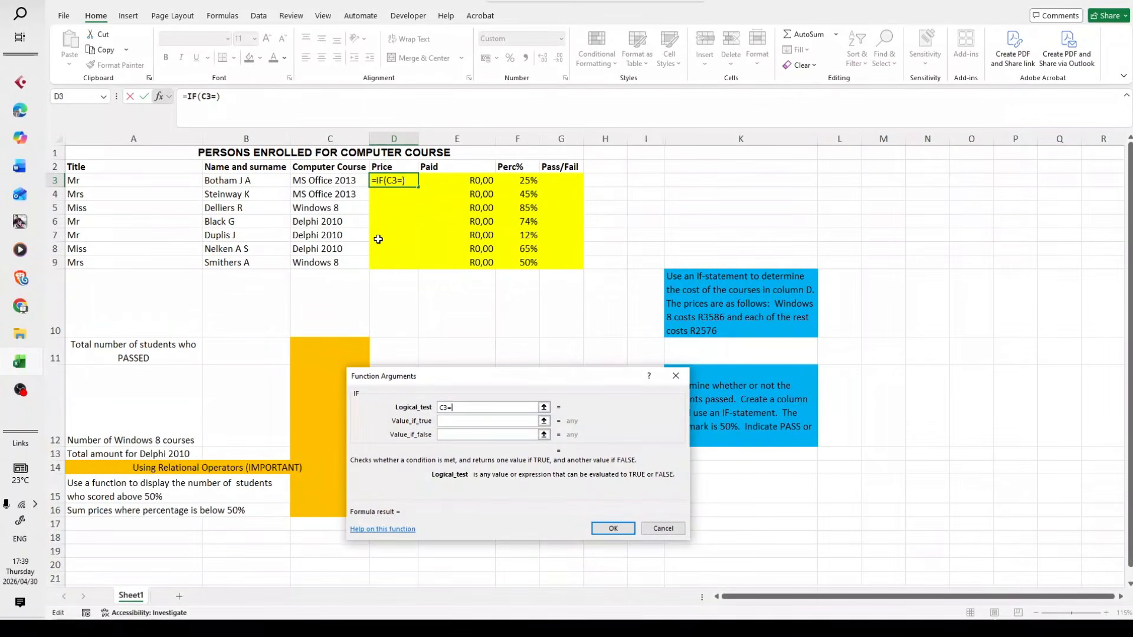
text("Windows)
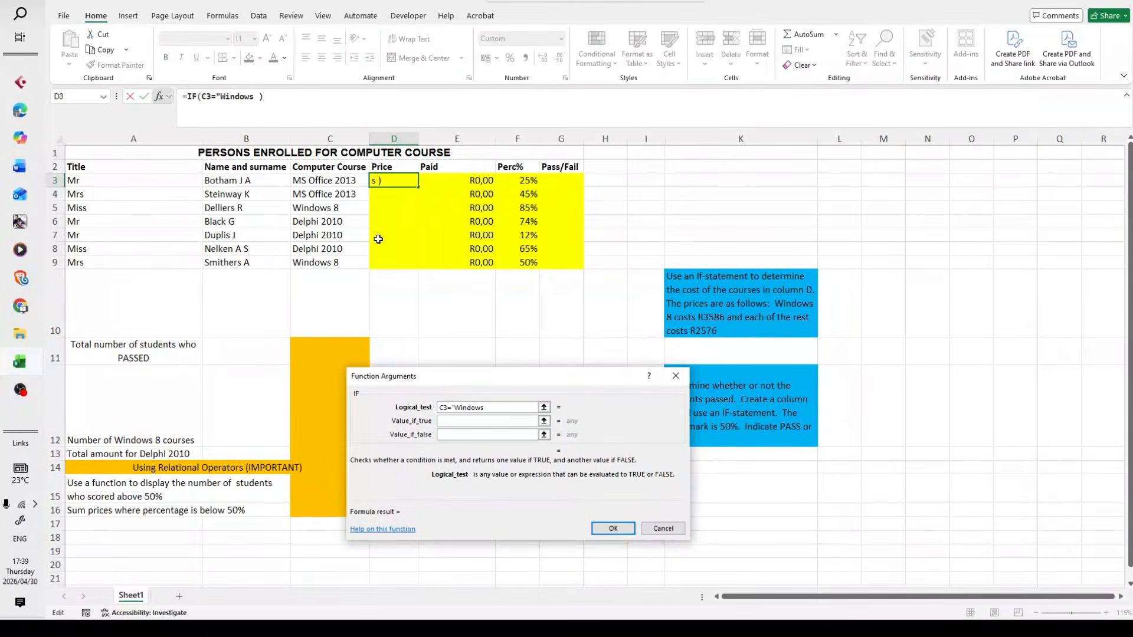
text( 8")
click(486, 407)
Set the IF function's value if true to 3586
click(500, 421)
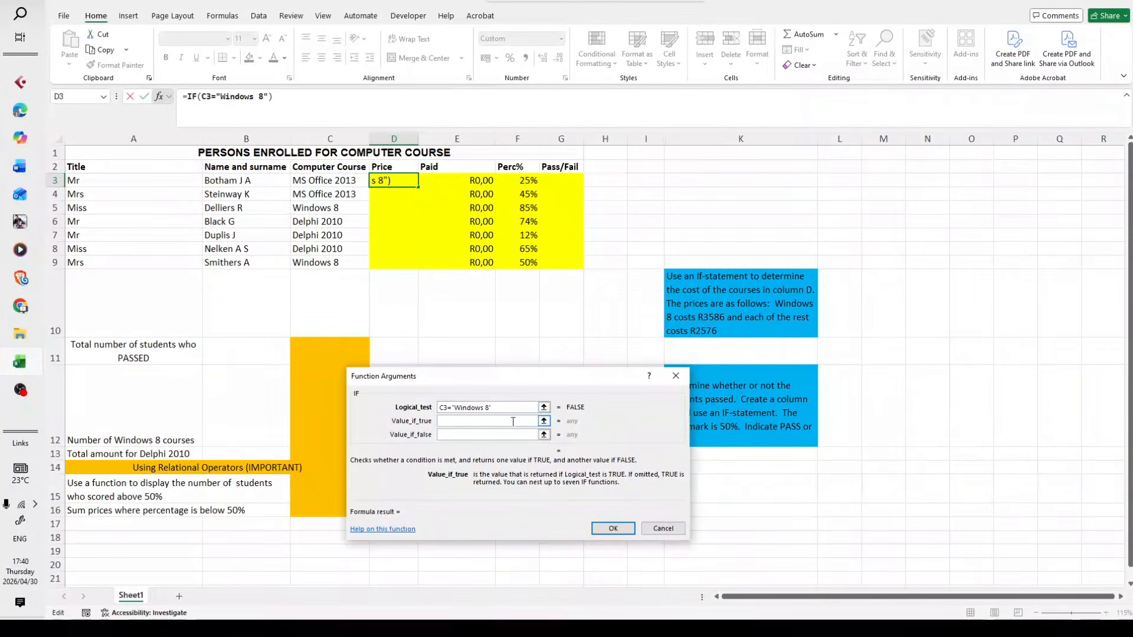
click(499, 435)
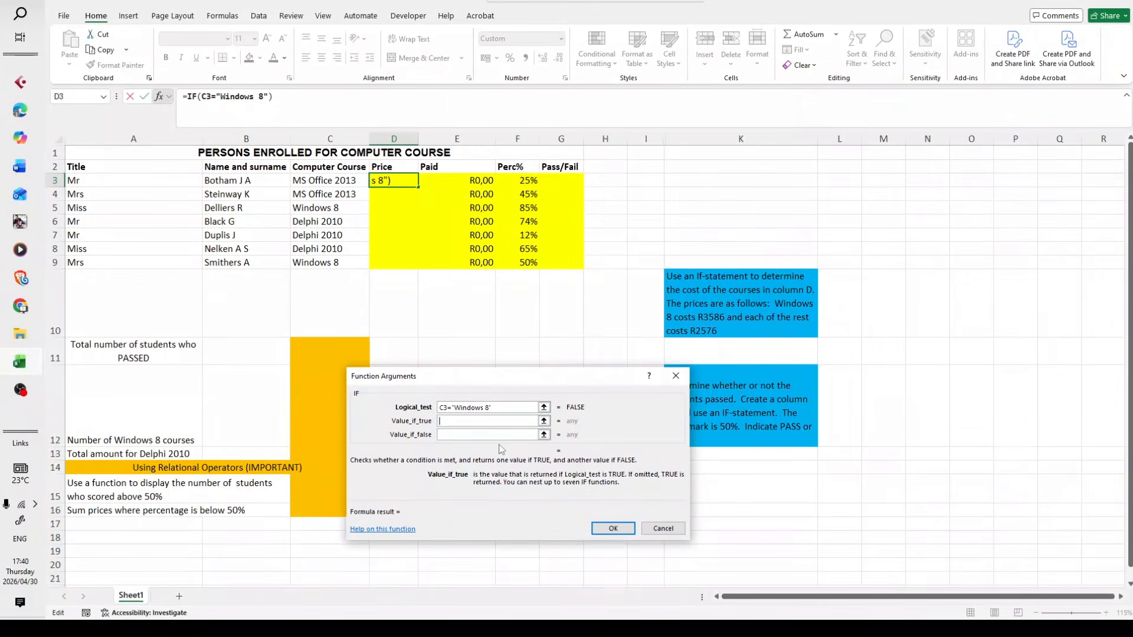
text(3)
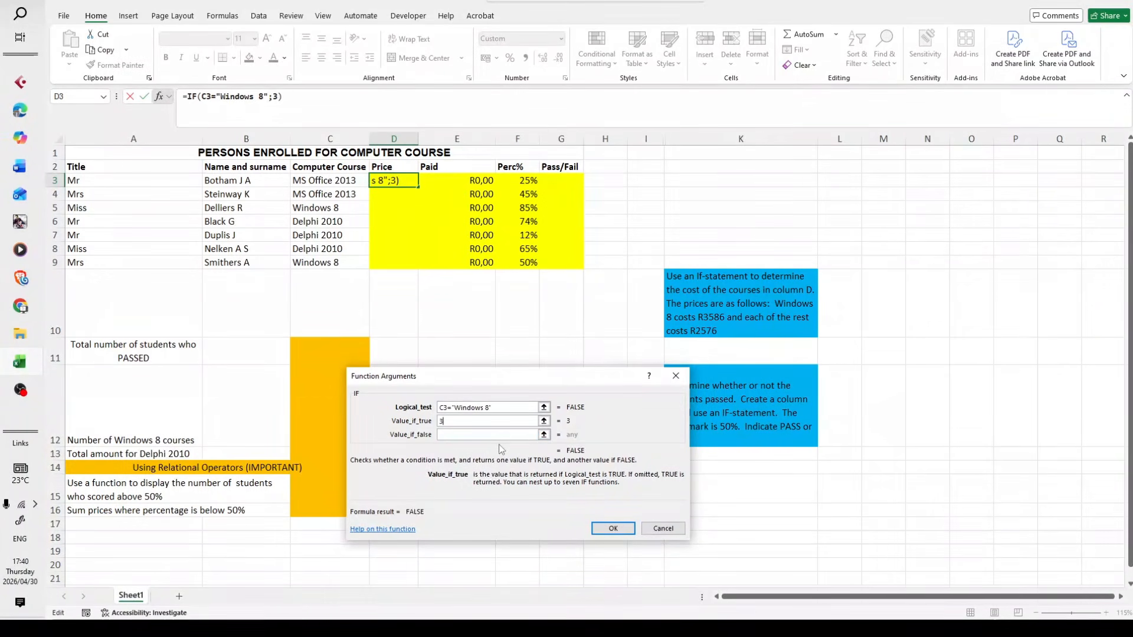
text(58)
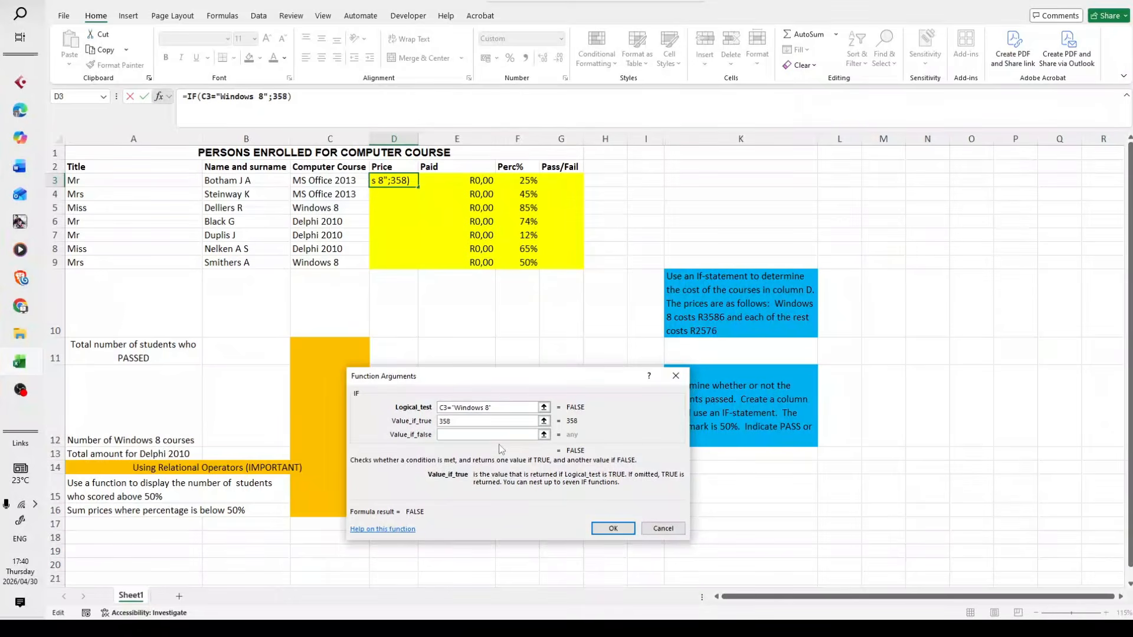
text(6)
Set the IF function's value if false to 2576 and enter the finished formula in D3
click(481, 438)
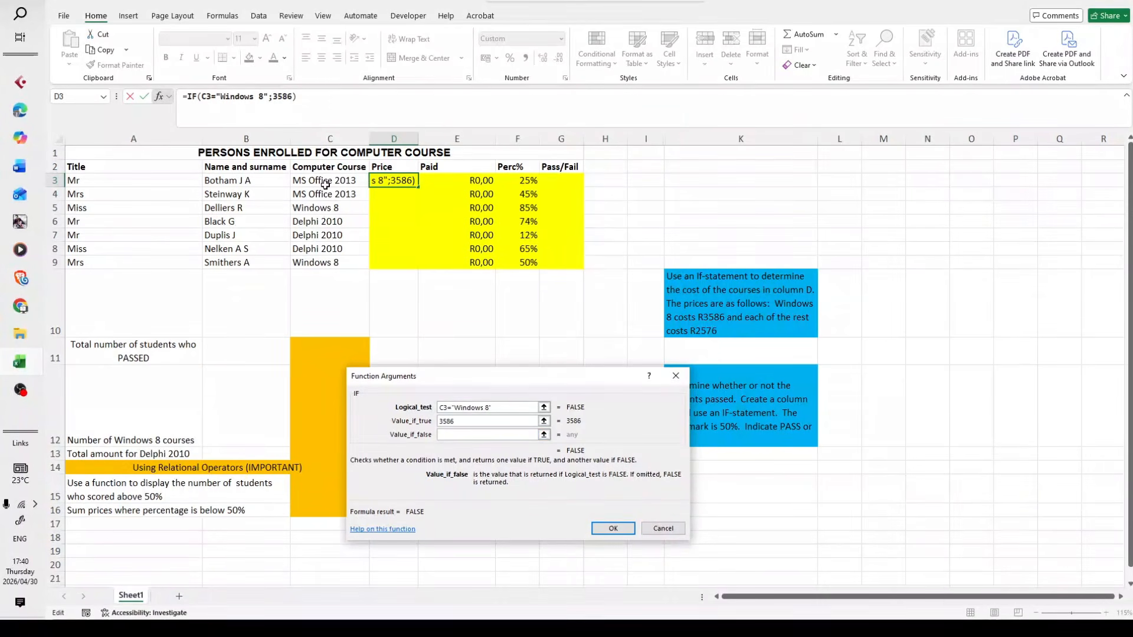
click(481, 435)
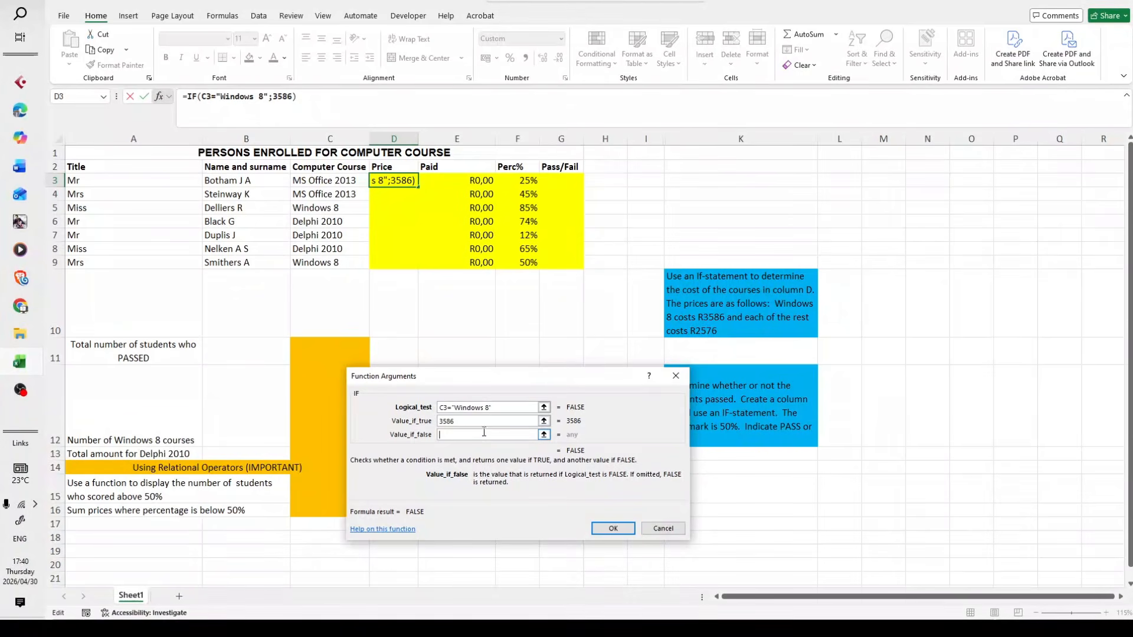
text(2576)
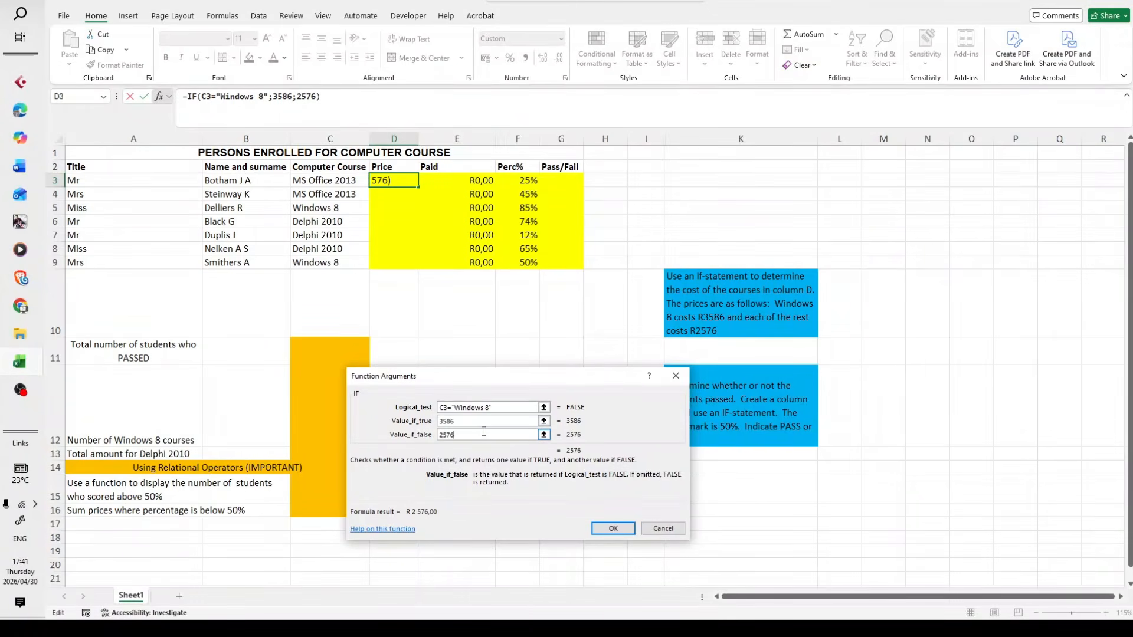
click(476, 426)
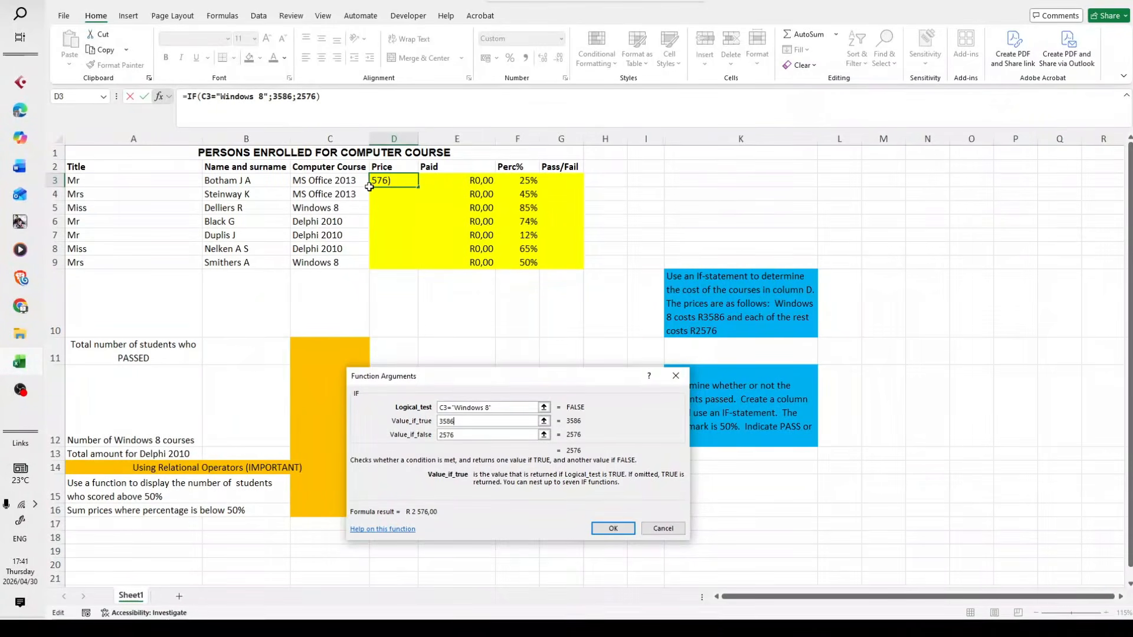
click(606, 527)
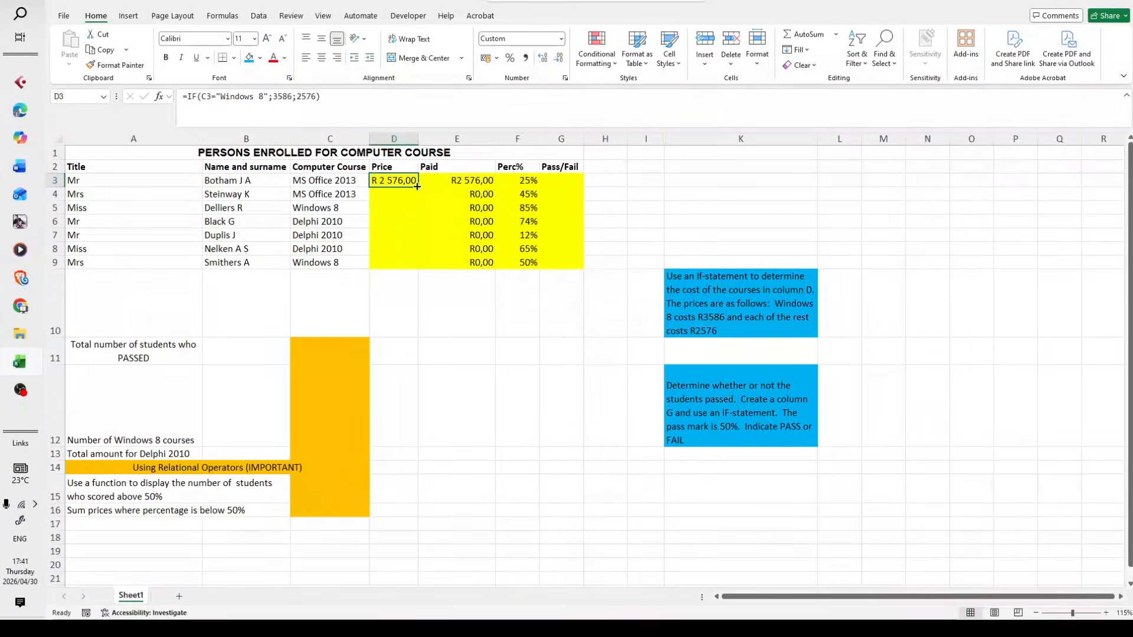
Fill the IF price formula from D3 down through D9
drag(417, 186, 420, 268)
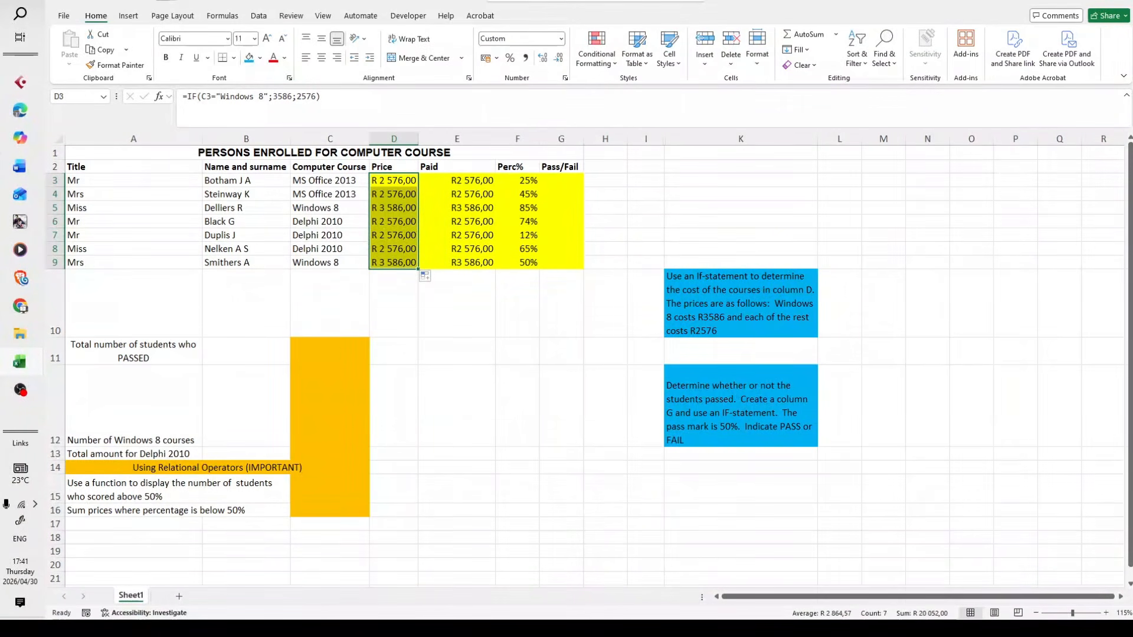
key(ctrl+z)
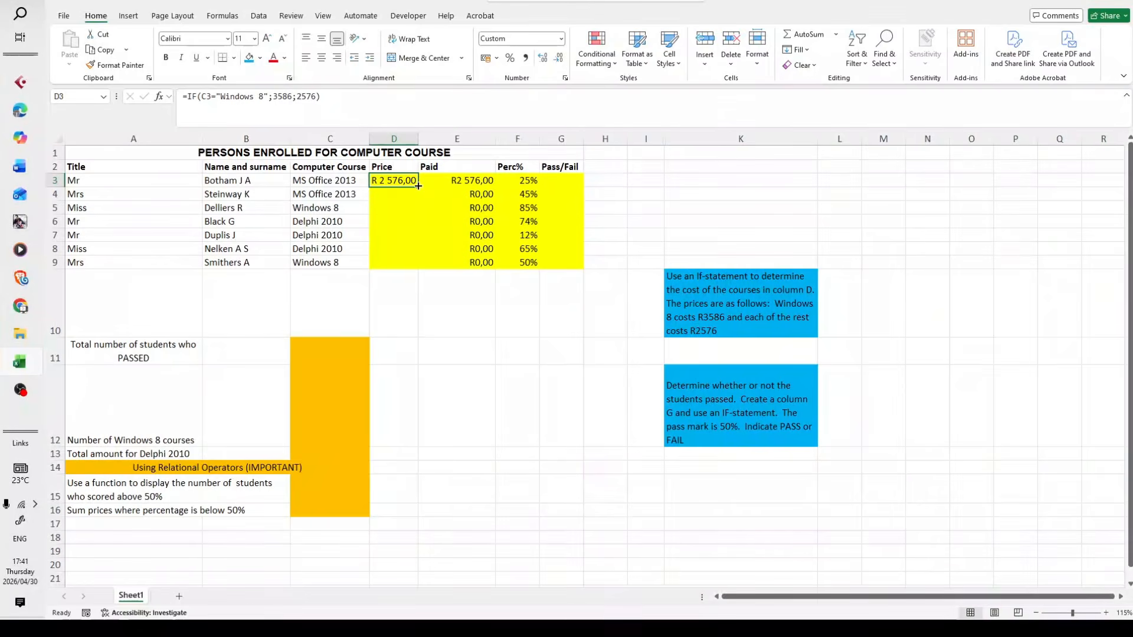
drag(418, 186, 415, 266)
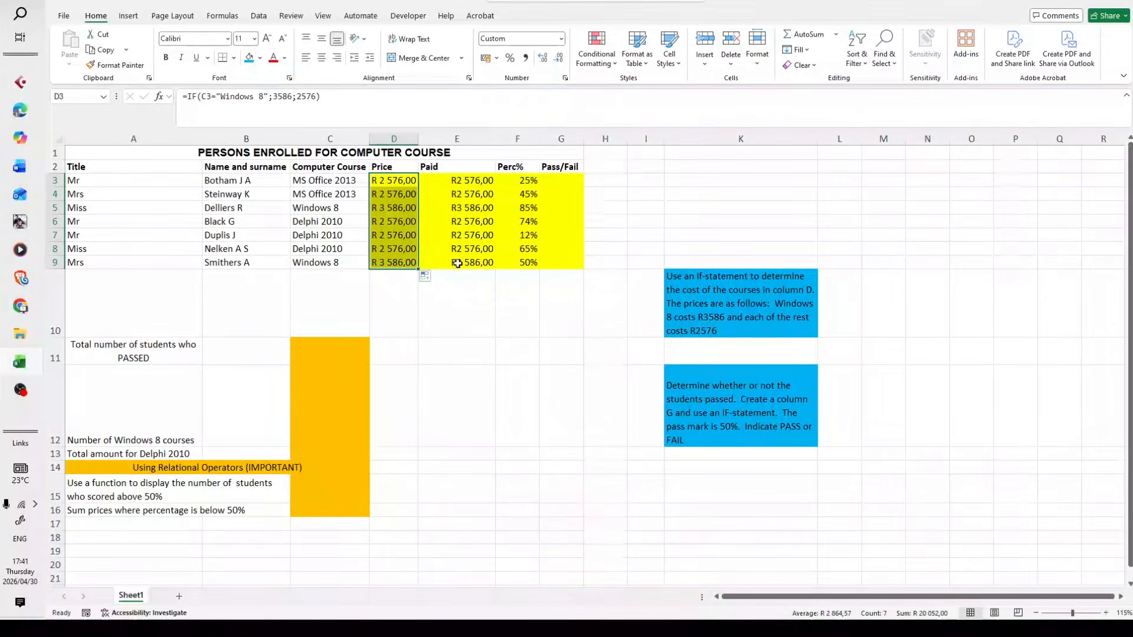
click(452, 304)
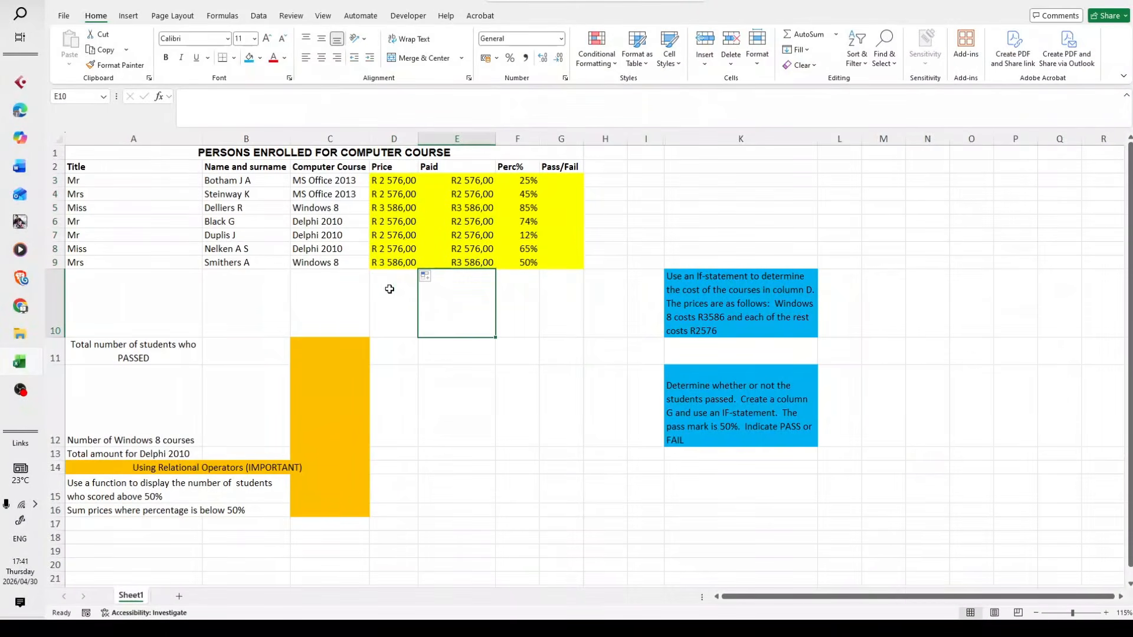
Check the filled prices against the course names in rows 8 and 9
click(342, 264)
drag(342, 263, 345, 307)
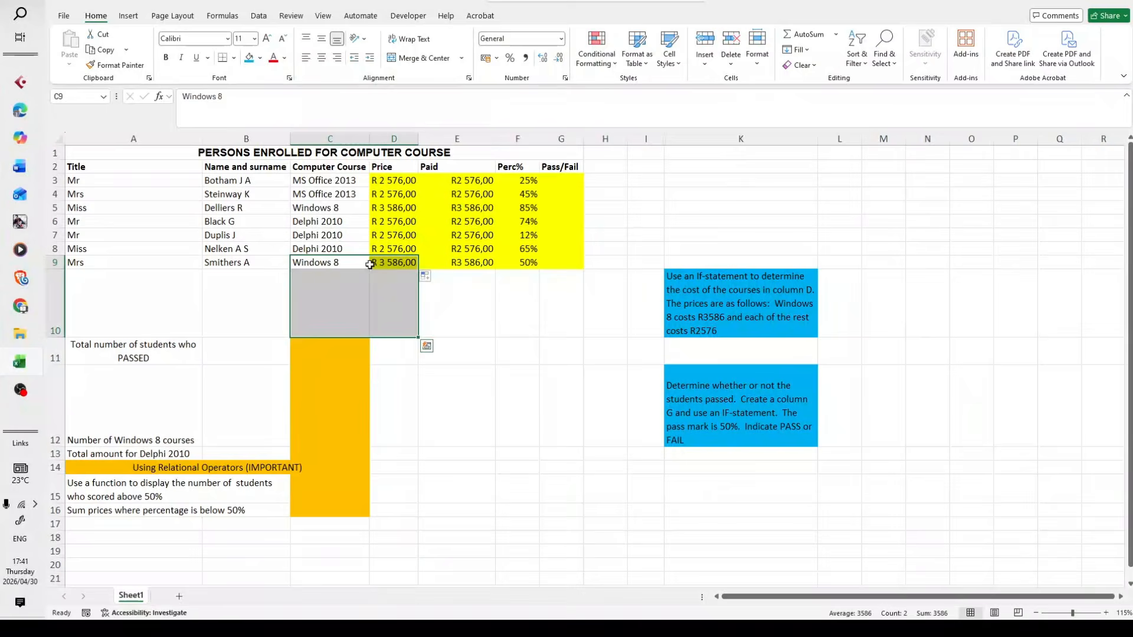
click(344, 248)
drag(369, 252, 384, 251)
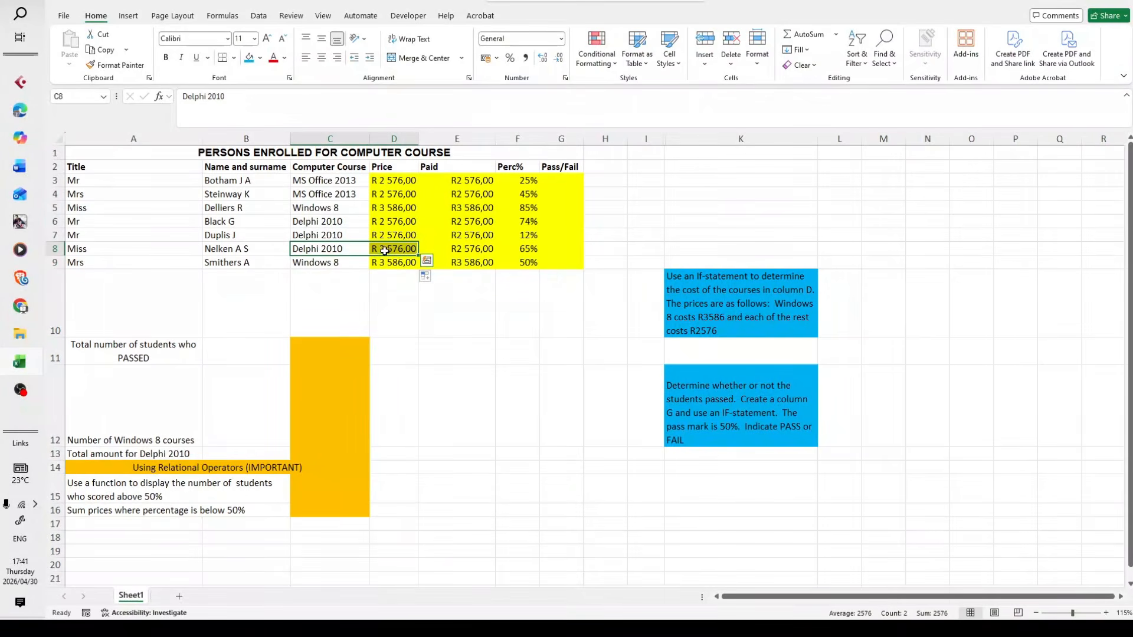
Check the filled price in row 3 against its course name
click(344, 183)
click(373, 185)
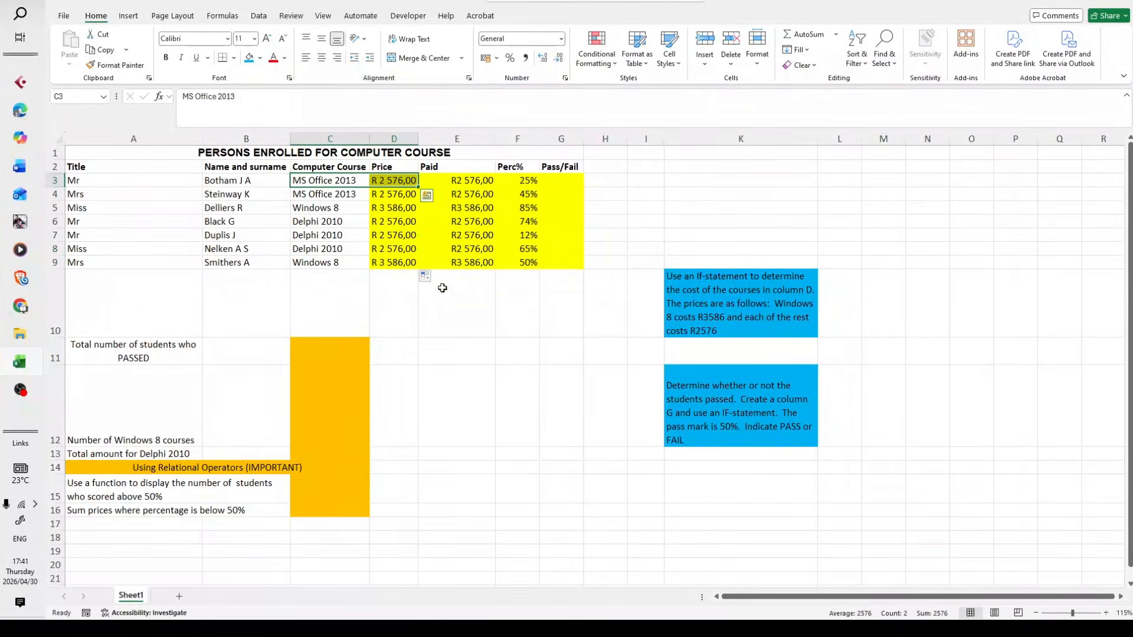
click(435, 311)
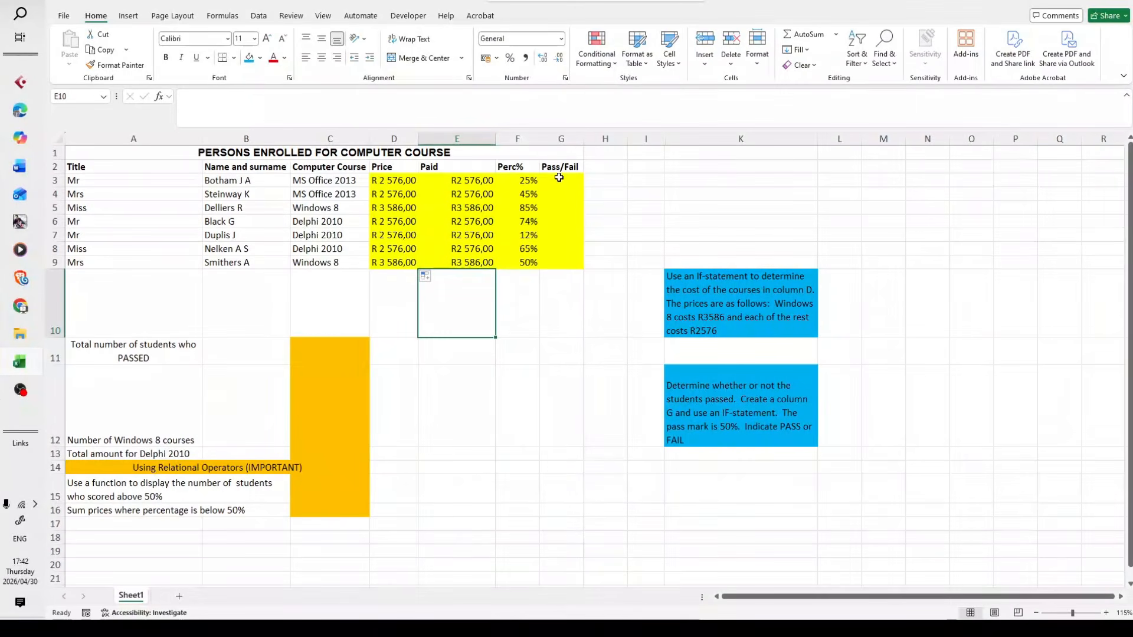
Review the pass/fail instruction in K12 and insert an IF function in G3
click(750, 391)
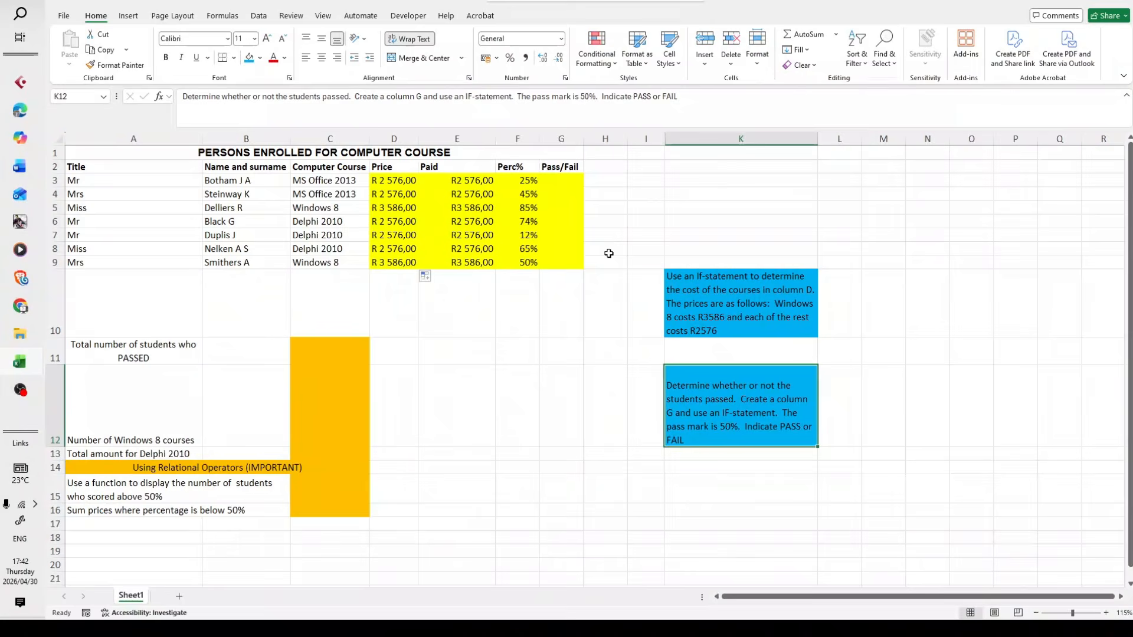
click(570, 182)
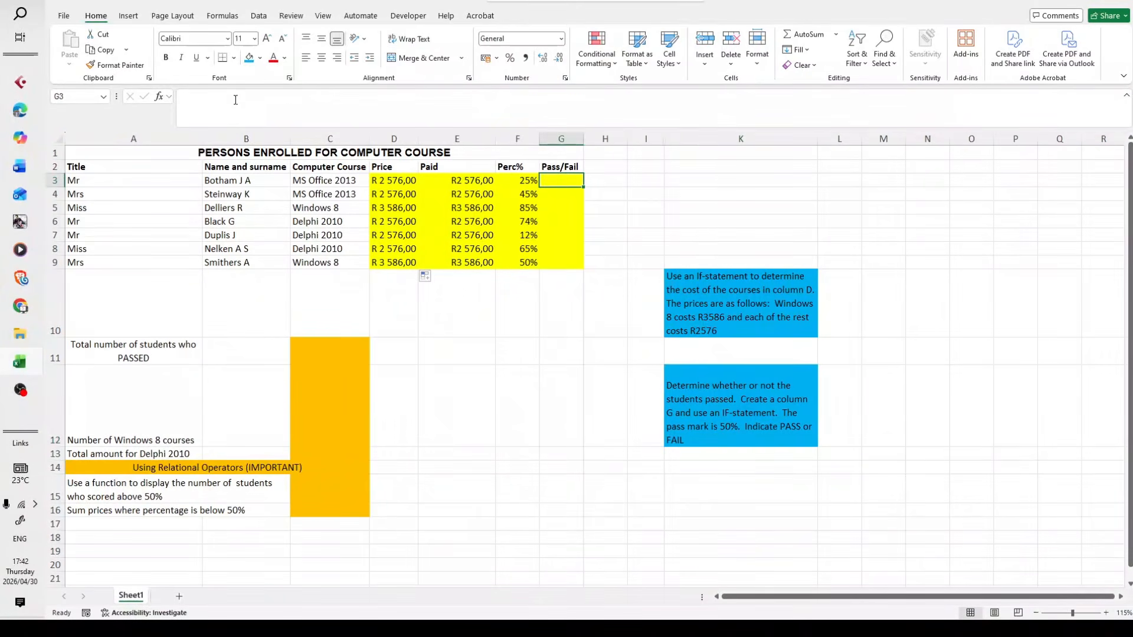
click(158, 97)
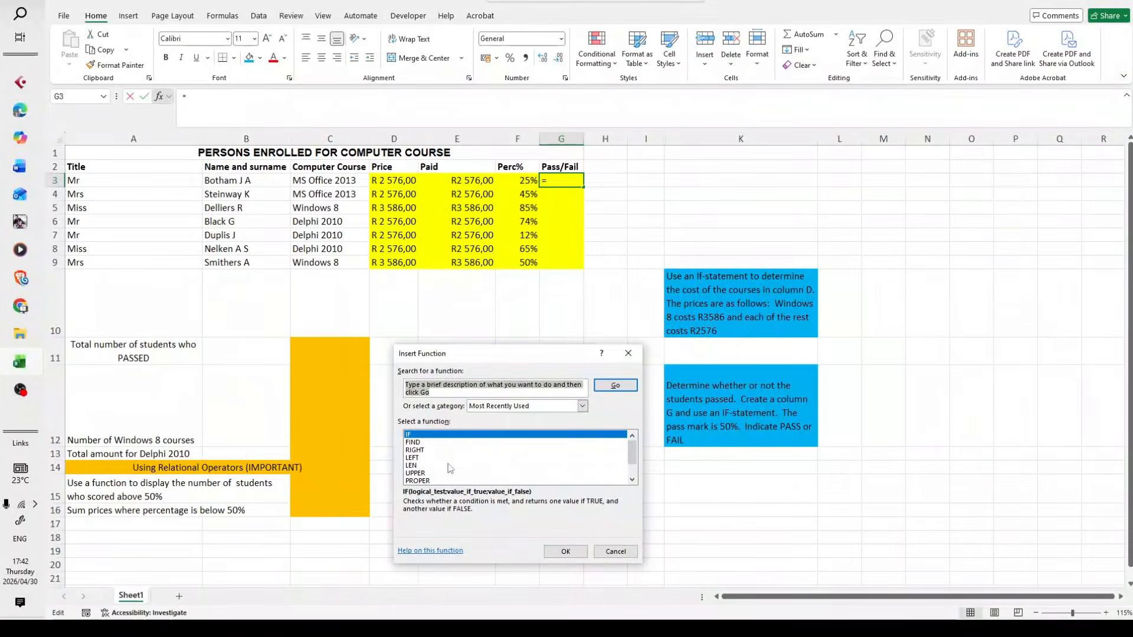
double_click(452, 434)
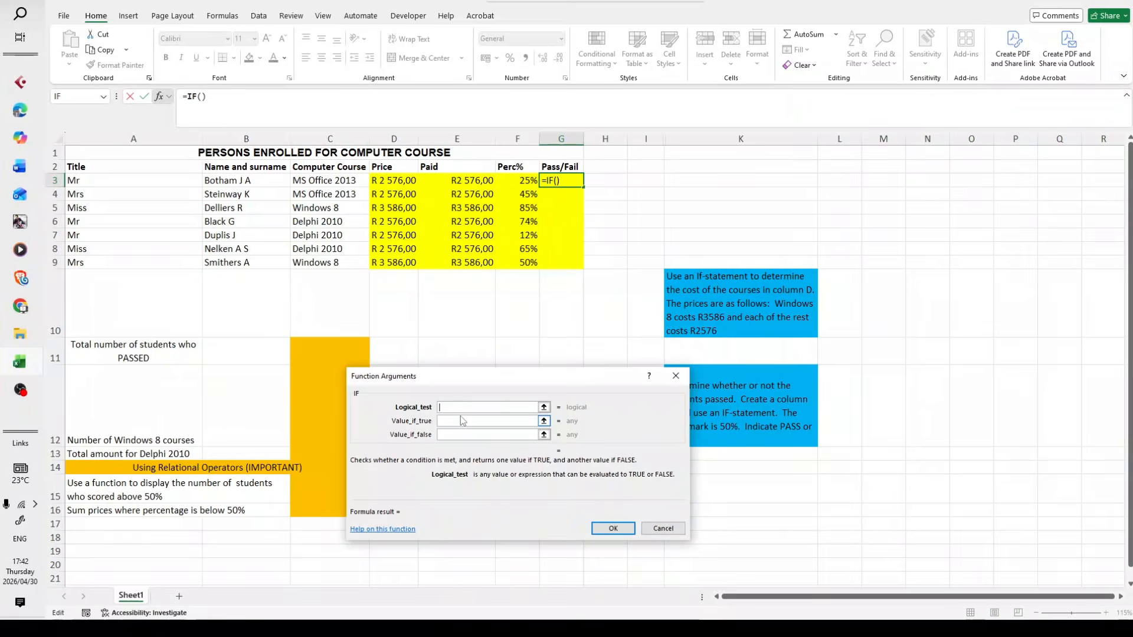
drag(561, 384, 519, 386)
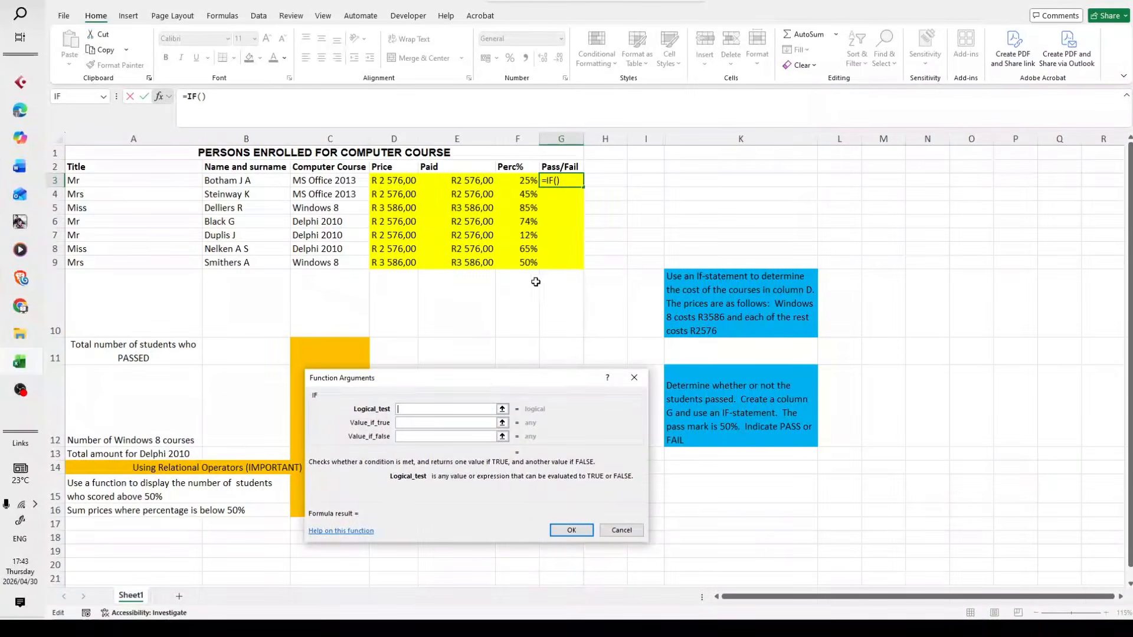
Set the IF function's logical test to F3>=50%
click(435, 408)
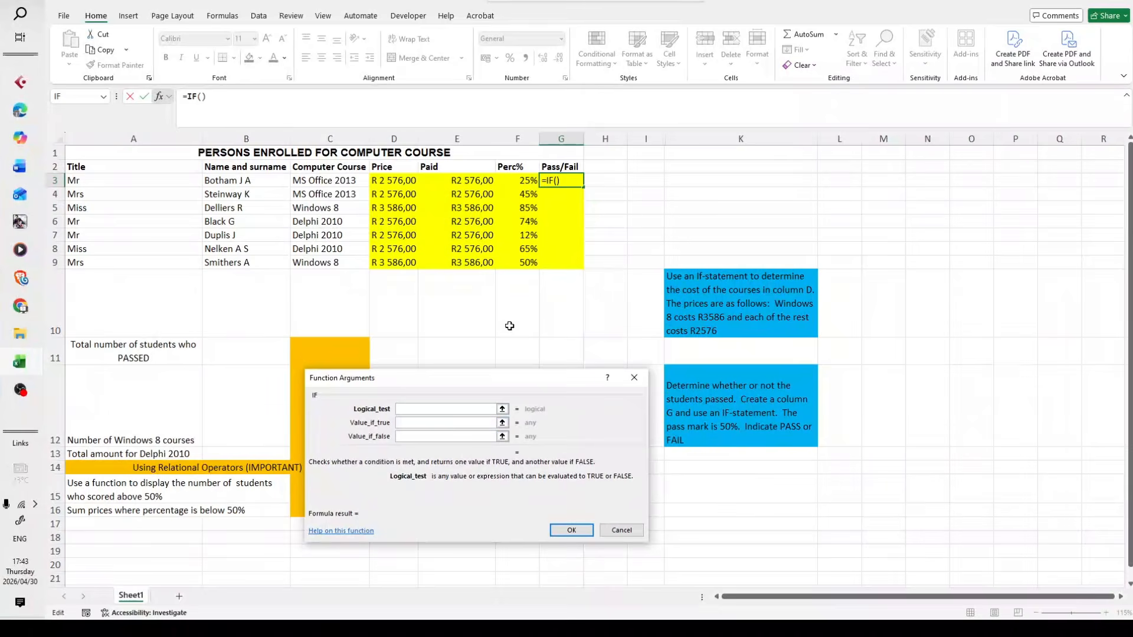
click(517, 182)
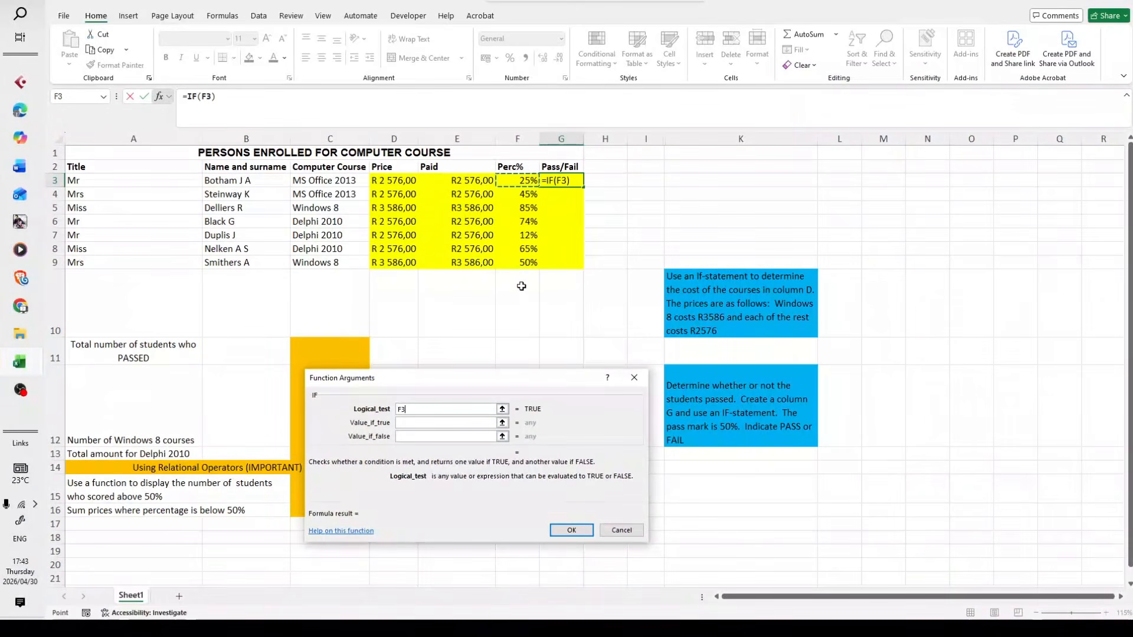
text(=)
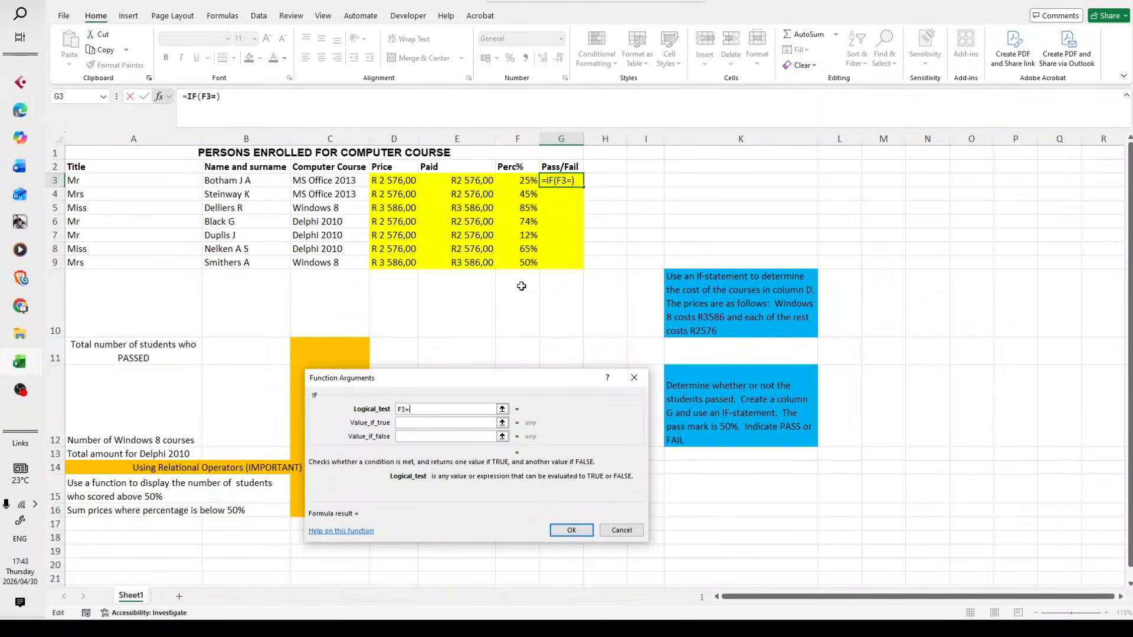
text(50)
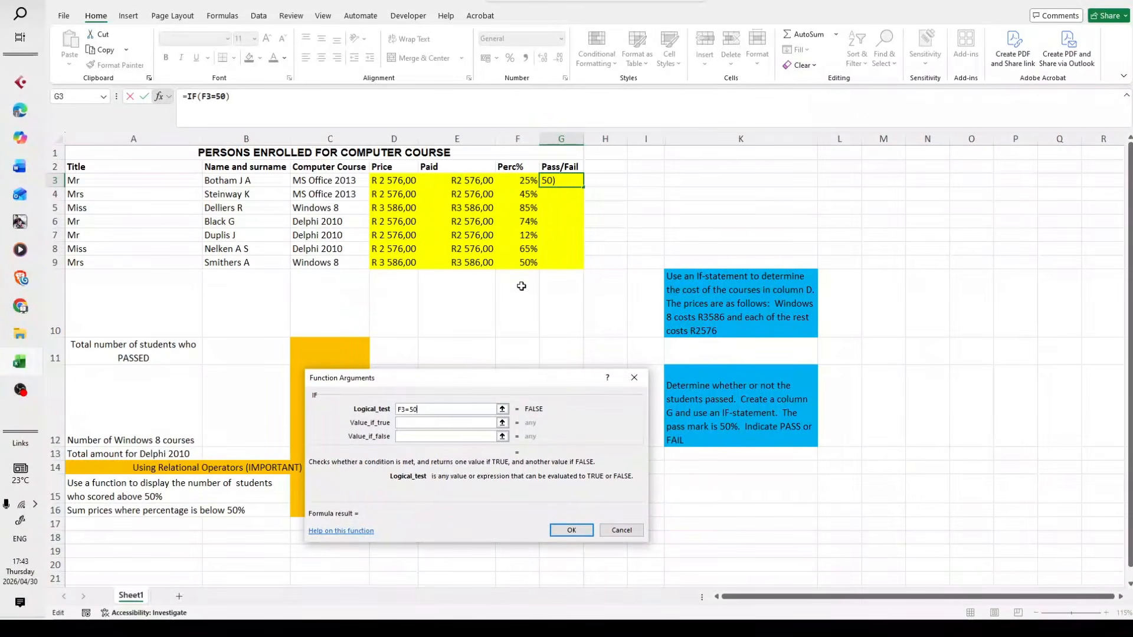
text(%)
click(428, 423)
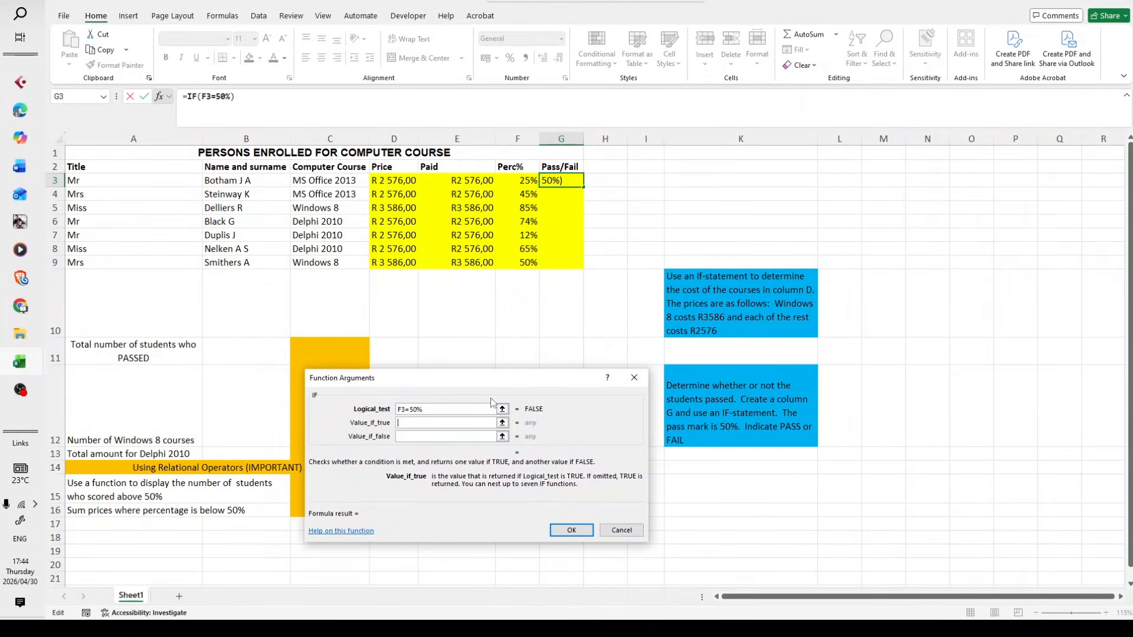
click(409, 409)
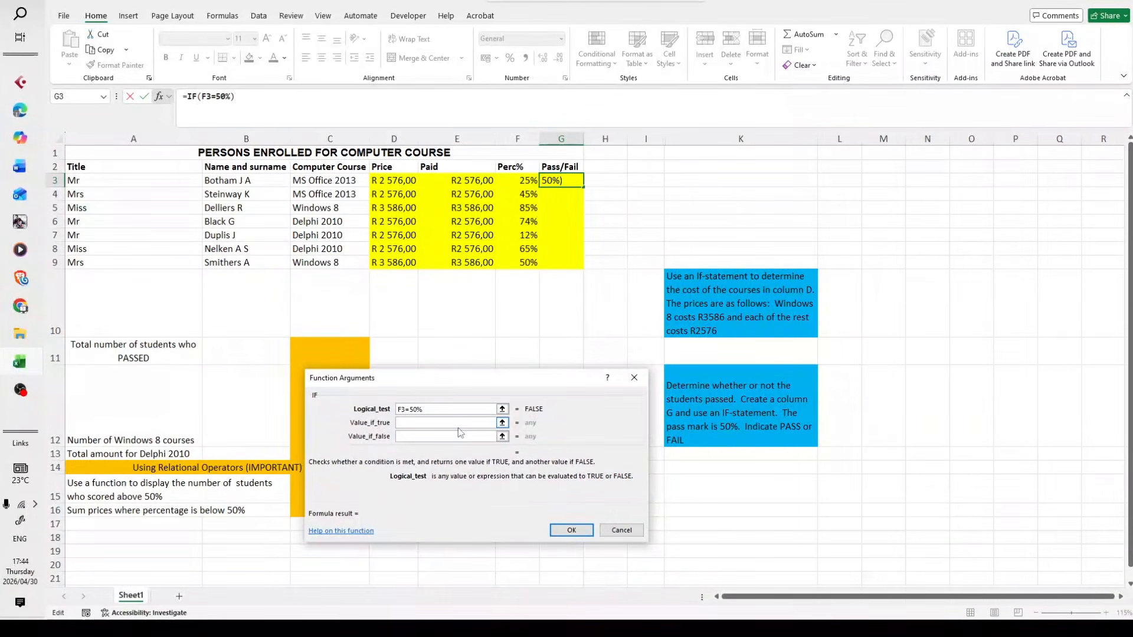
text(>)
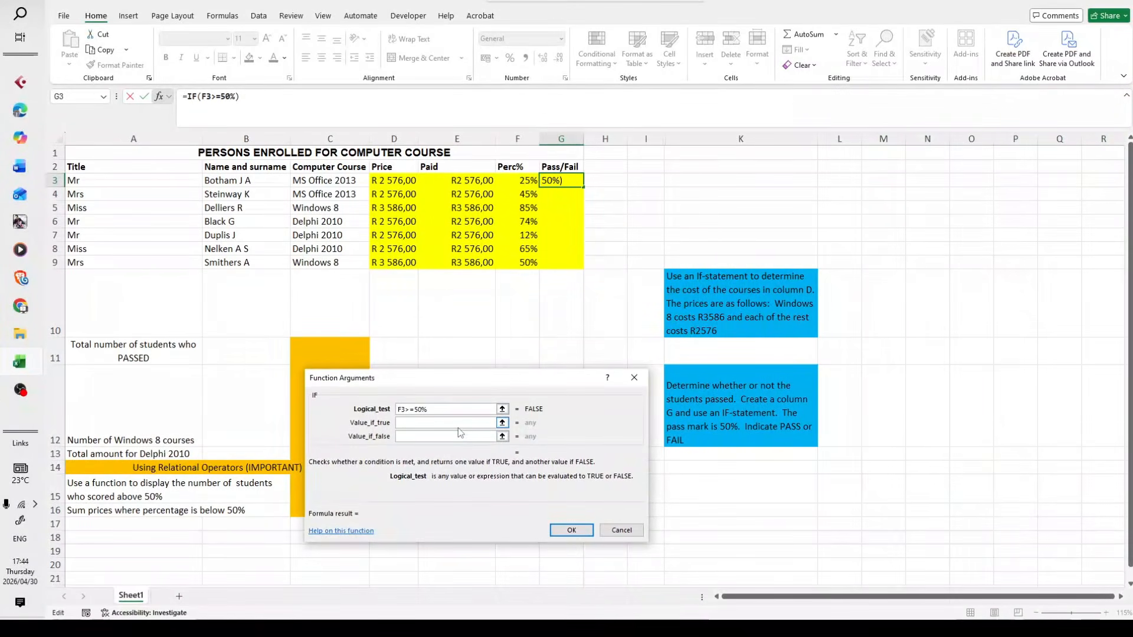
Set the IF function's value if true to PASS and its value if false to FAIL
click(450, 423)
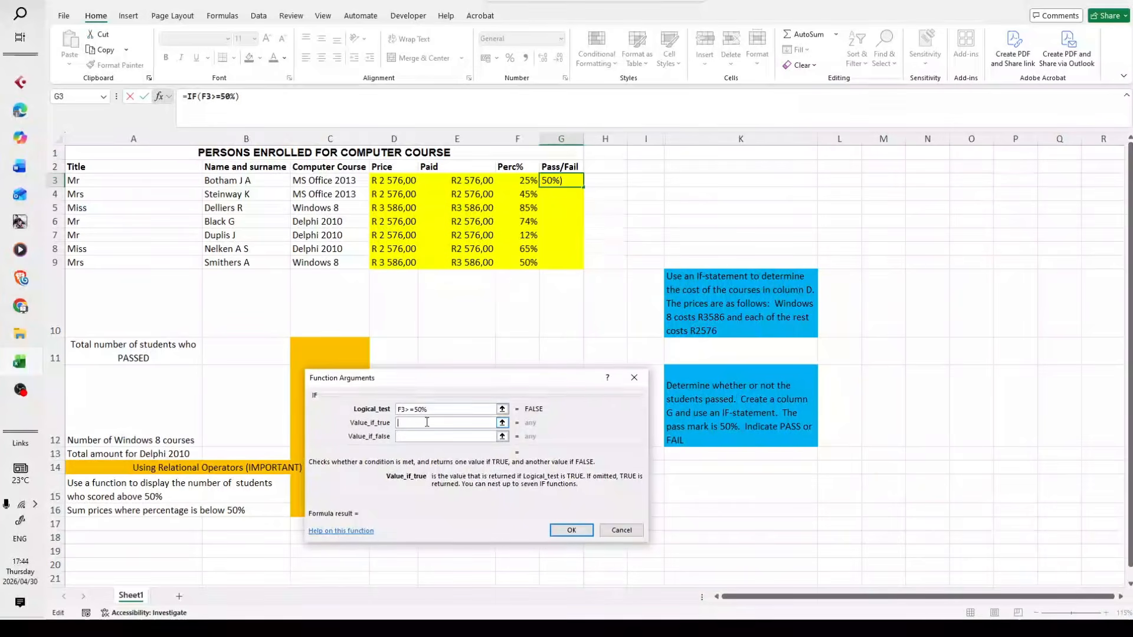
text(PA)
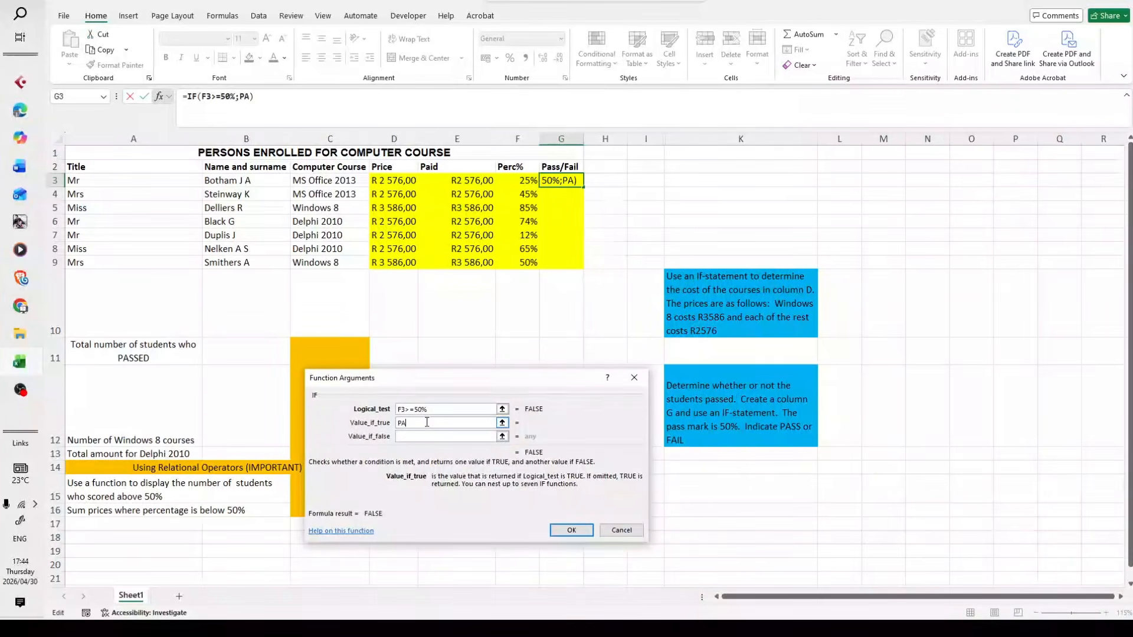
text(SS)
click(419, 436)
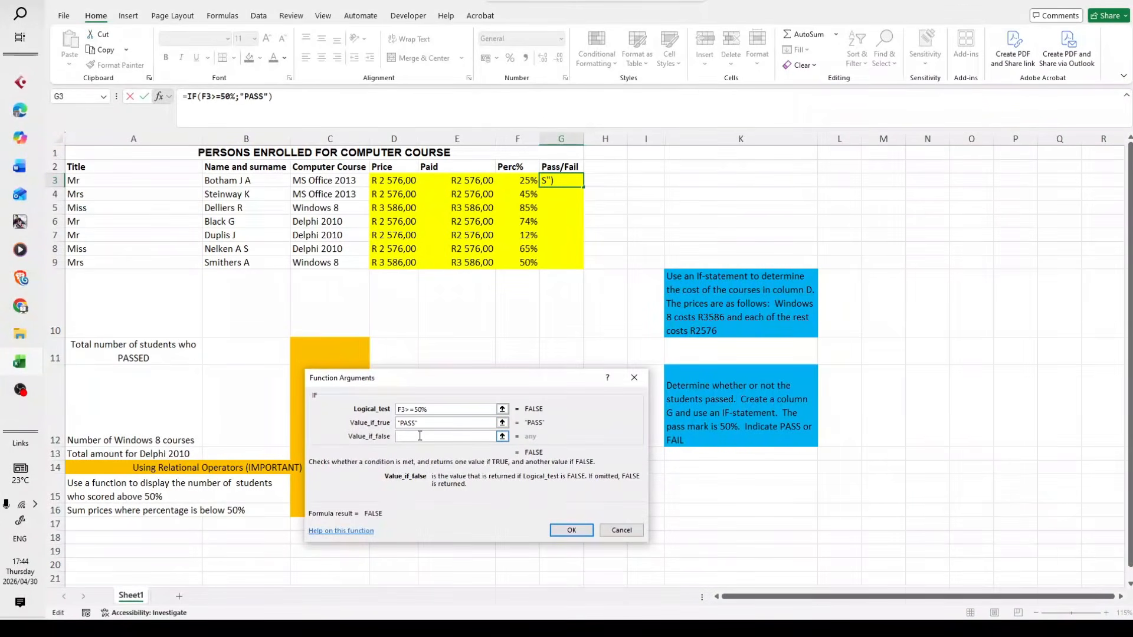
text(FA)
key(BackSpace)
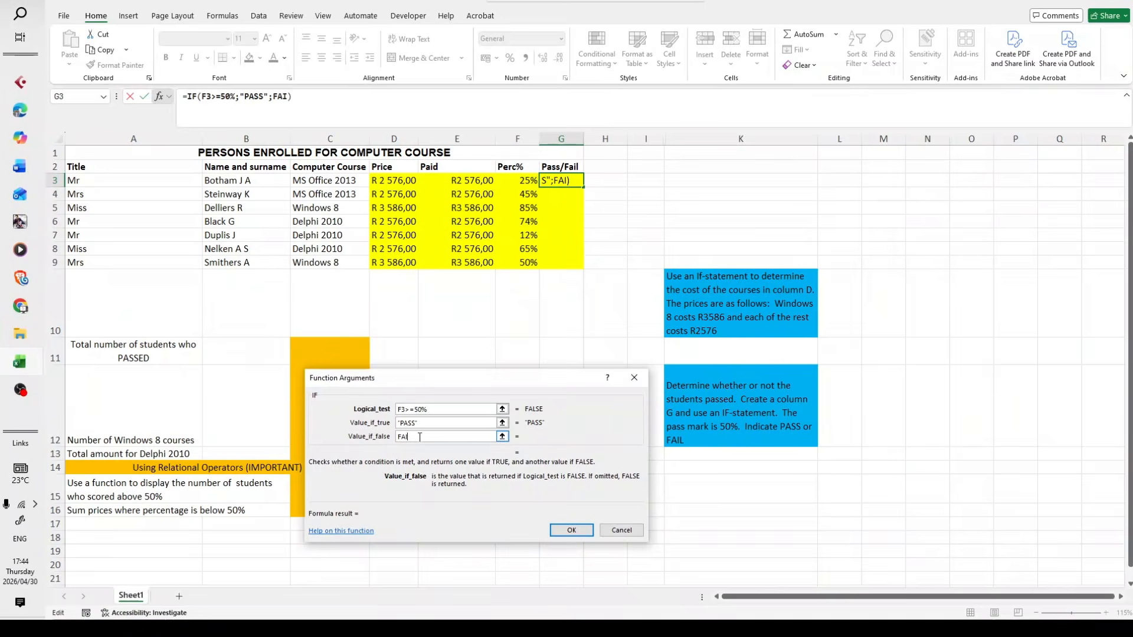
text(IL)
click(433, 422)
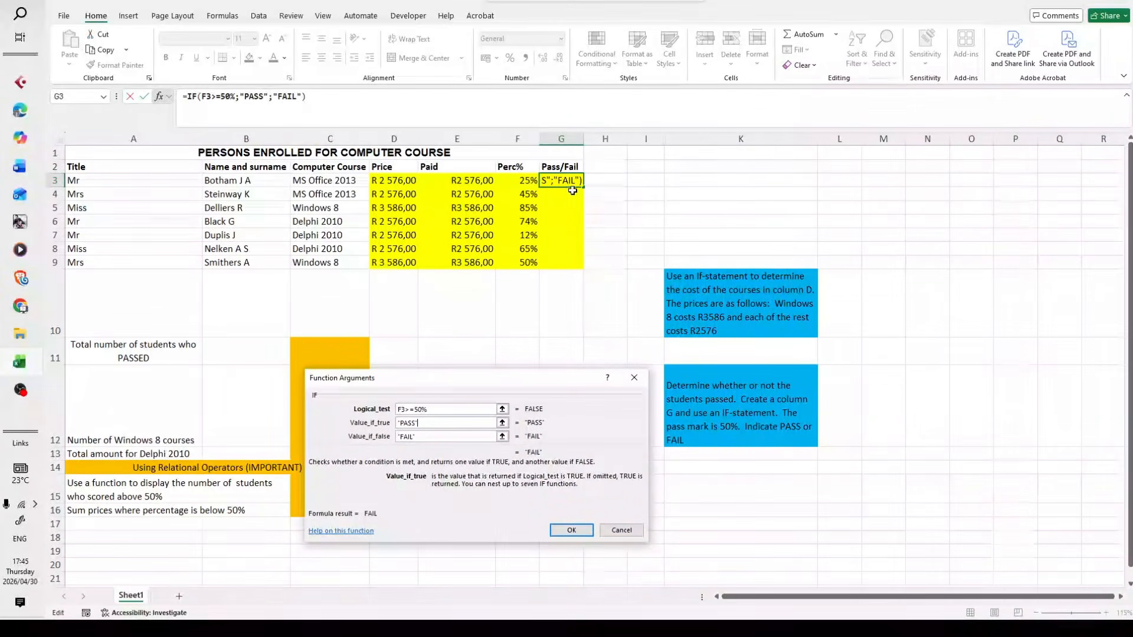
Enter the finished pass/fail formula in G3 and fill it down through G9
click(573, 529)
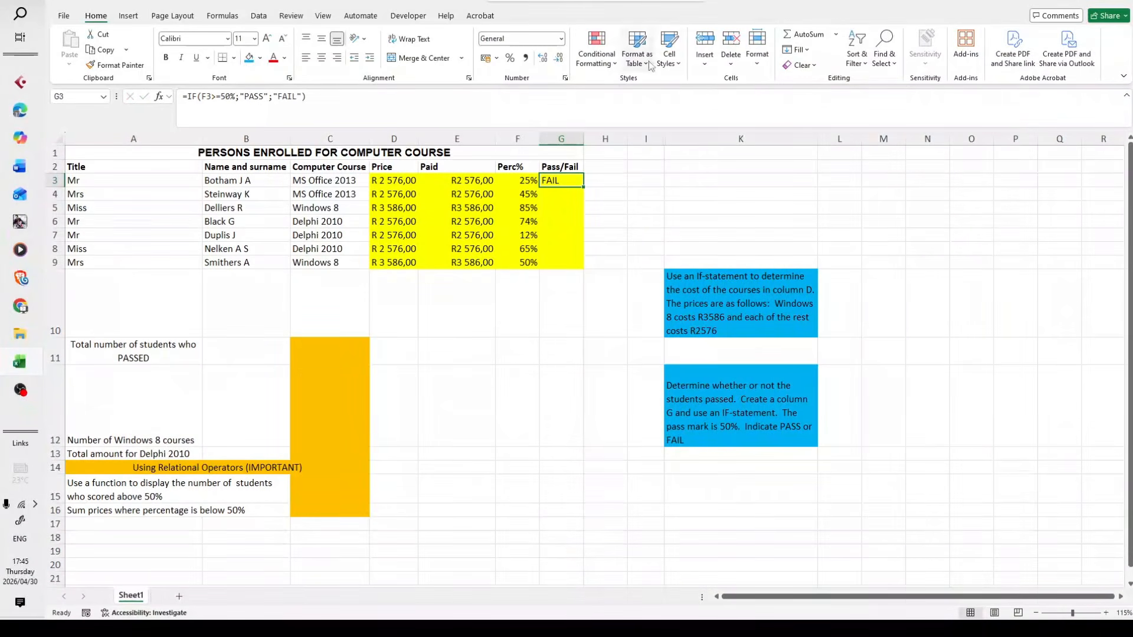
double_click(583, 189)
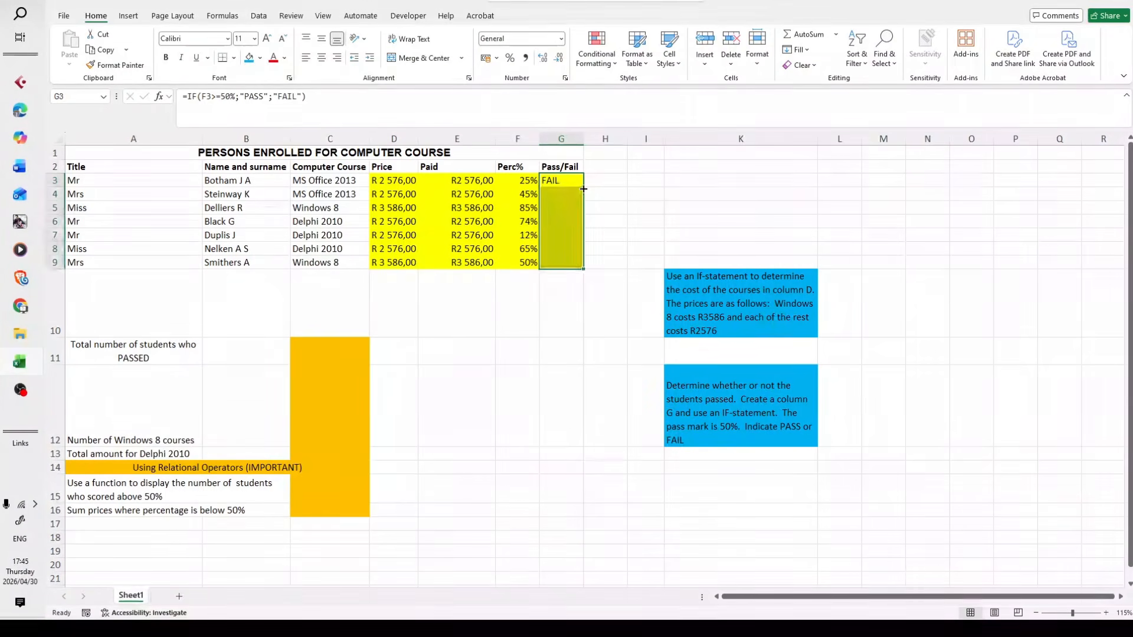
click(646, 235)
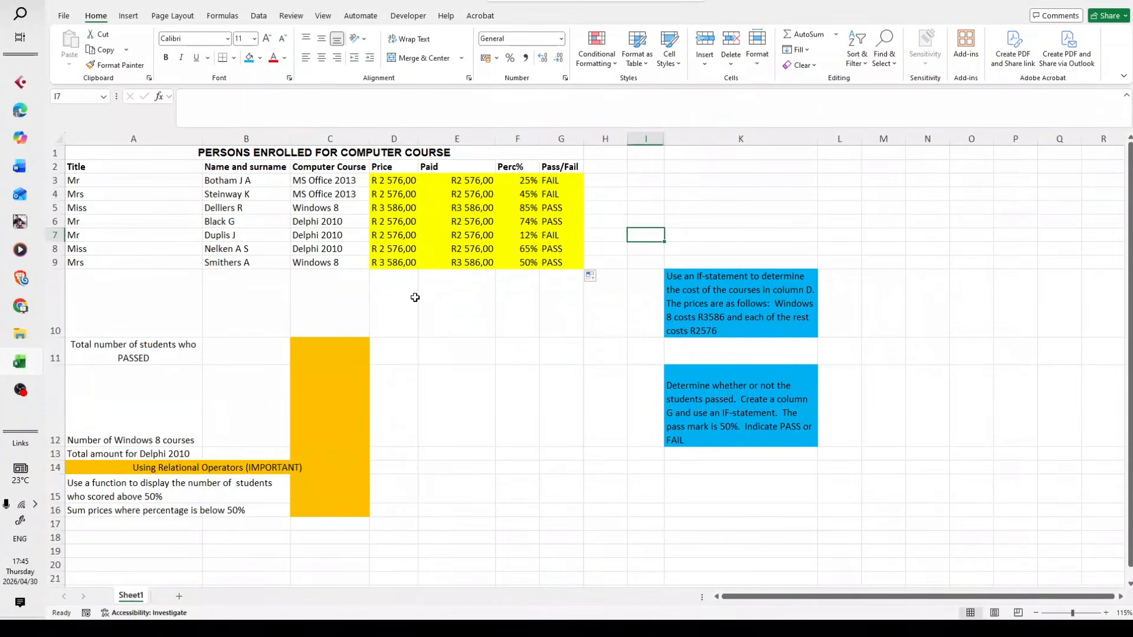
scroll(415, 290, down, 2)
scroll(430, 319, up, 1)
scroll(434, 321, up, 2)
click(410, 349)
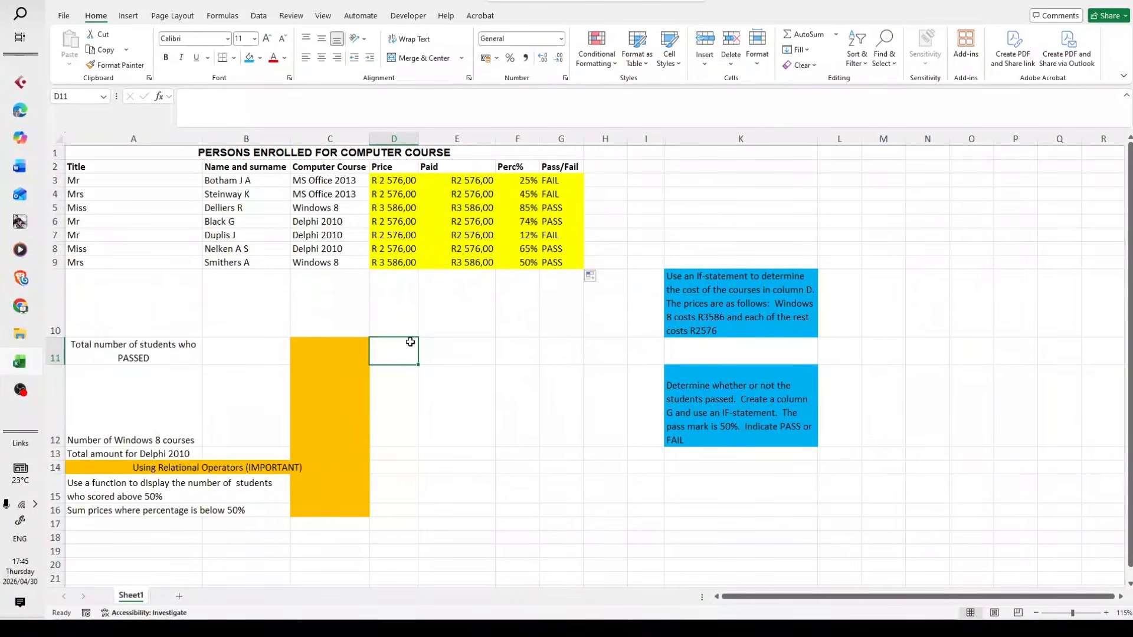
click(482, 376)
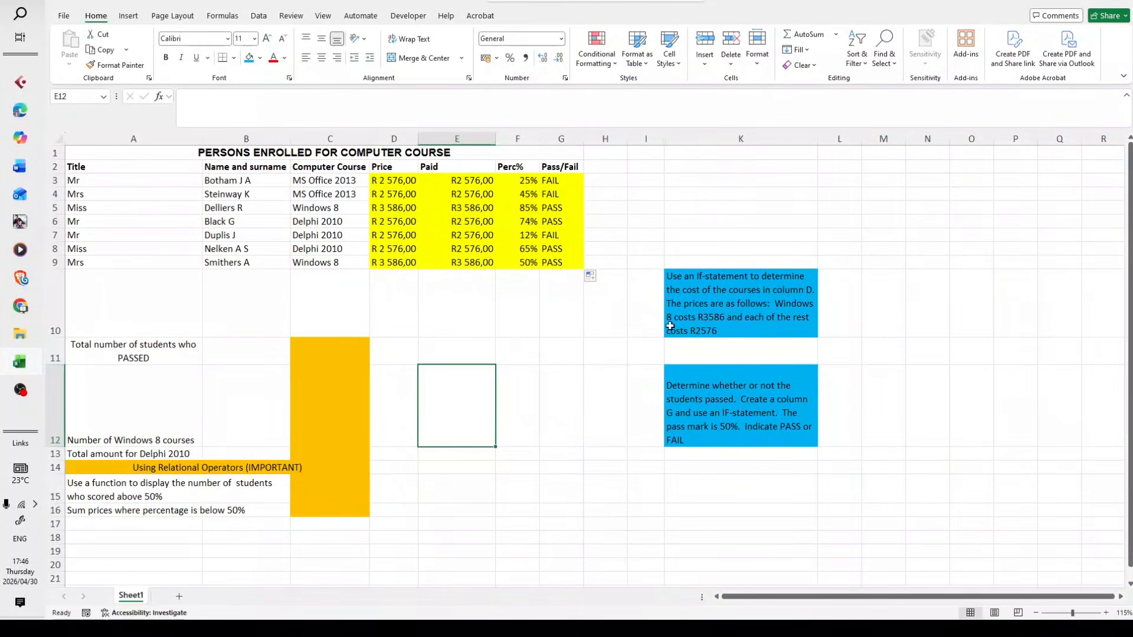
click(720, 318)
click(878, 263)
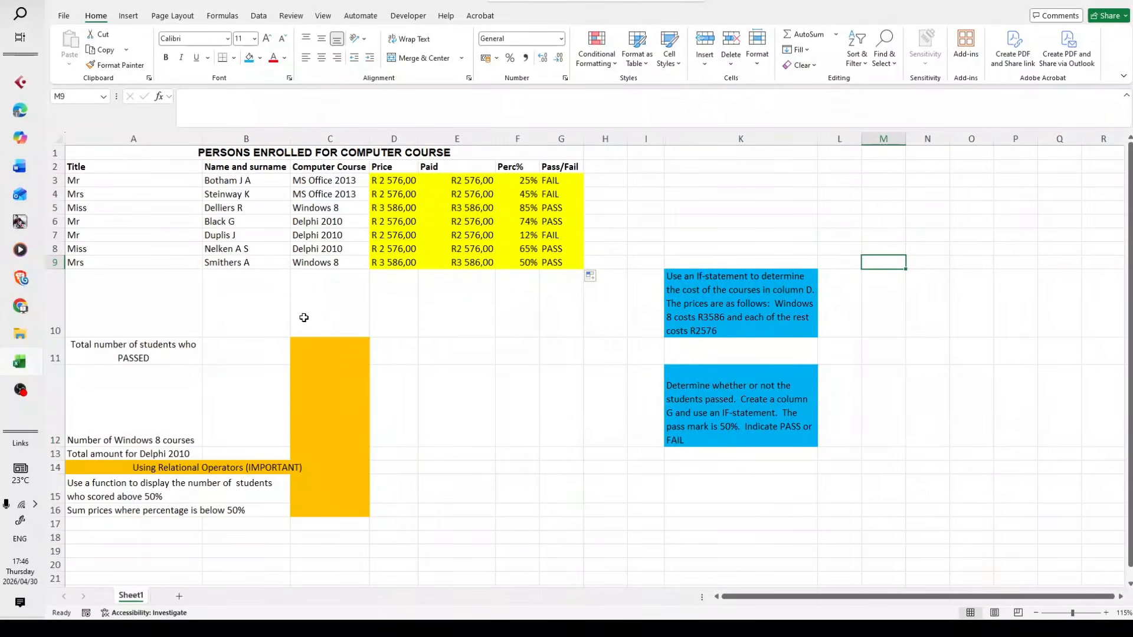
Find the COUNTIF function and insert it in C11 for the total number of students who passed
scroll(302, 318, down, 3)
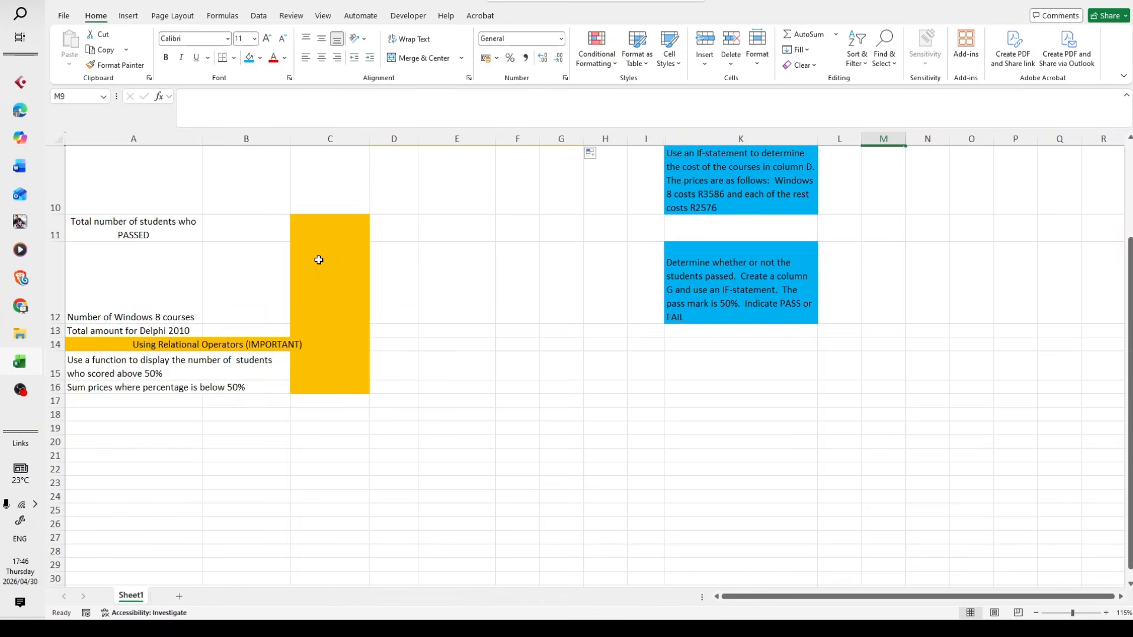
click(153, 236)
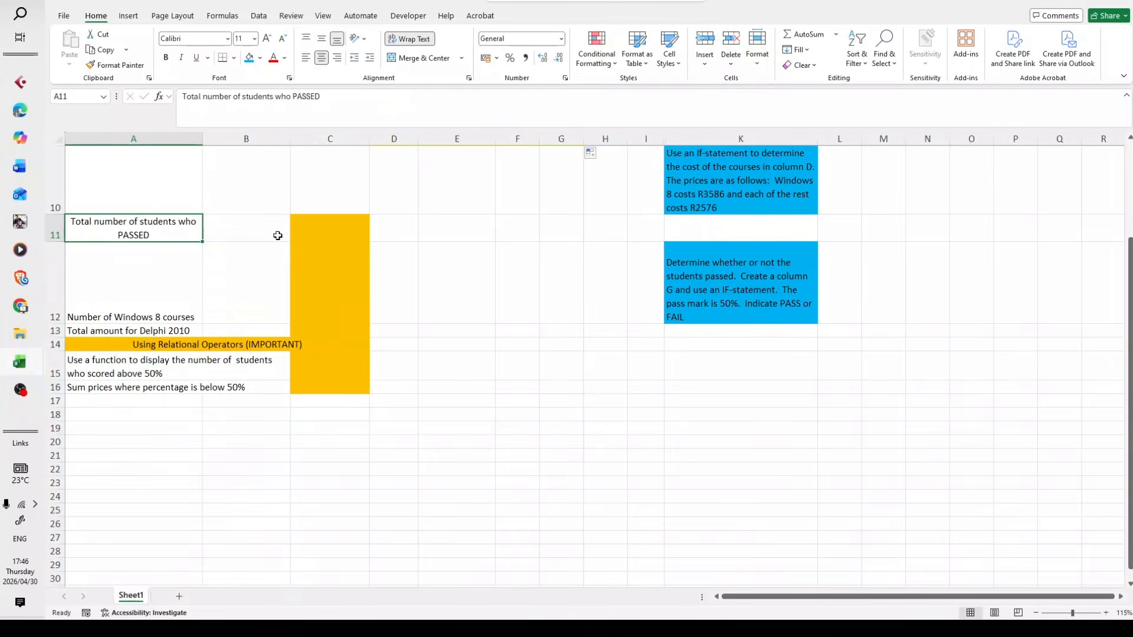
click(328, 229)
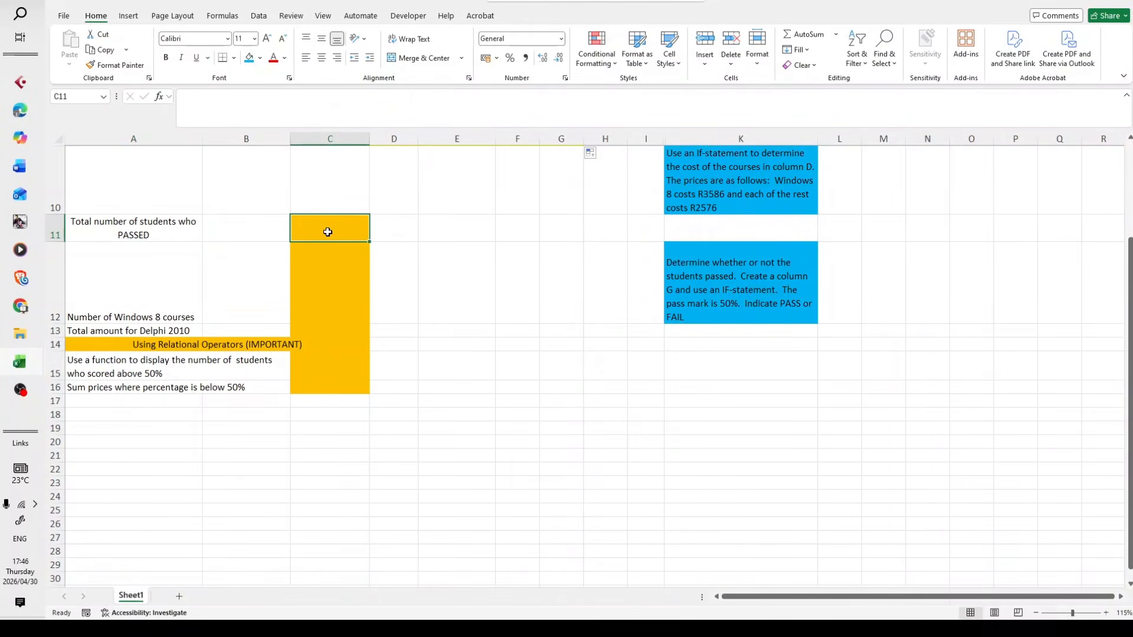
scroll(346, 301, up, 1)
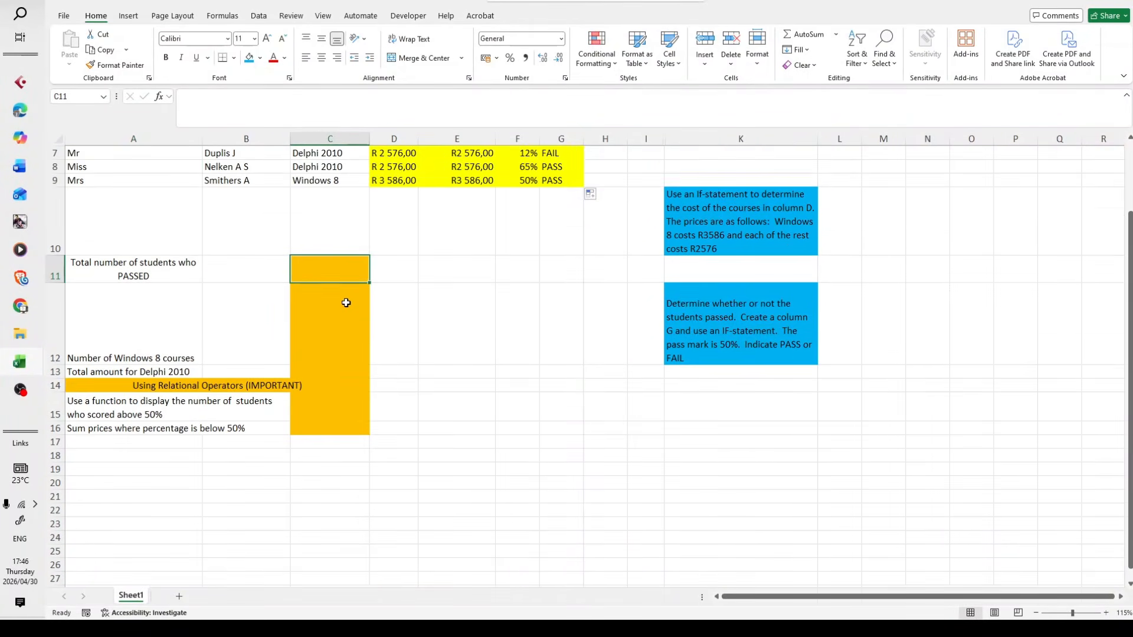
scroll(289, 303, up, 2)
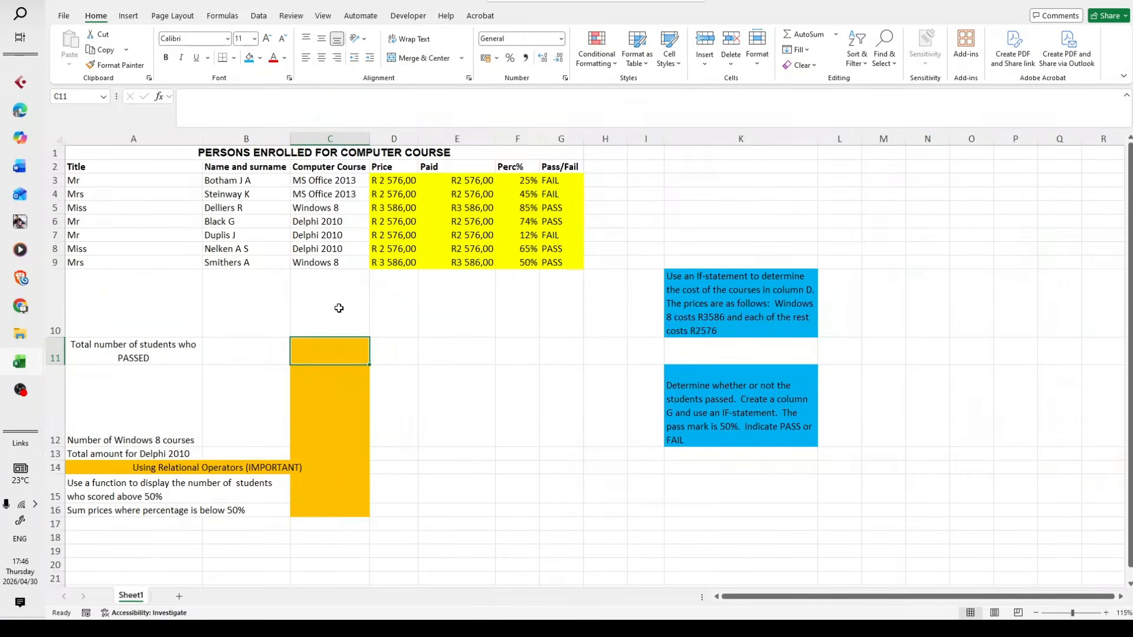
click(159, 97)
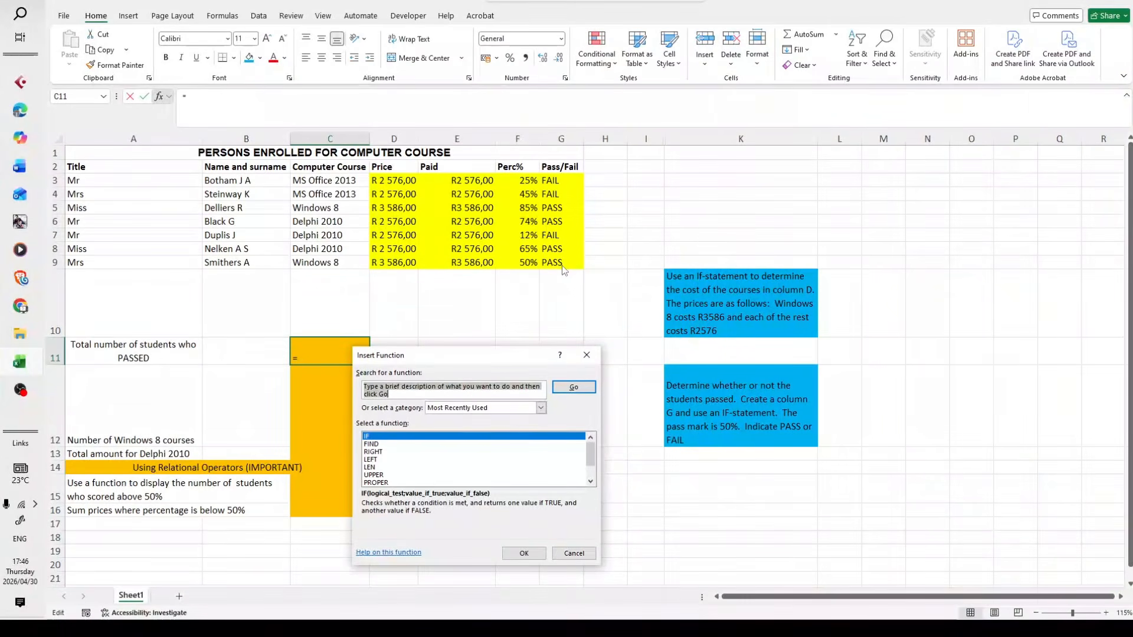
text(COU)
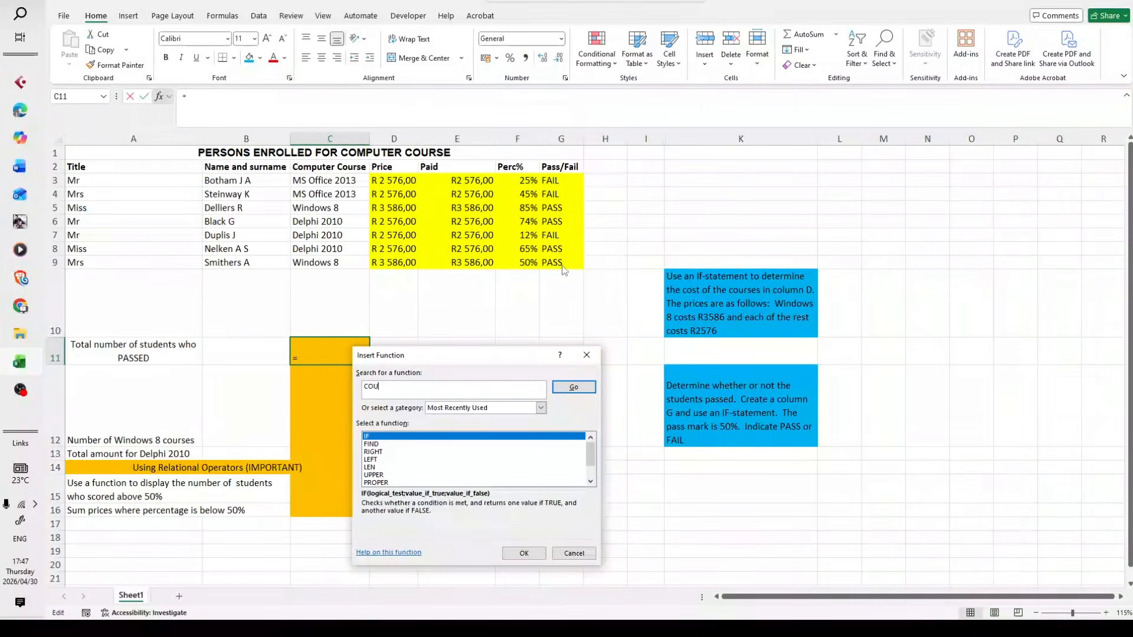
text(NTIF)
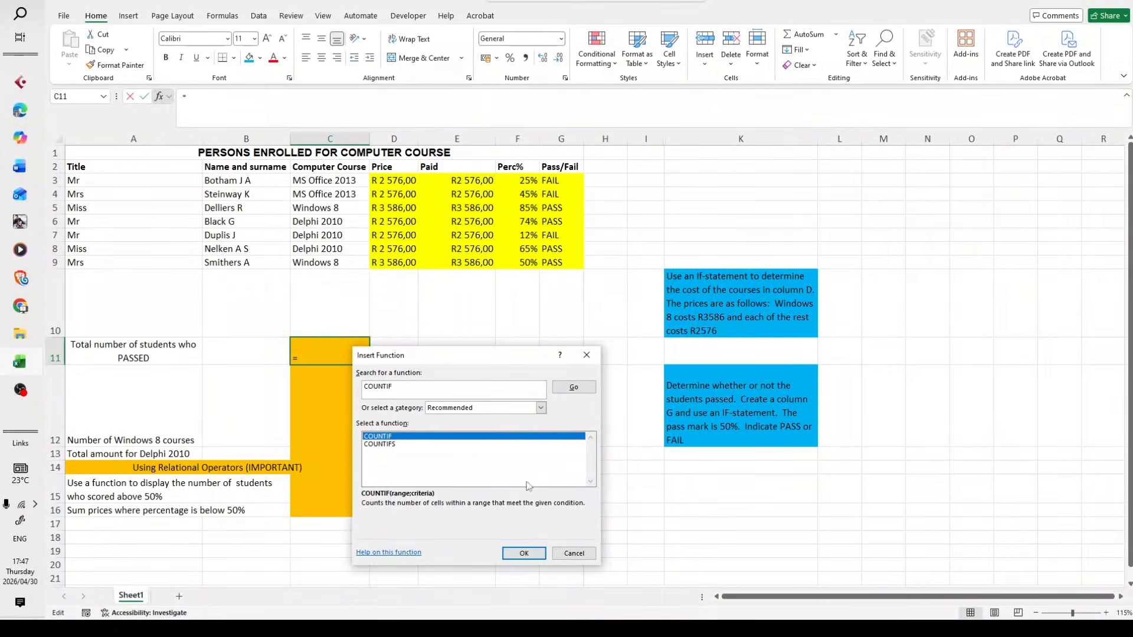
click(523, 552)
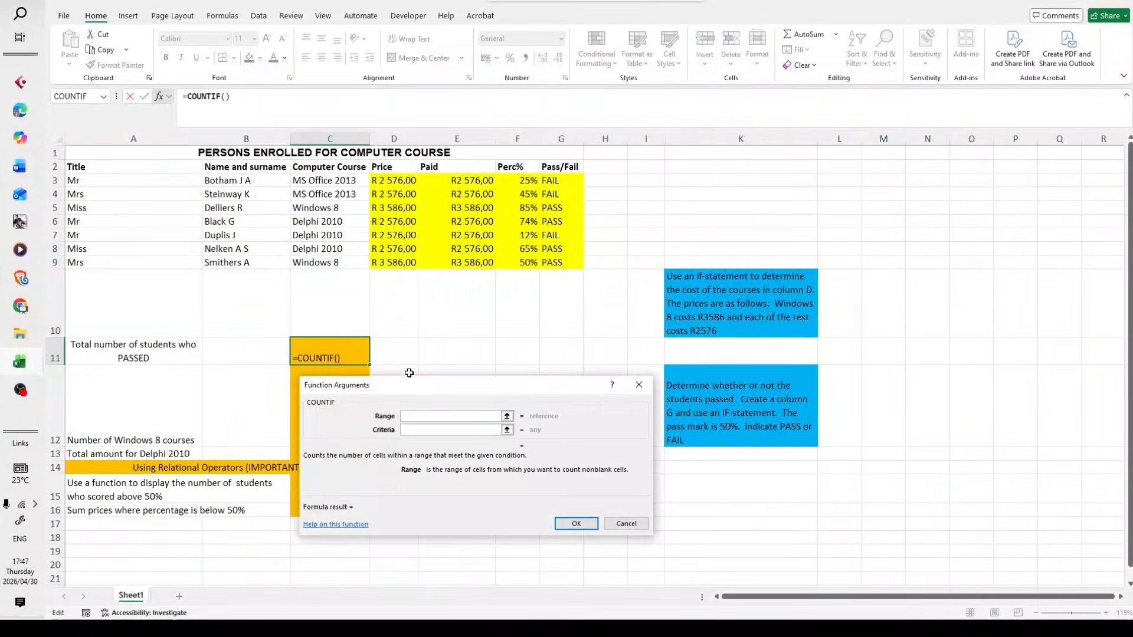
drag(421, 386, 479, 430)
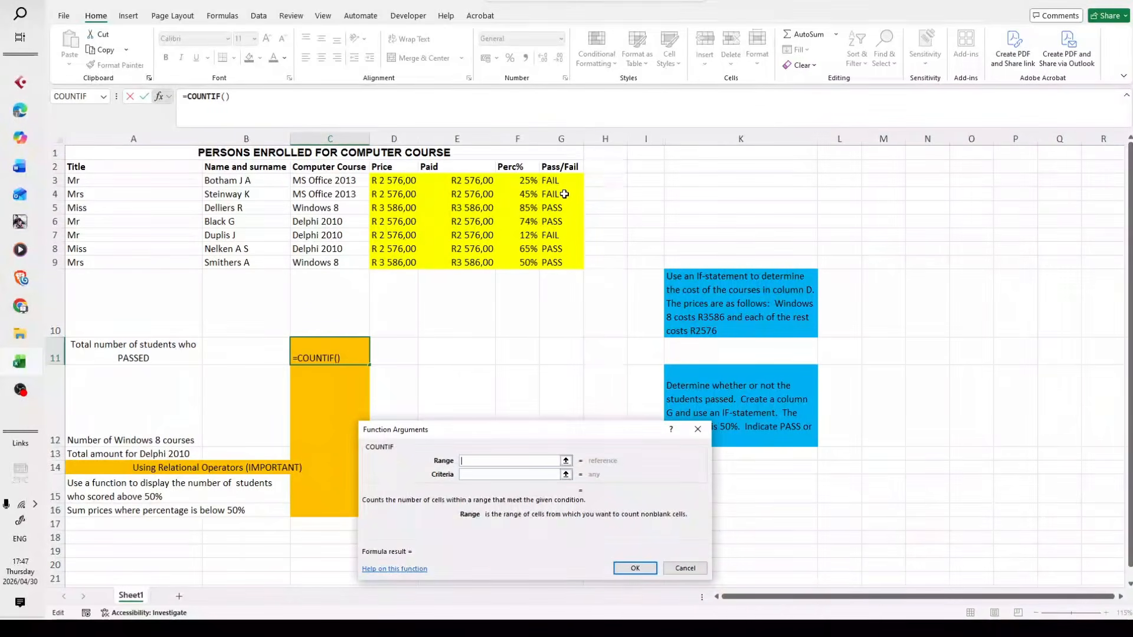
Complete the COUNTIF formula in C11 with range G3:G9 and criteria PASS
drag(561, 180, 571, 261)
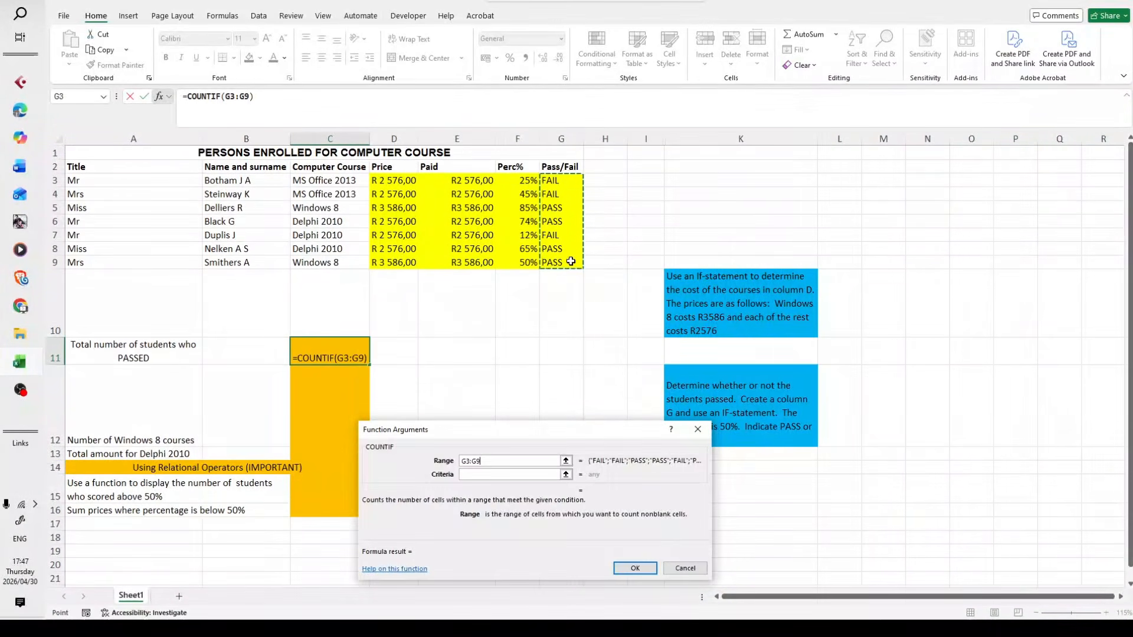
click(478, 476)
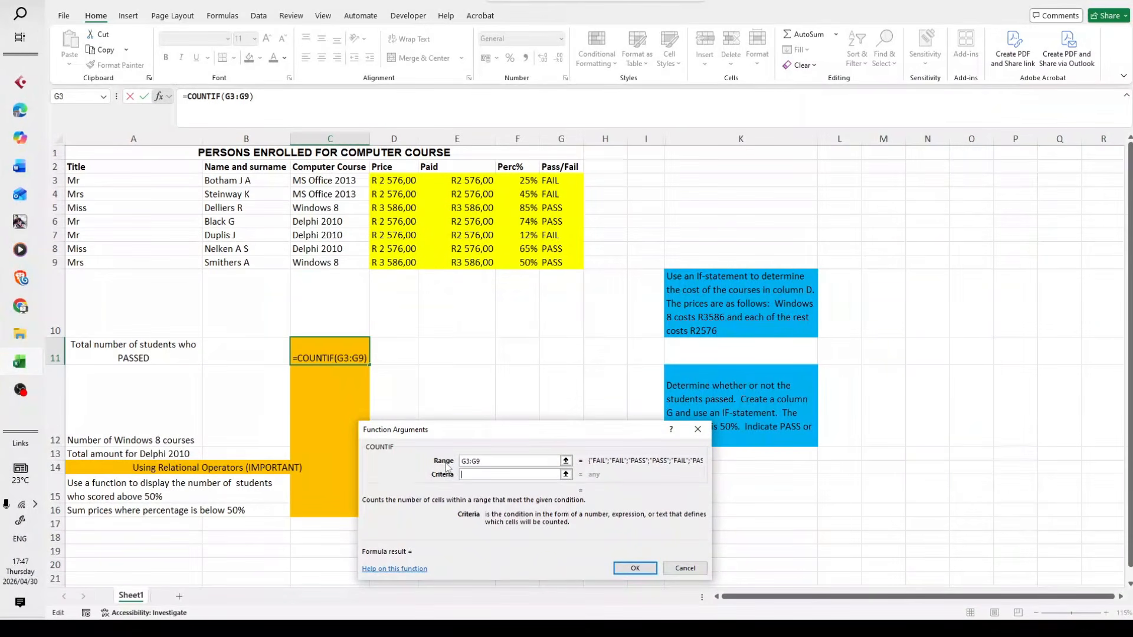
text(p)
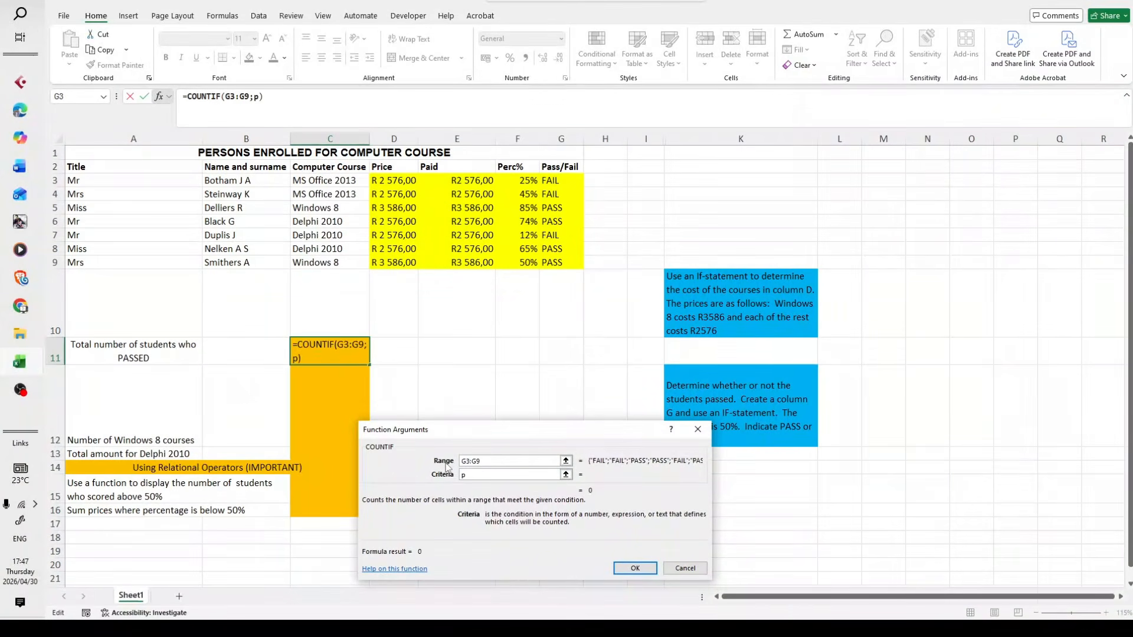
key(BackSpace)
text(PASS)
click(503, 460)
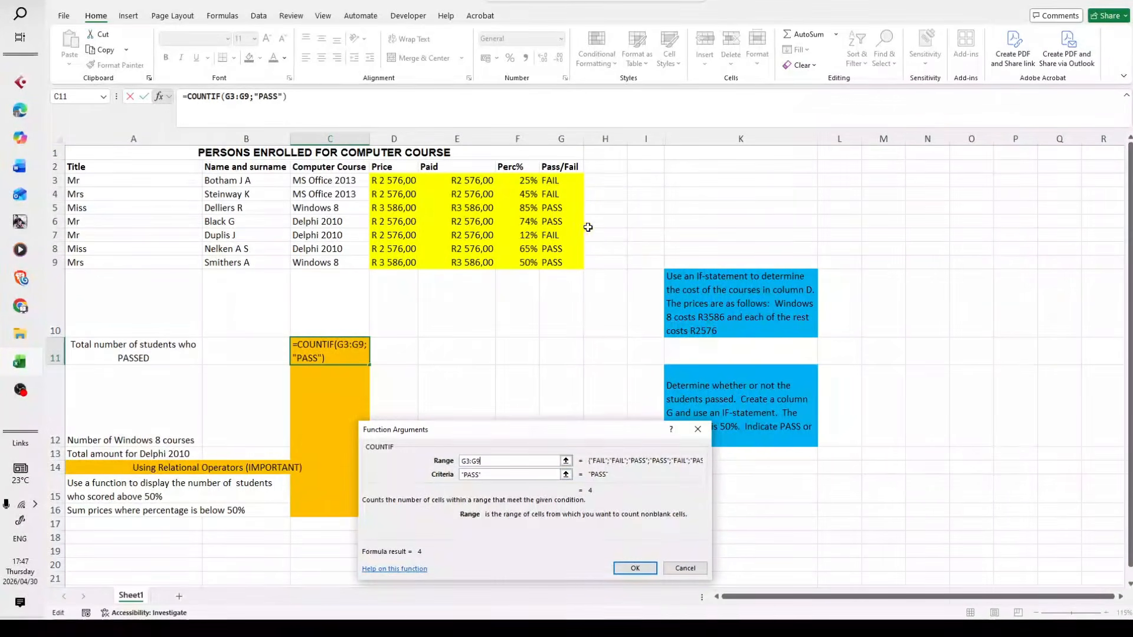
click(634, 567)
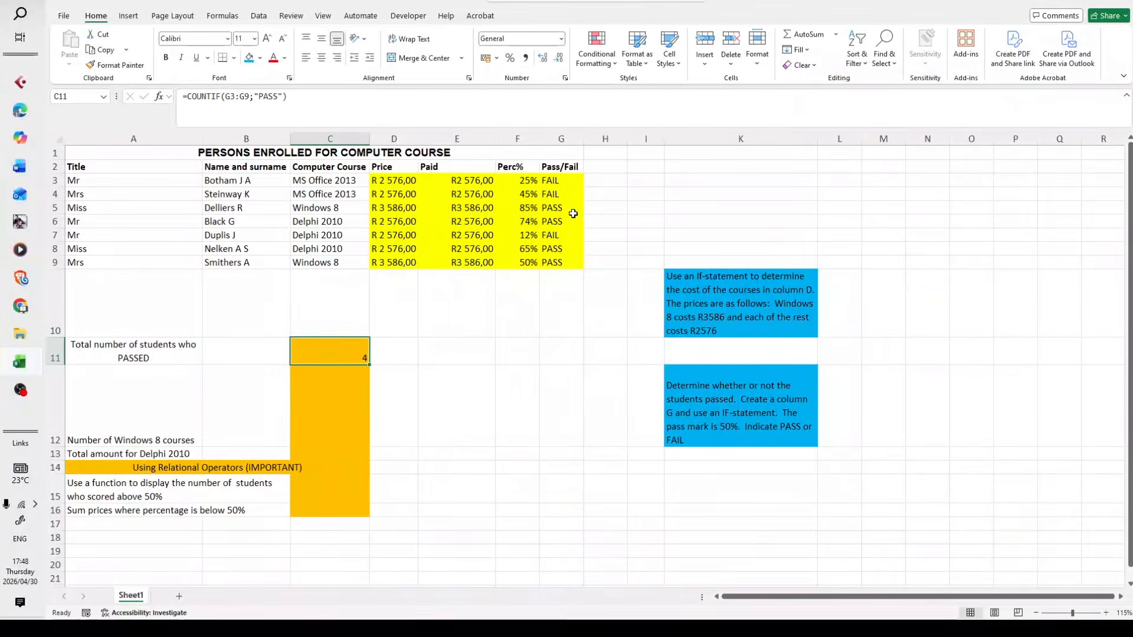
Insert the COUNTIF function in C12 for the number of Windows 8 courses, with C3:C9 as its range
click(301, 420)
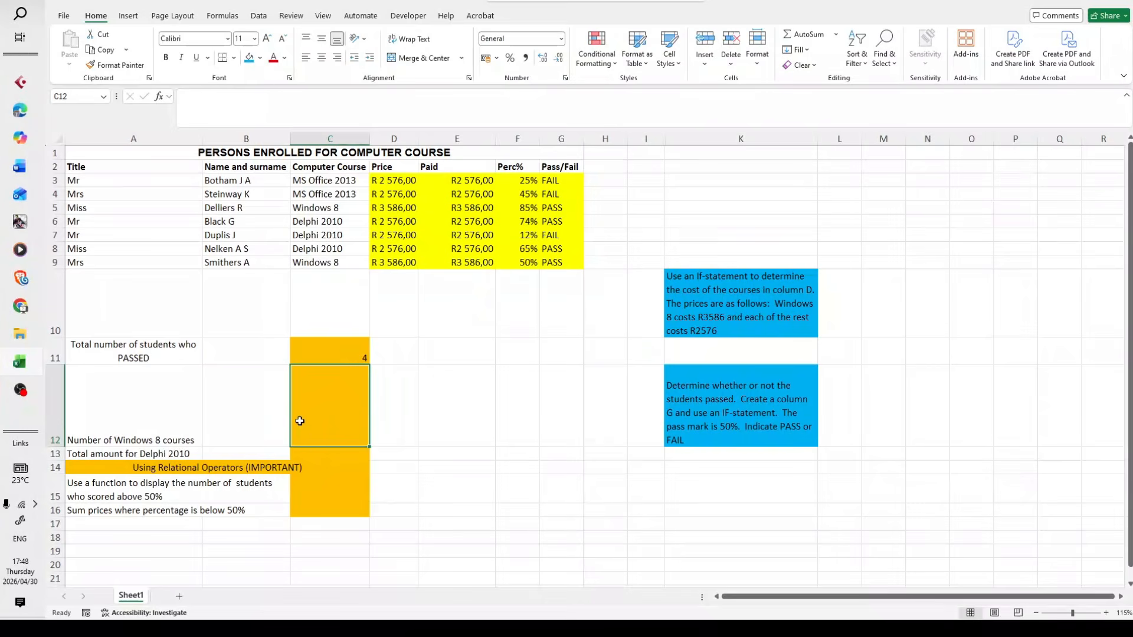
click(161, 96)
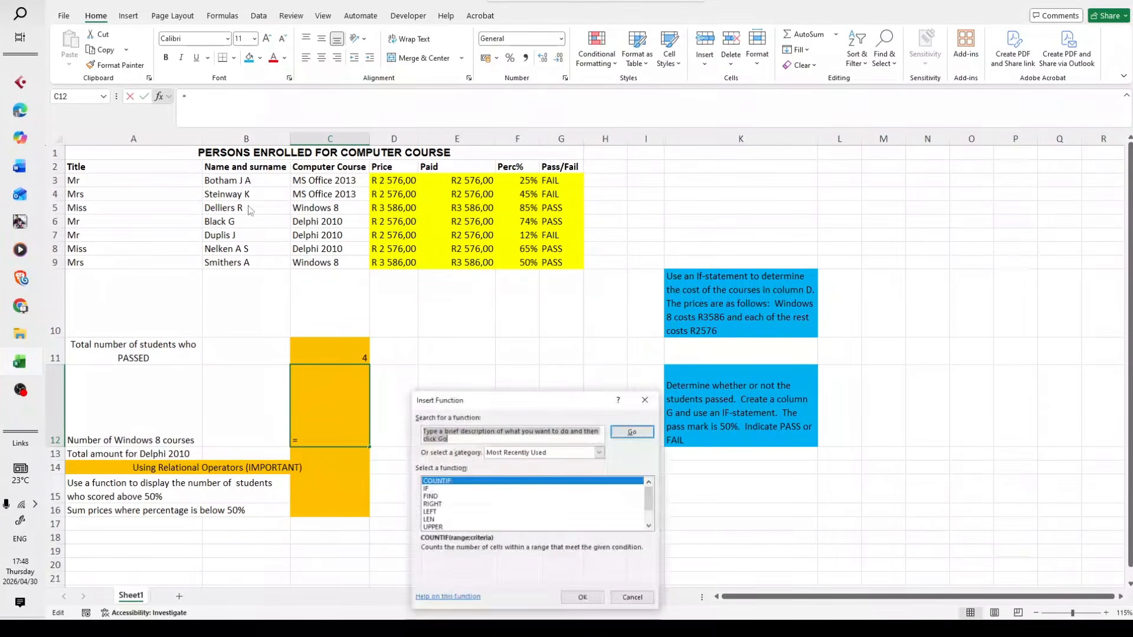
double_click(470, 482)
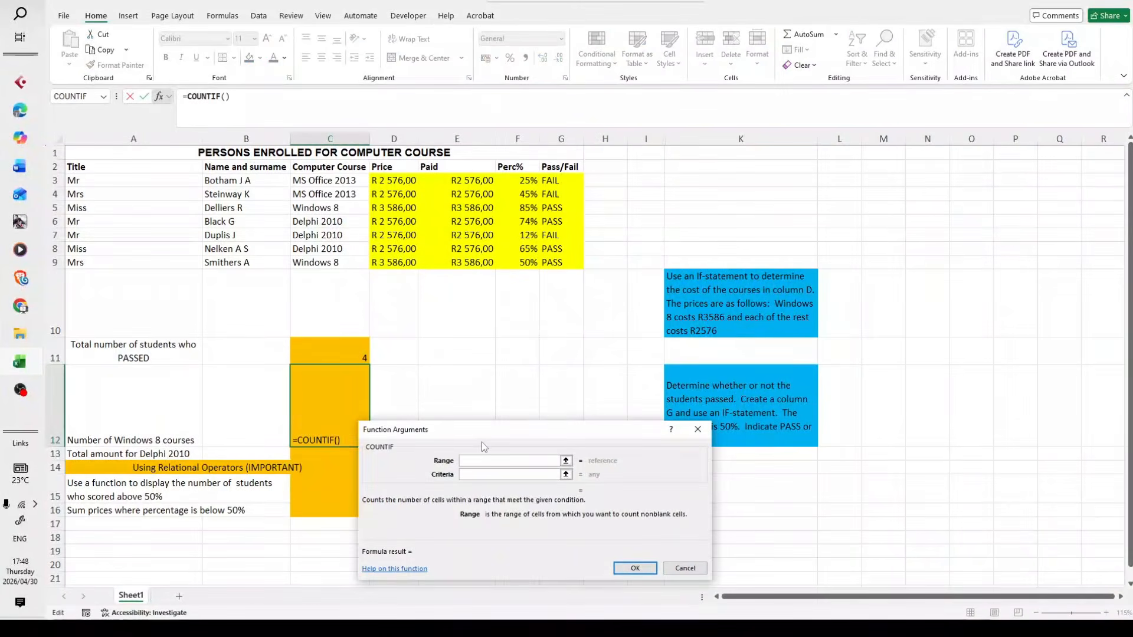
drag(481, 441, 518, 379)
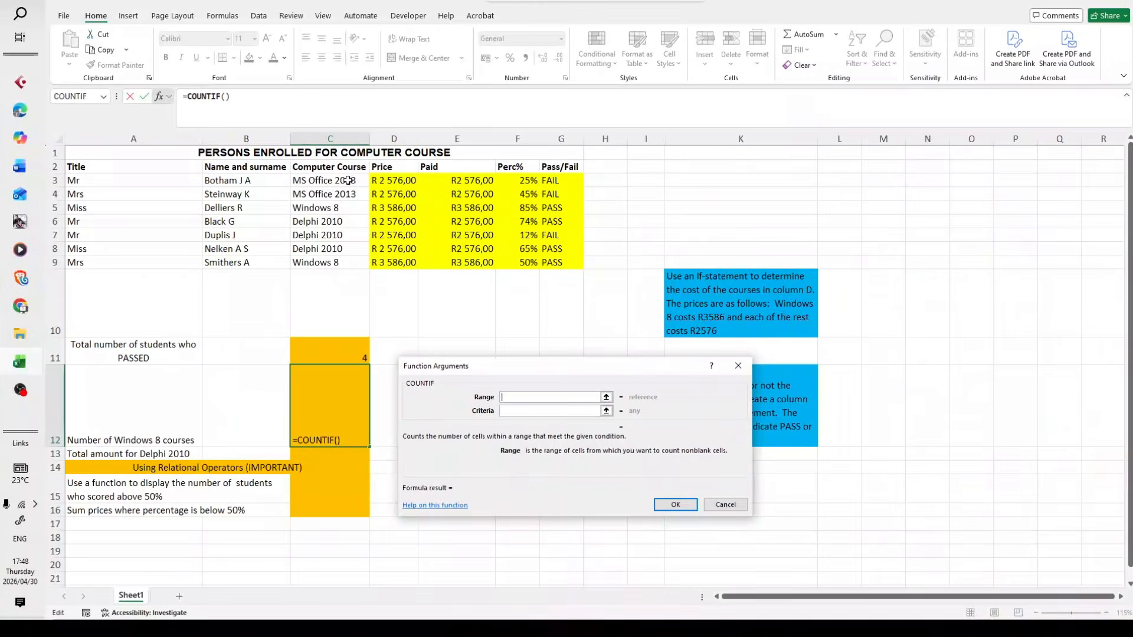
drag(349, 183, 354, 264)
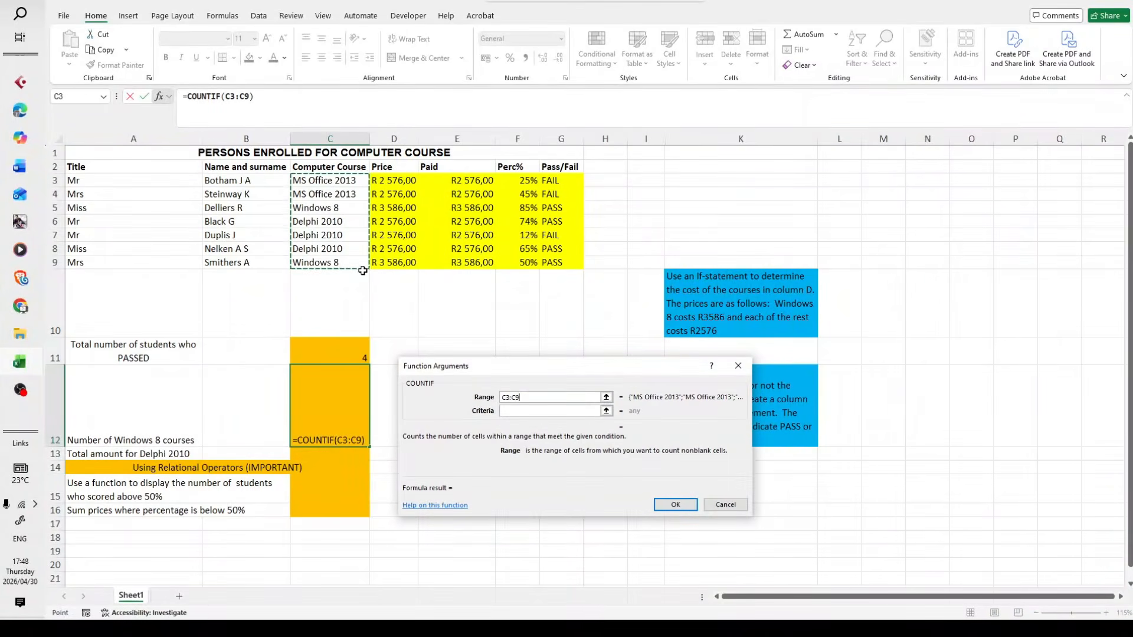
Set the COUNTIF criteria to Windows 8 and enter the finished formula in C12
click(520, 411)
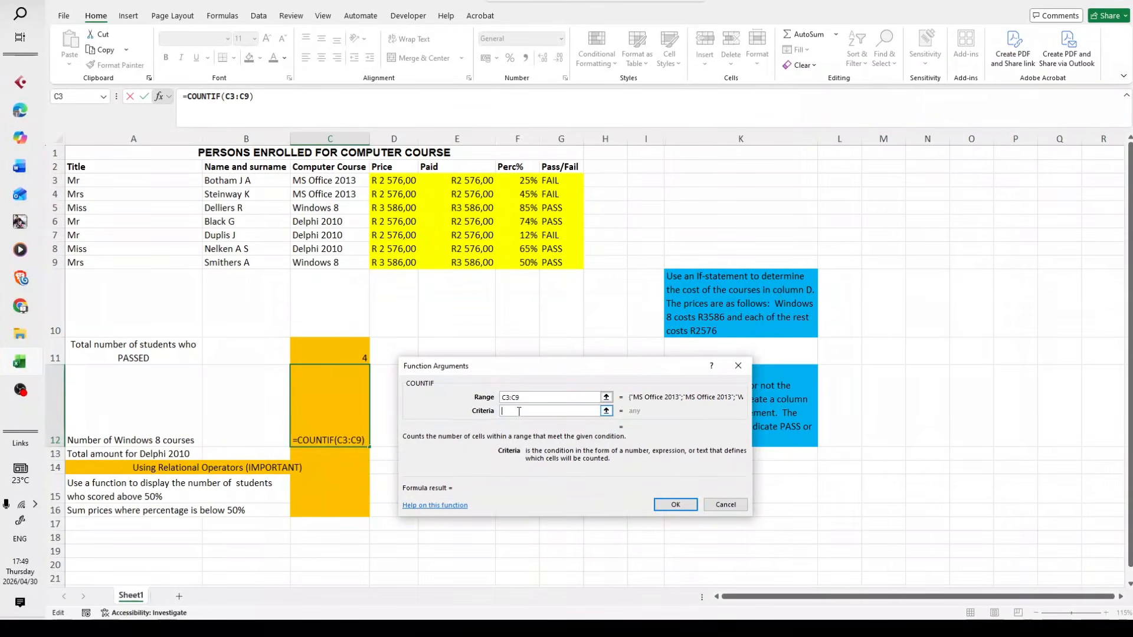
text(Wi)
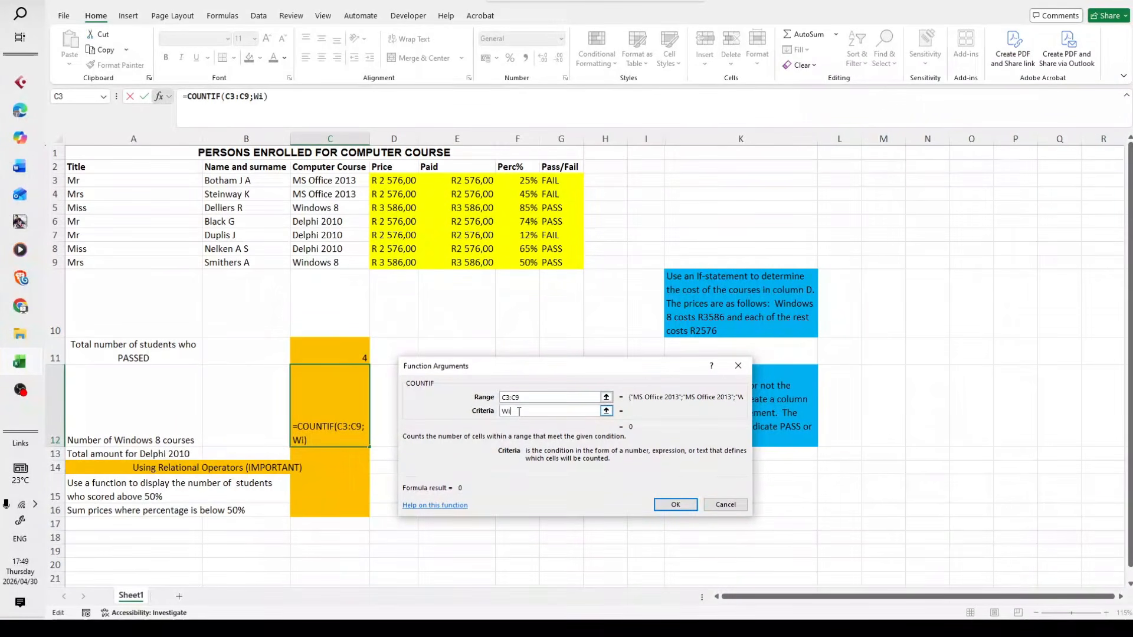
text(ndows 8)
click(550, 399)
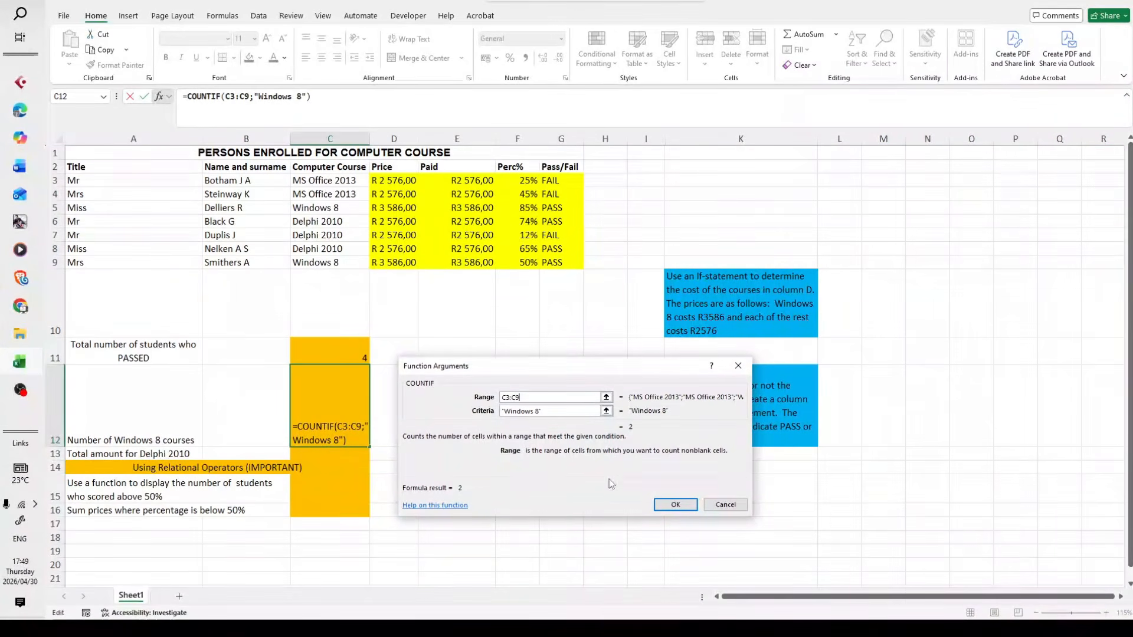
click(672, 506)
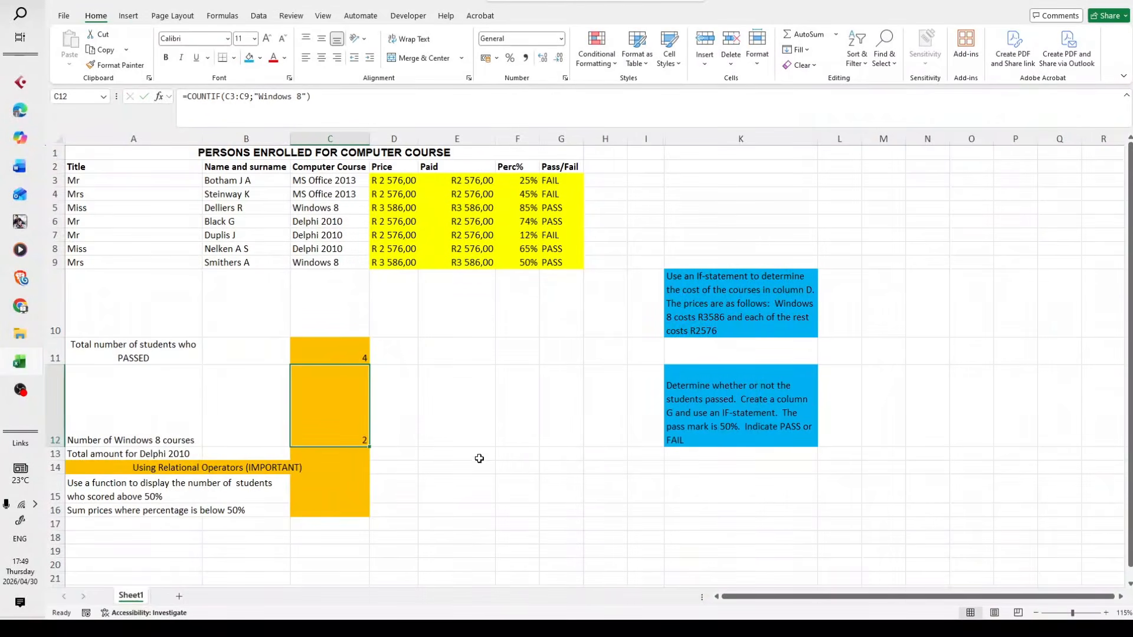
Find the SUMIF function and insert it in the empty cell E12
scroll(331, 449, down, 1)
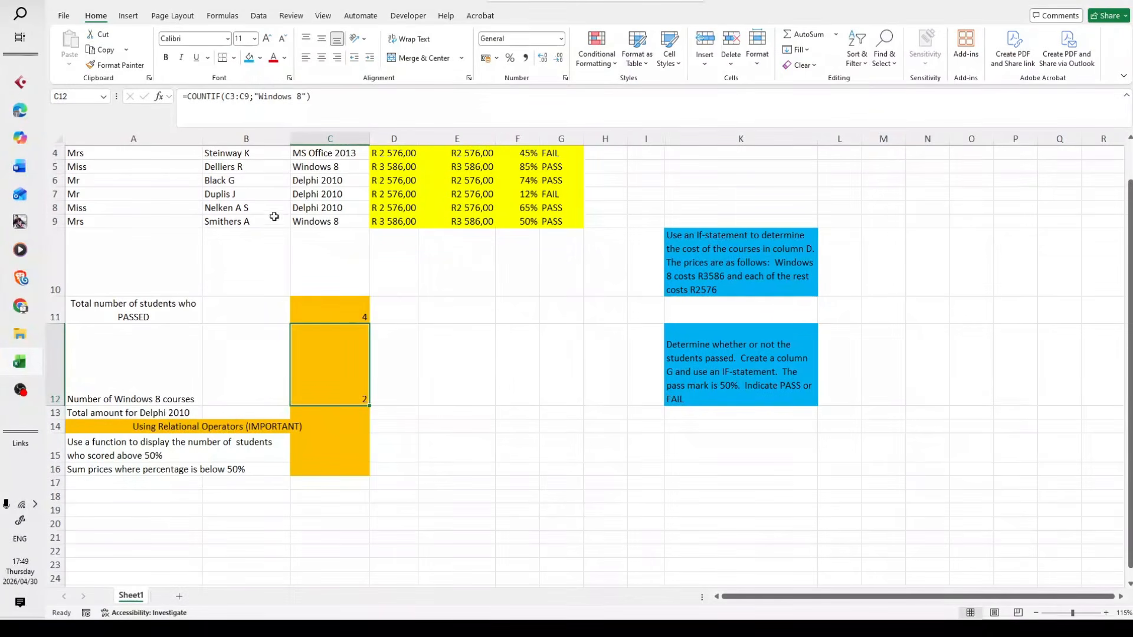
click(328, 415)
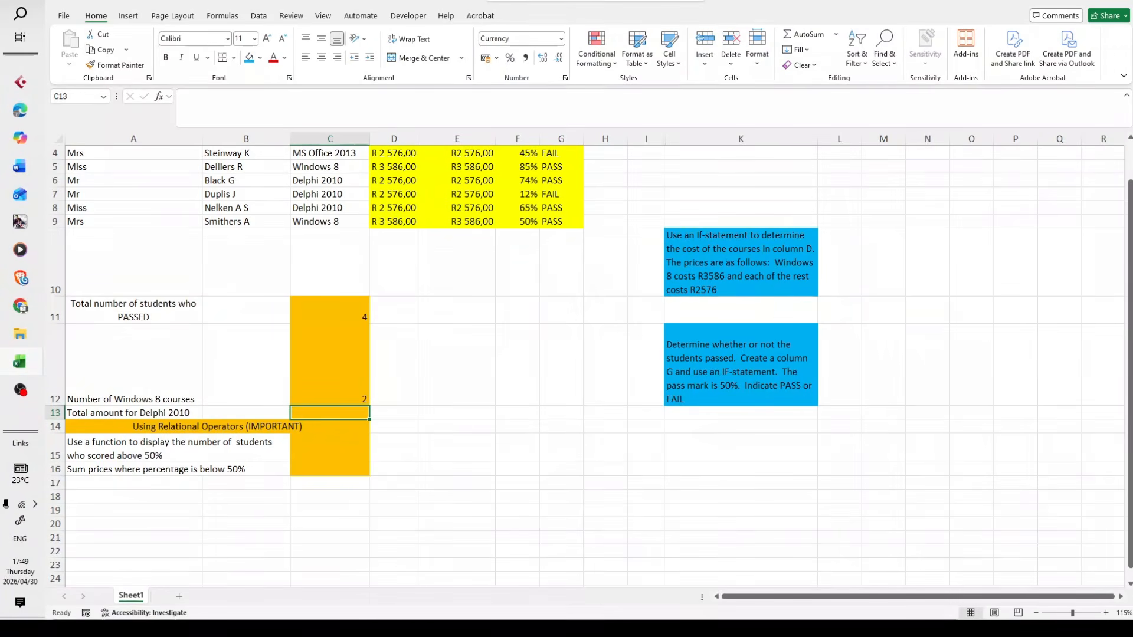
scroll(372, 330, down, 1)
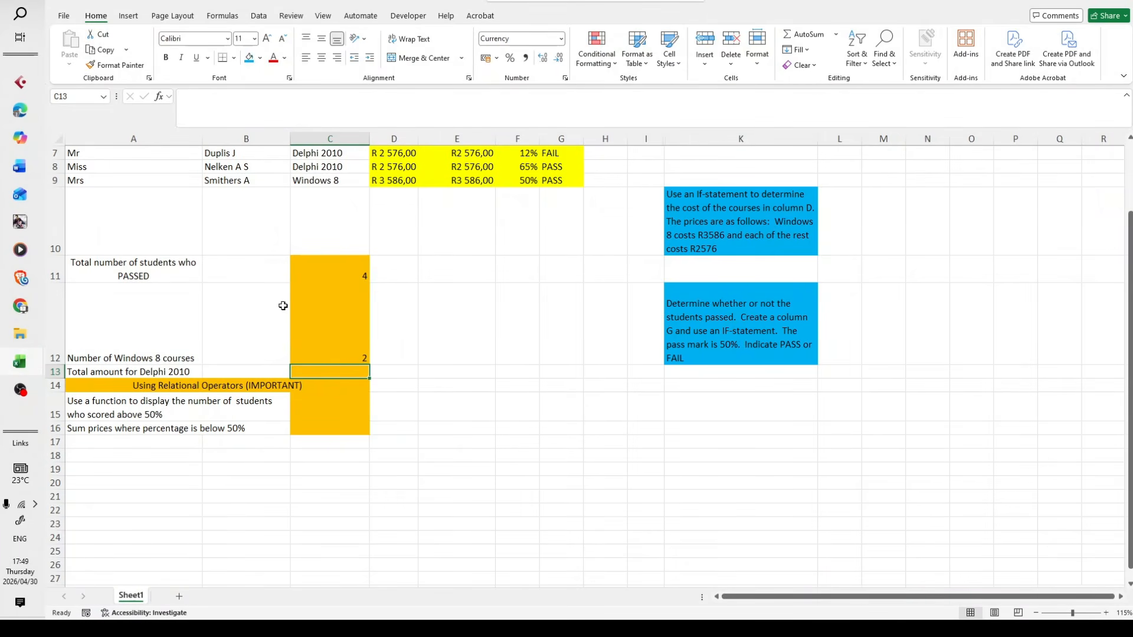
click(410, 341)
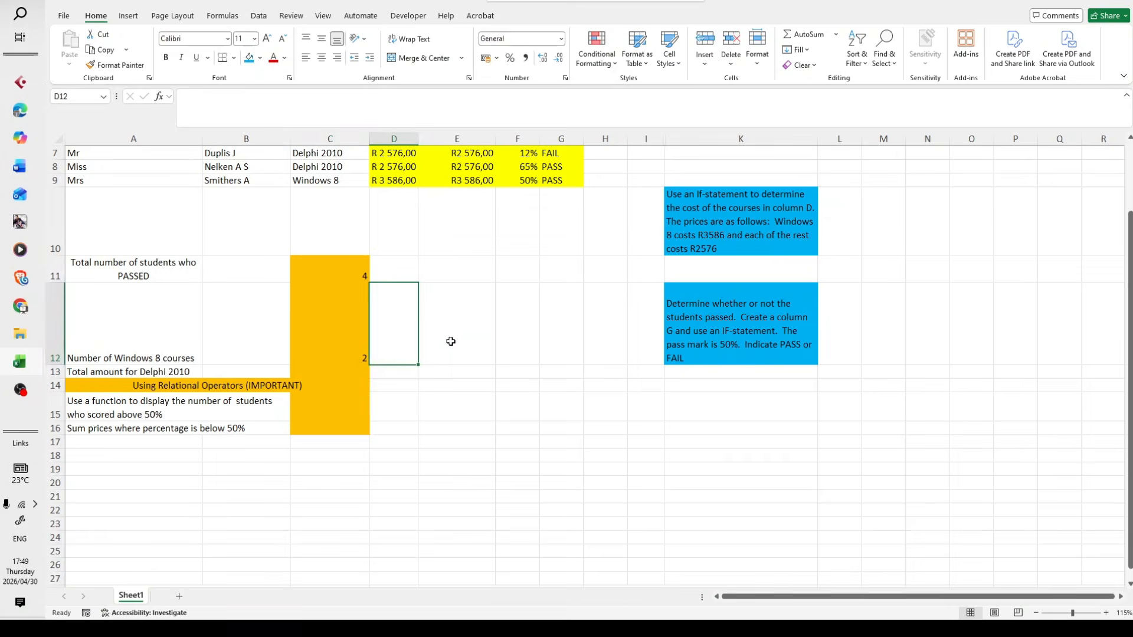
click(454, 342)
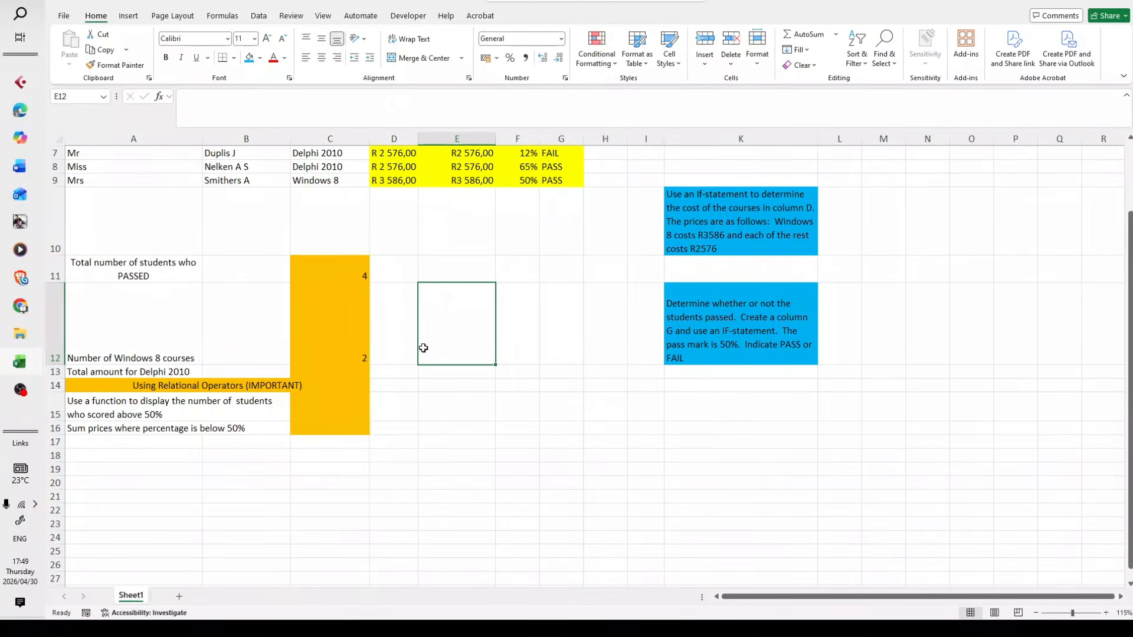
click(158, 97)
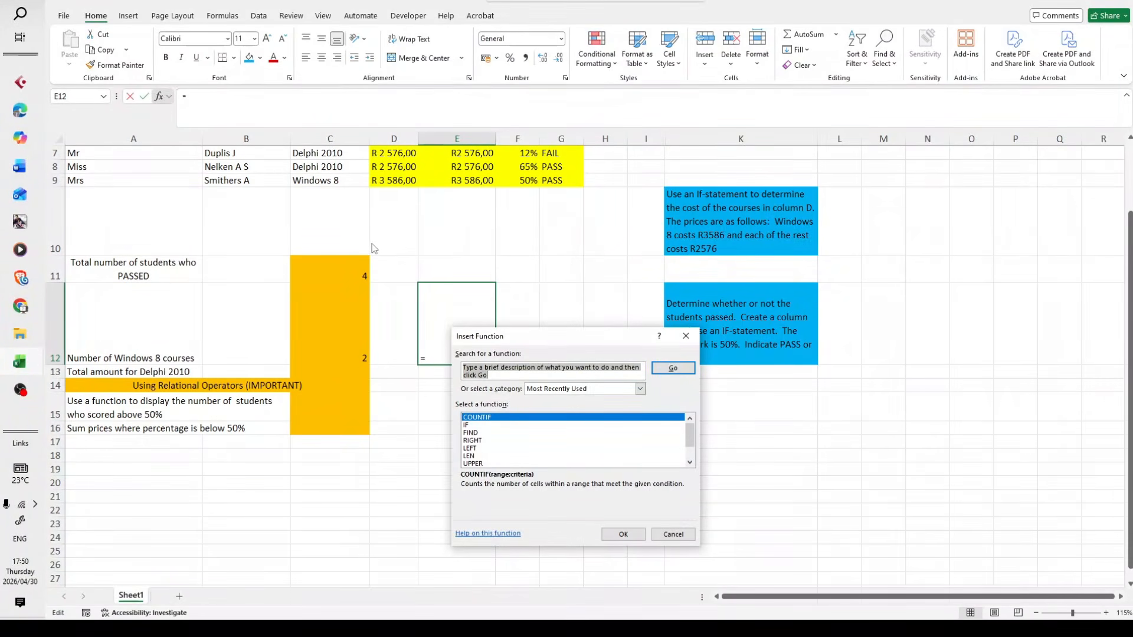
drag(516, 342, 463, 332)
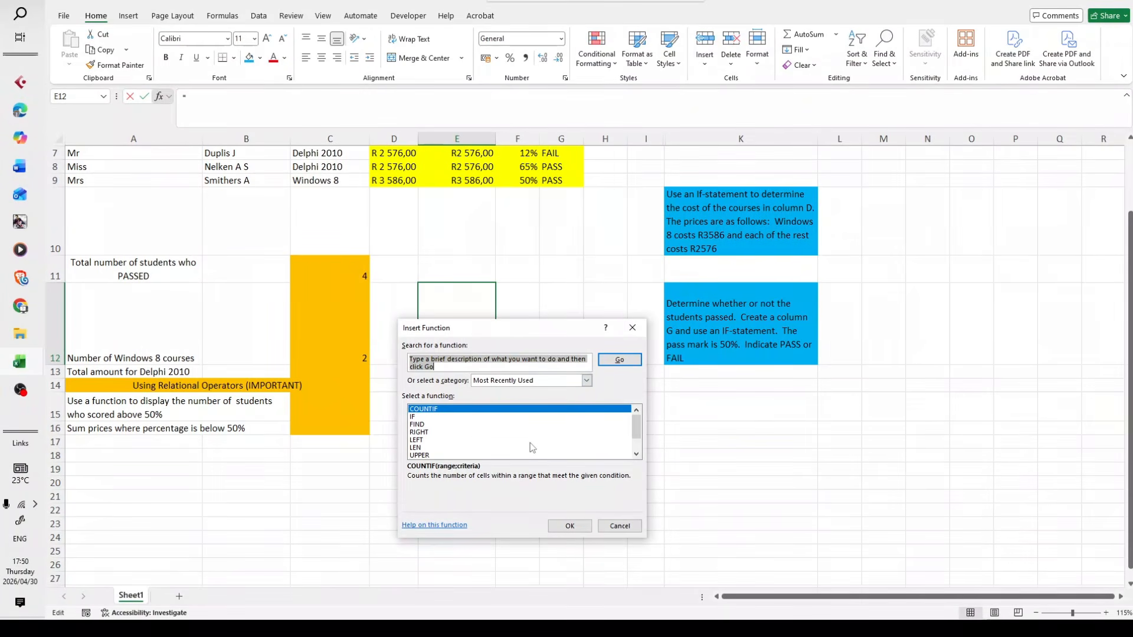
text(sumif)
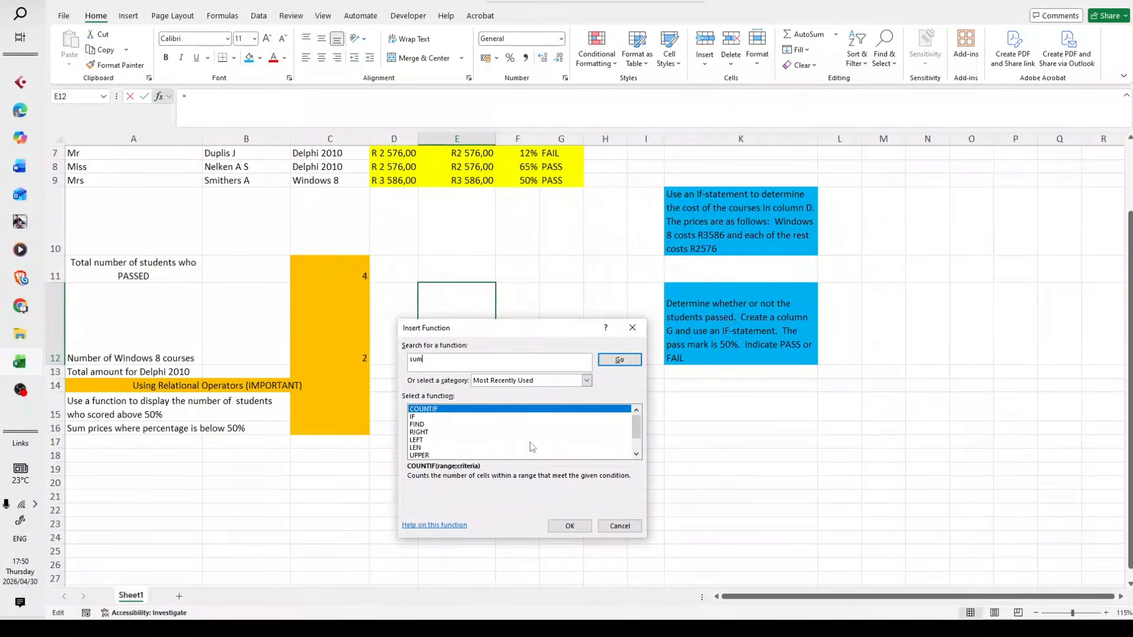
click(619, 360)
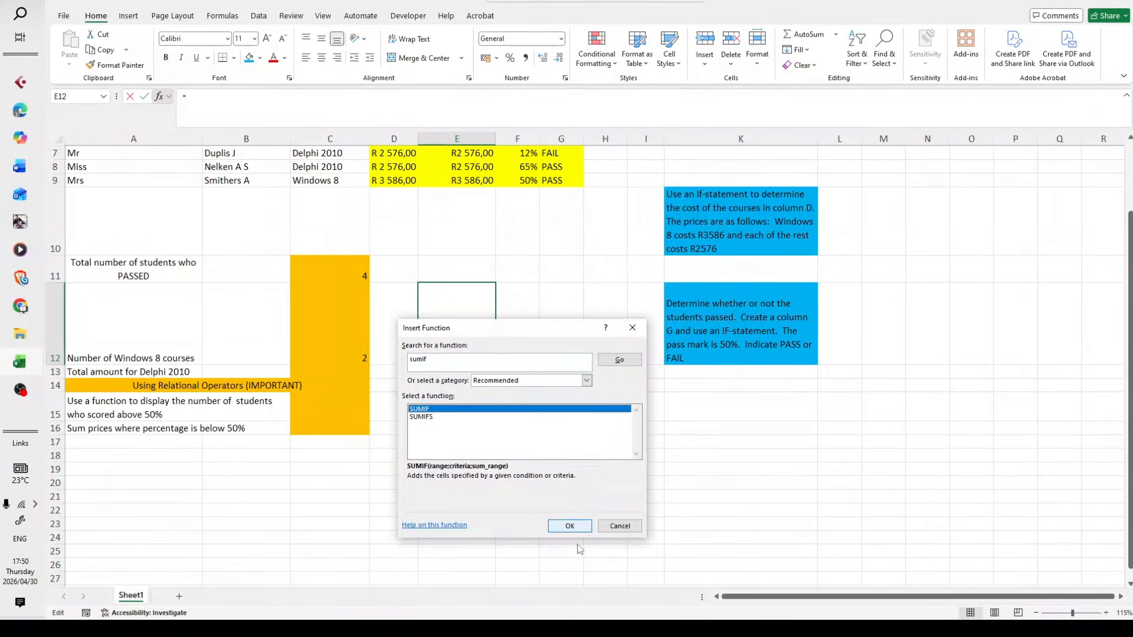
click(571, 525)
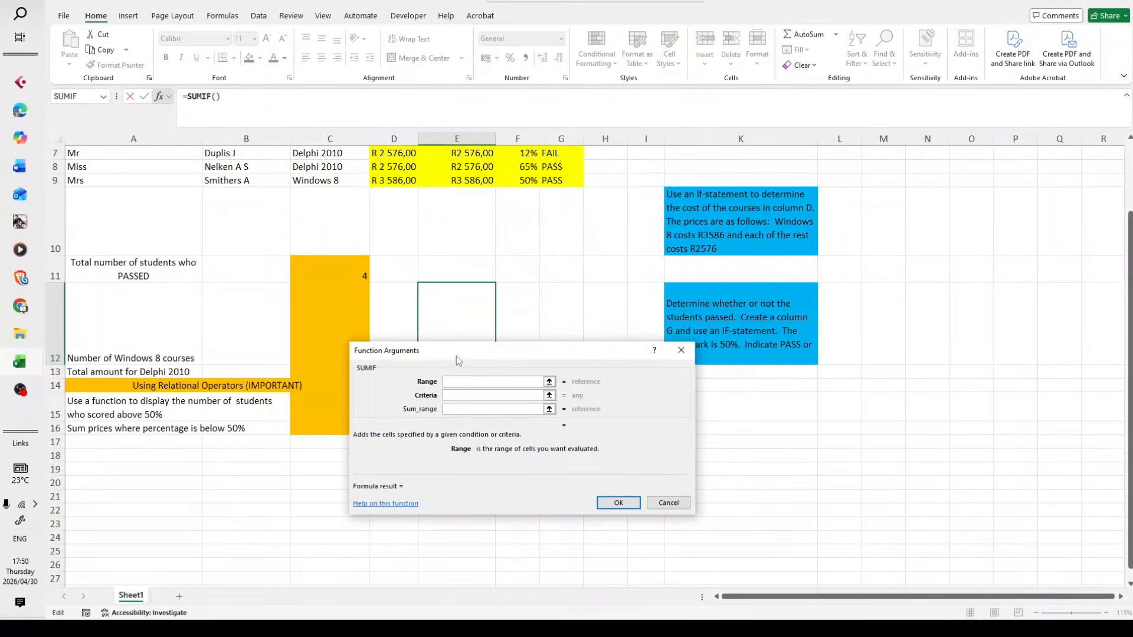
Set the SUMIF function's range to the computer course cells C3:C9
drag(456, 356, 519, 393)
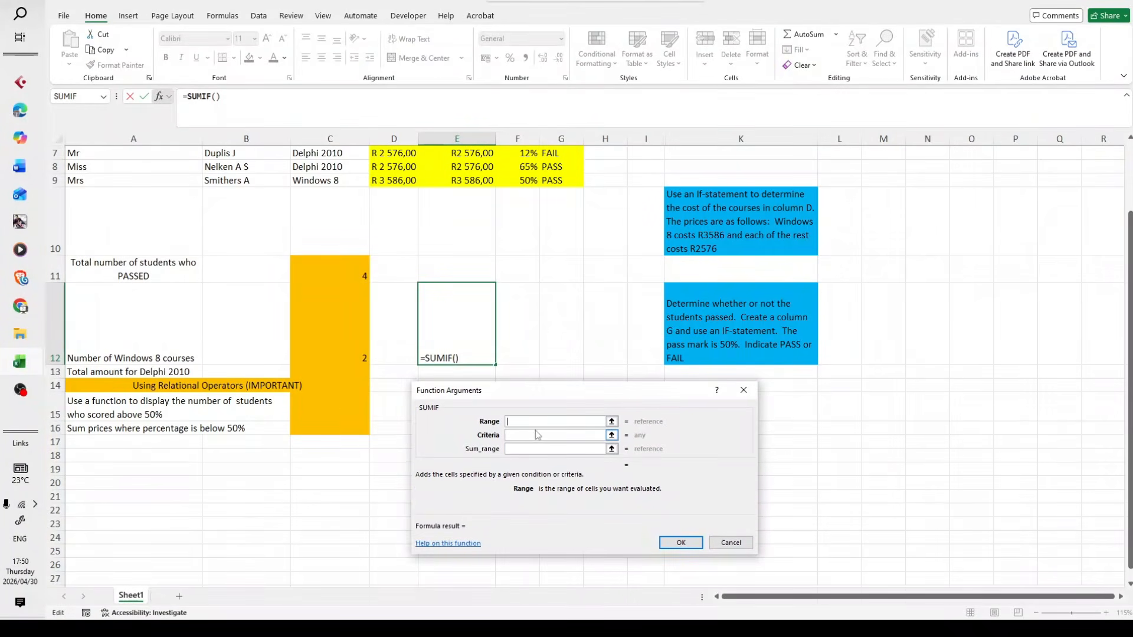
click(523, 439)
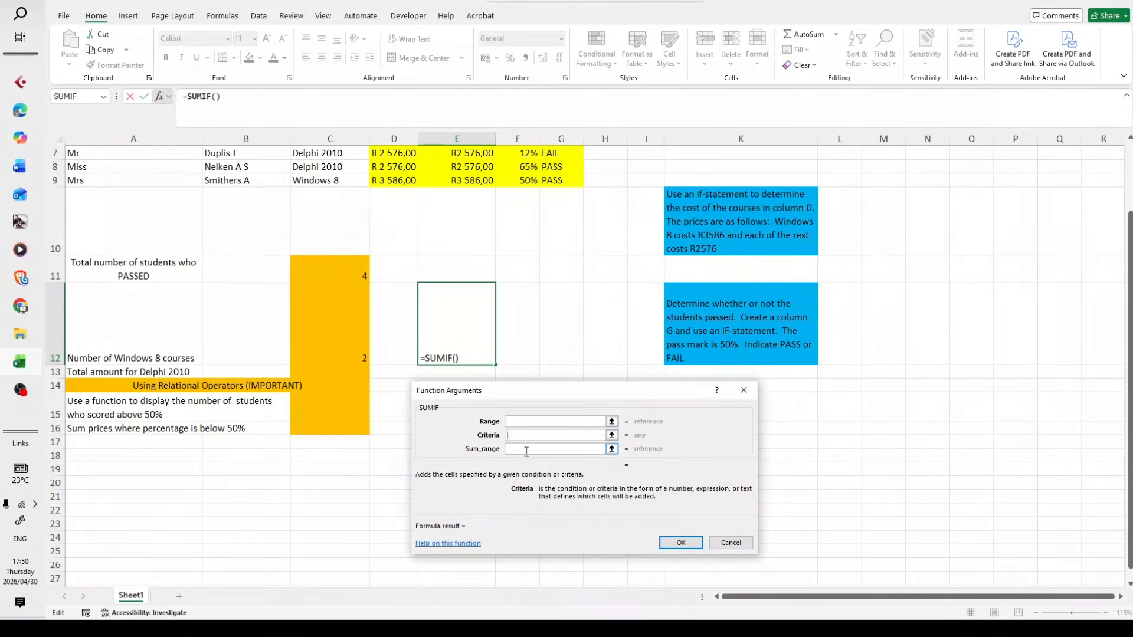
click(524, 450)
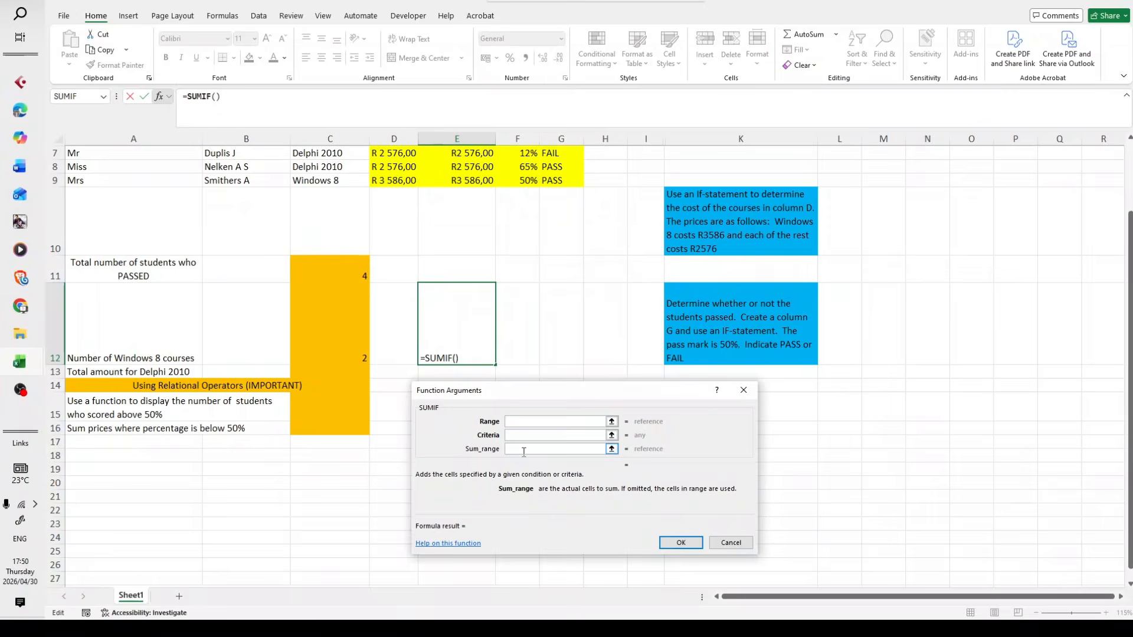
click(519, 422)
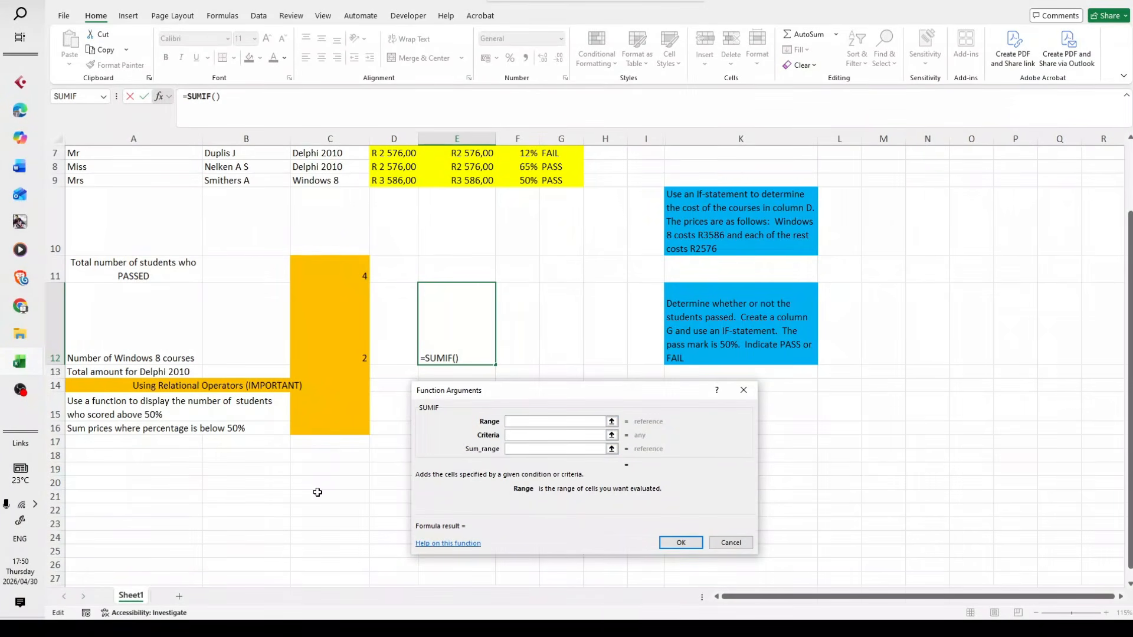
scroll(317, 492, up, 1)
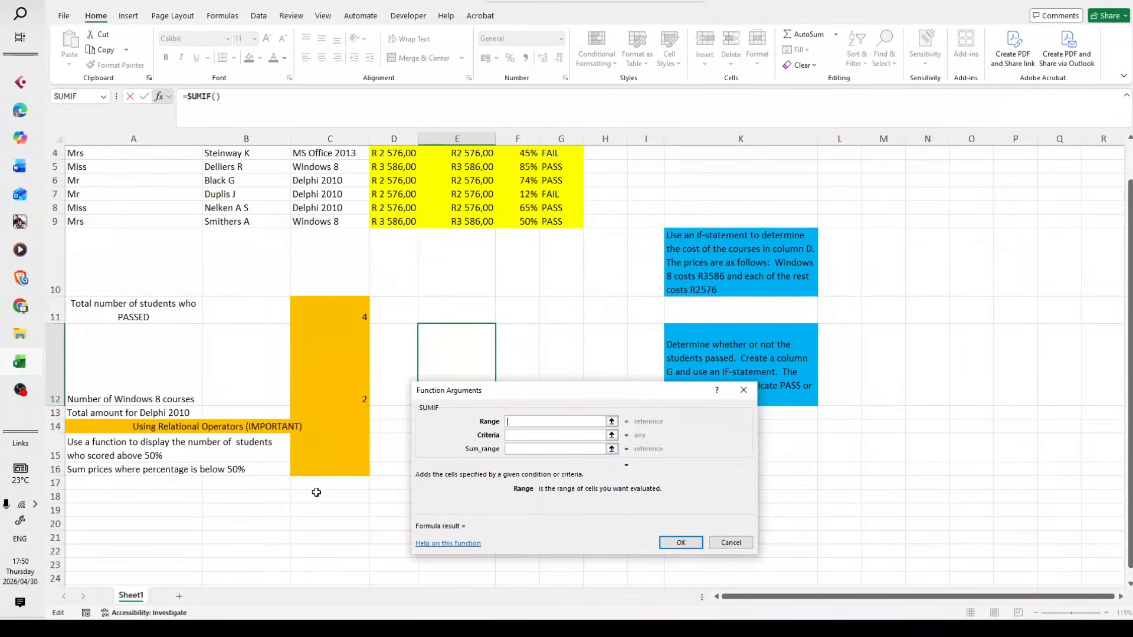
scroll(317, 492, up, 1)
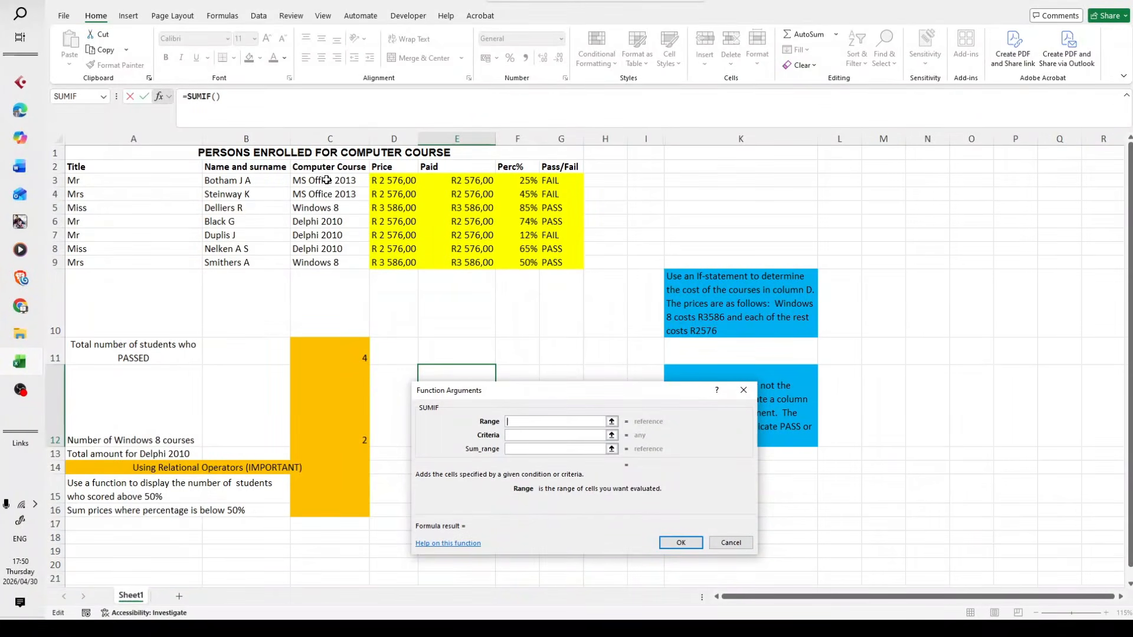
drag(322, 179, 332, 263)
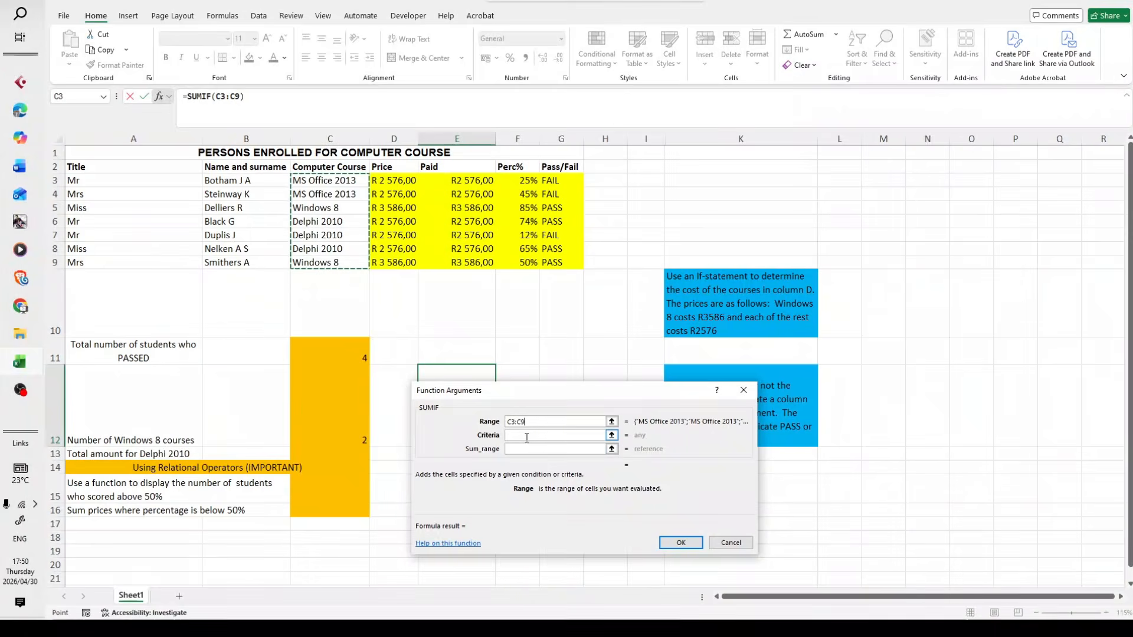
Set the SUMIF function's criteria to Delphi 2010
click(528, 436)
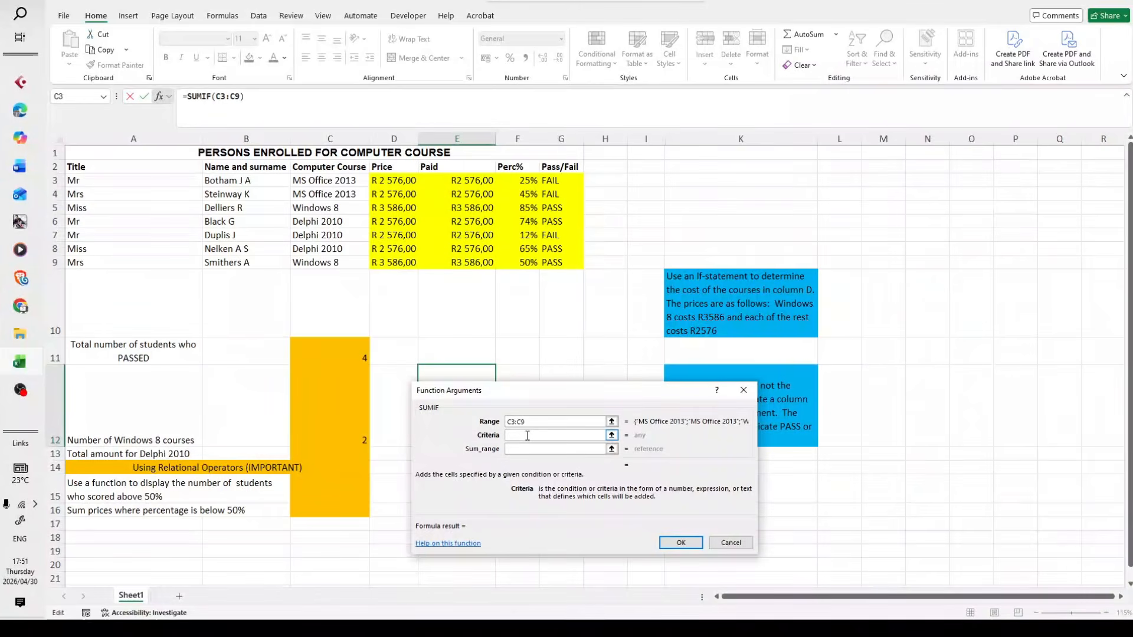
text(D)
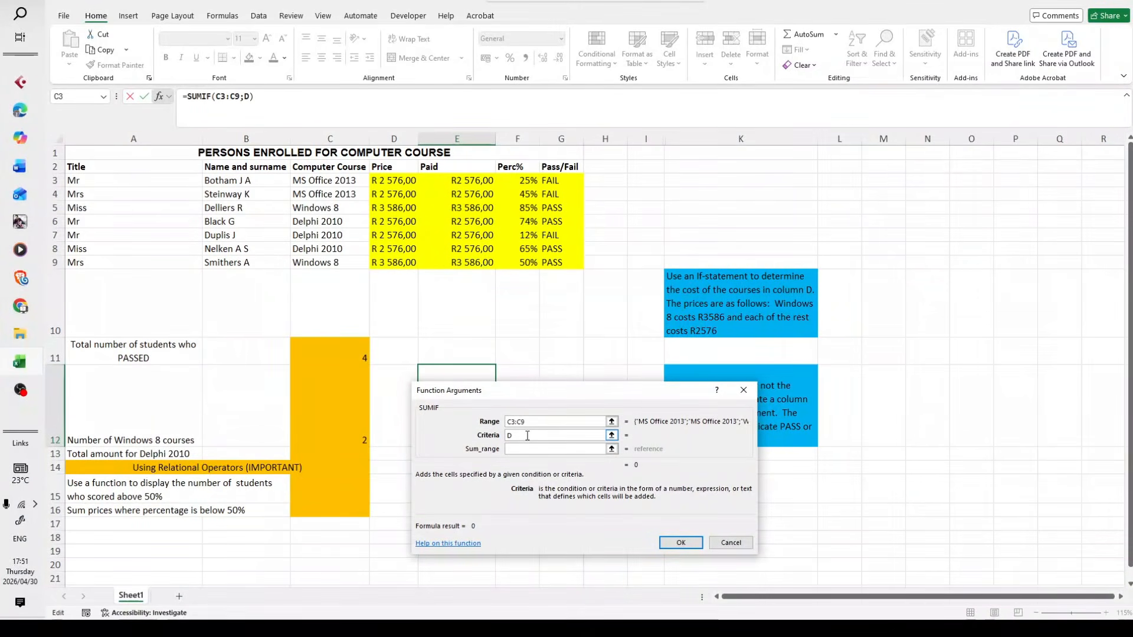
text(elphi)
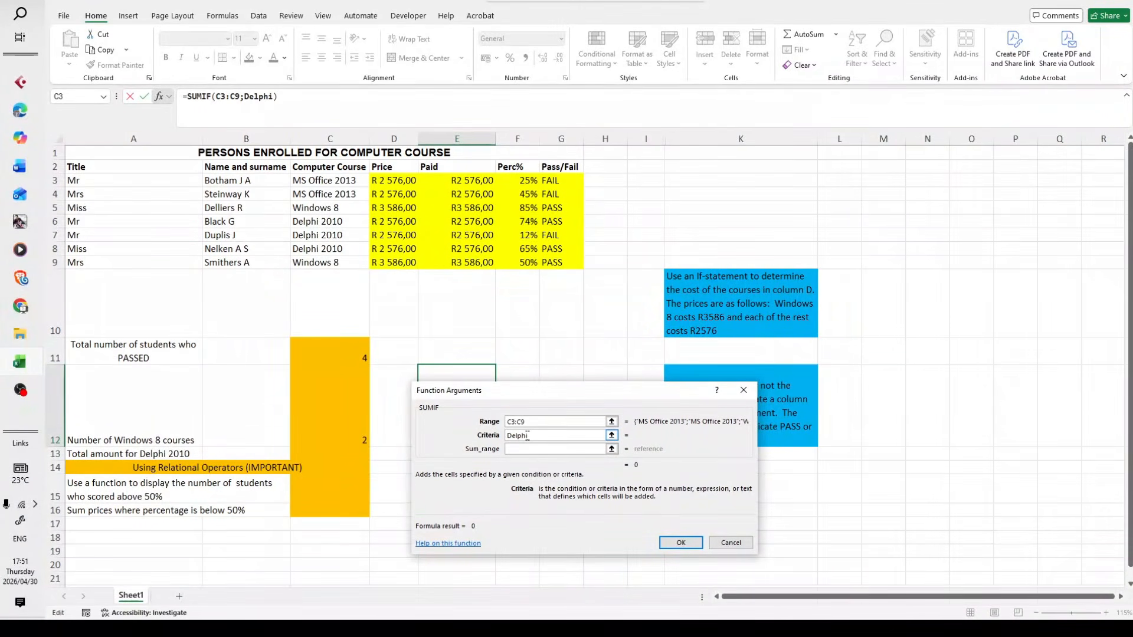
text( 20)
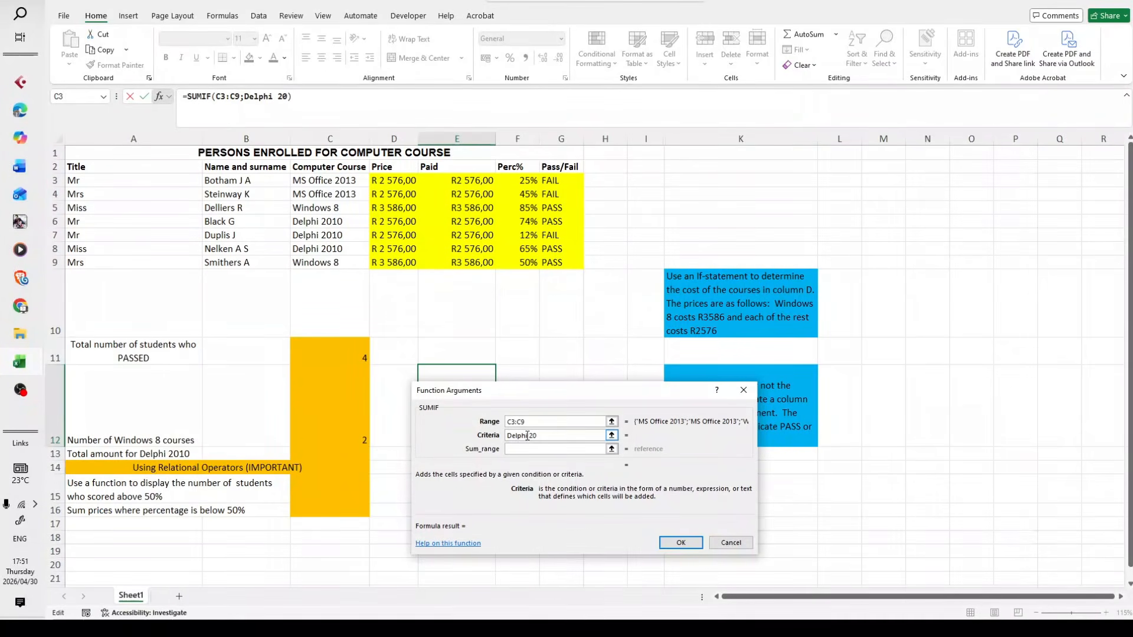
text(10)
Set the SUMIF function's sum range to the prices D3:D9 and enter the finished formula in E12
click(543, 449)
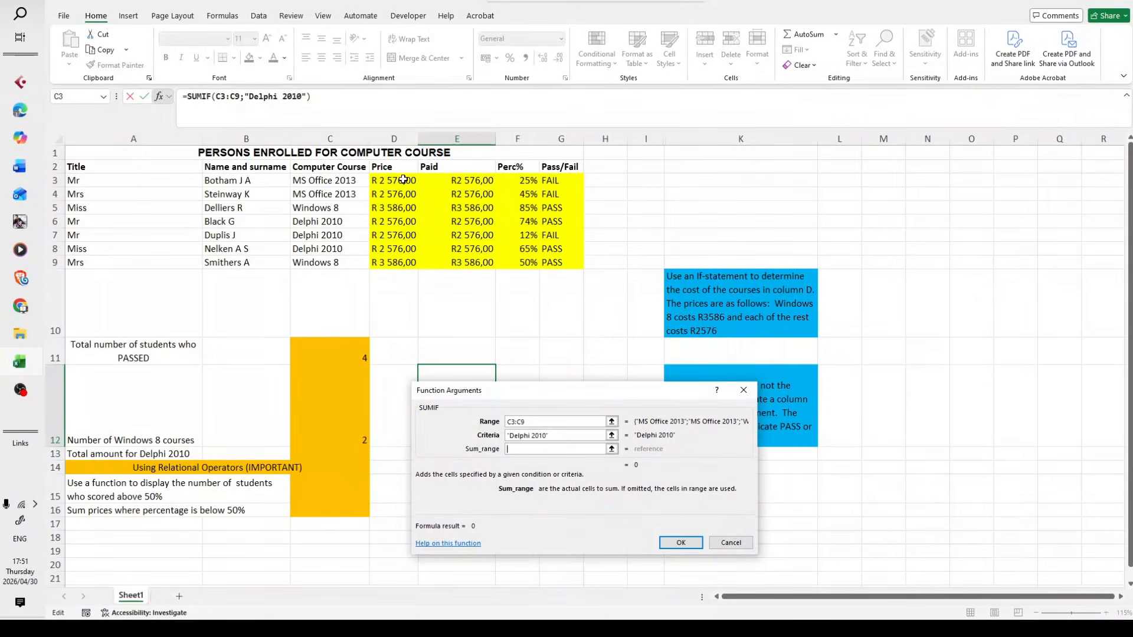
drag(403, 180, 399, 263)
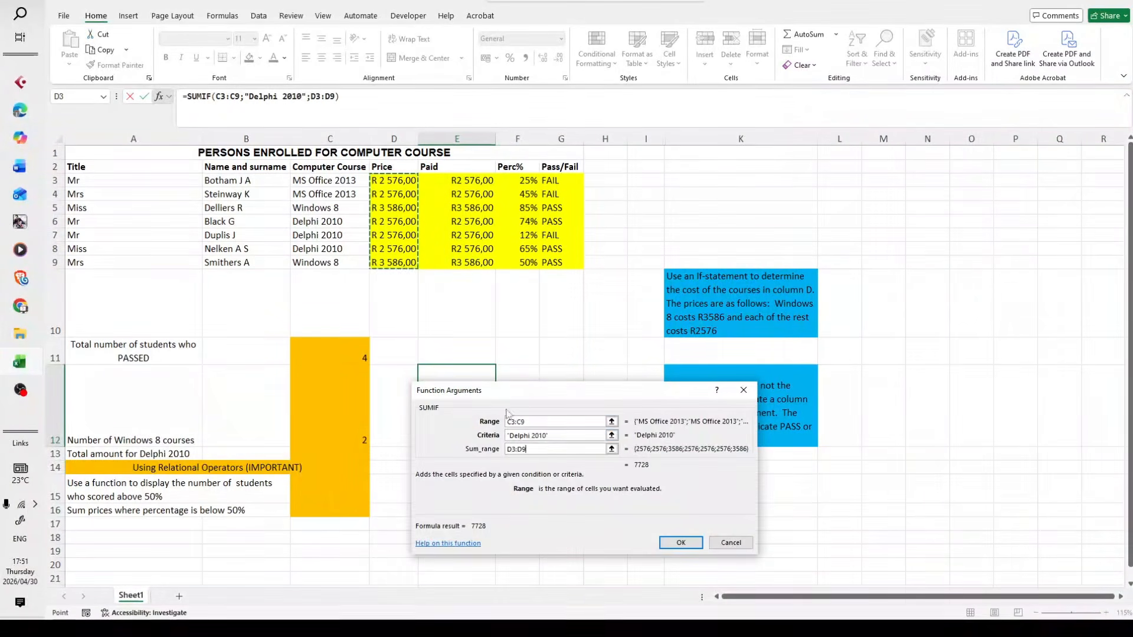
key(shift+Tab)
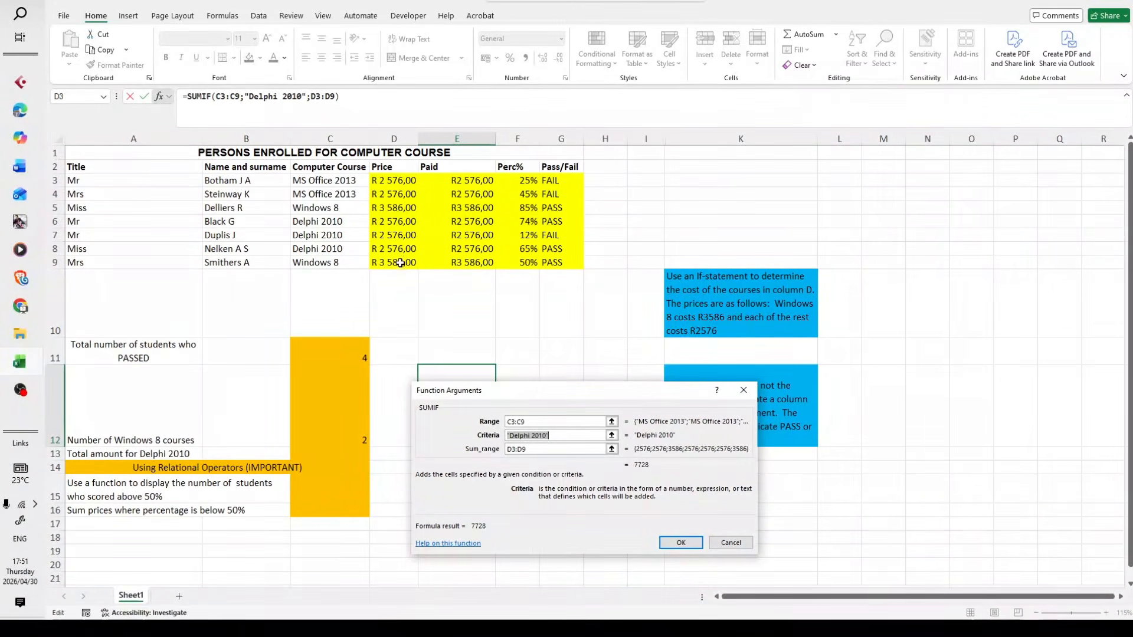
click(686, 544)
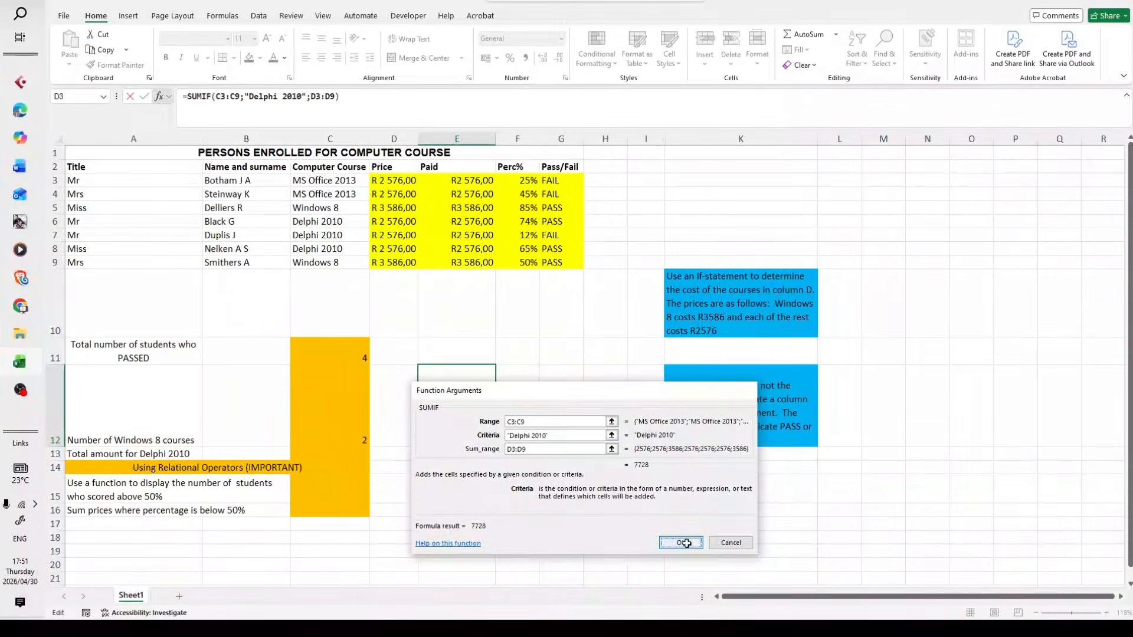
Move the SUMIF formula from E12 to C13, the cell for the total amount for Delphi 2010
scroll(514, 472, down, 1)
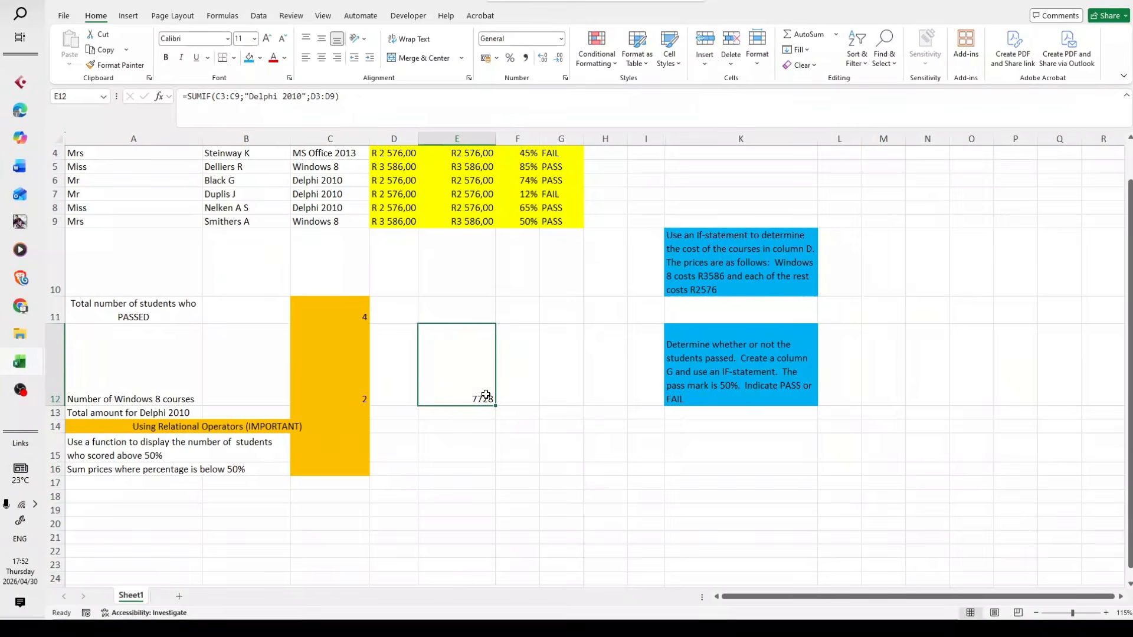
click(377, 114)
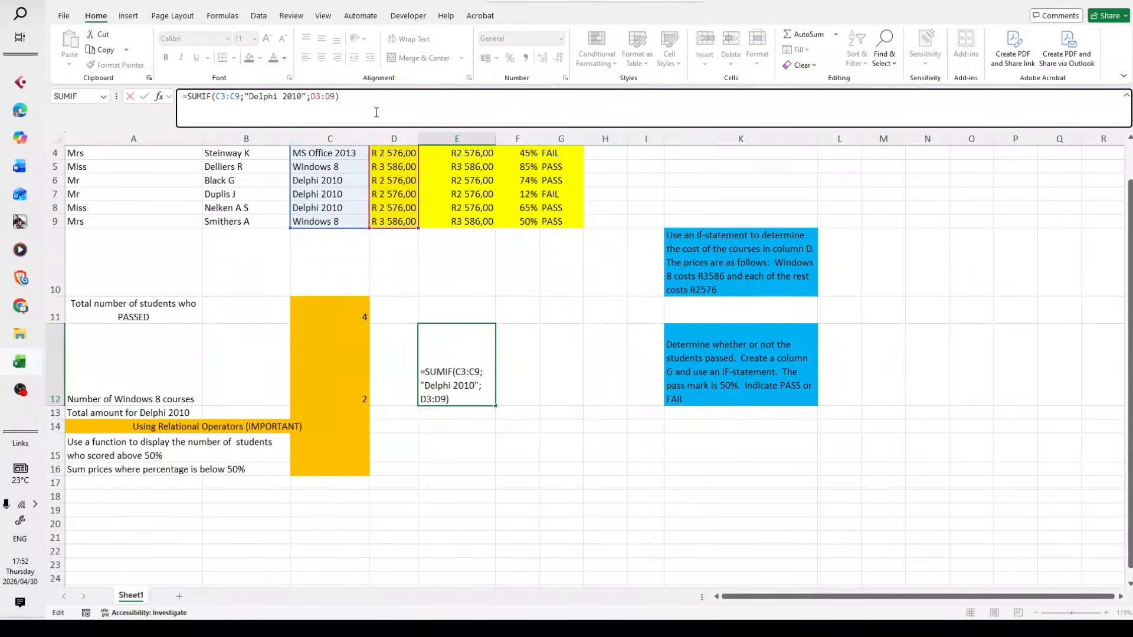
triple_click(377, 112)
key(ctrl+c)
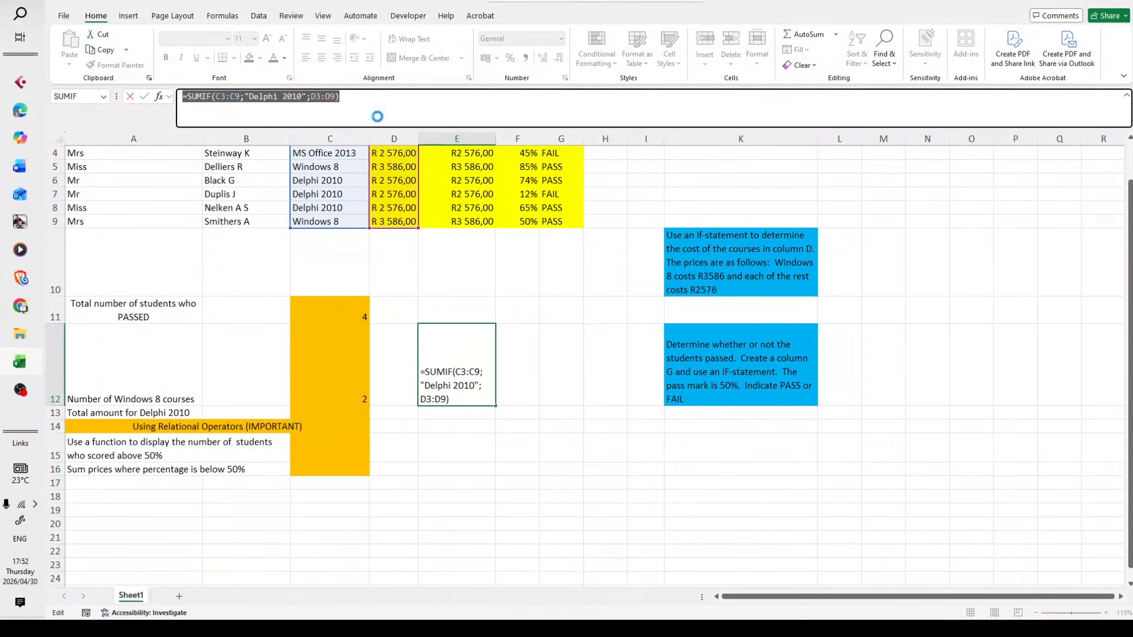
key(BackSpace)
click(412, 456)
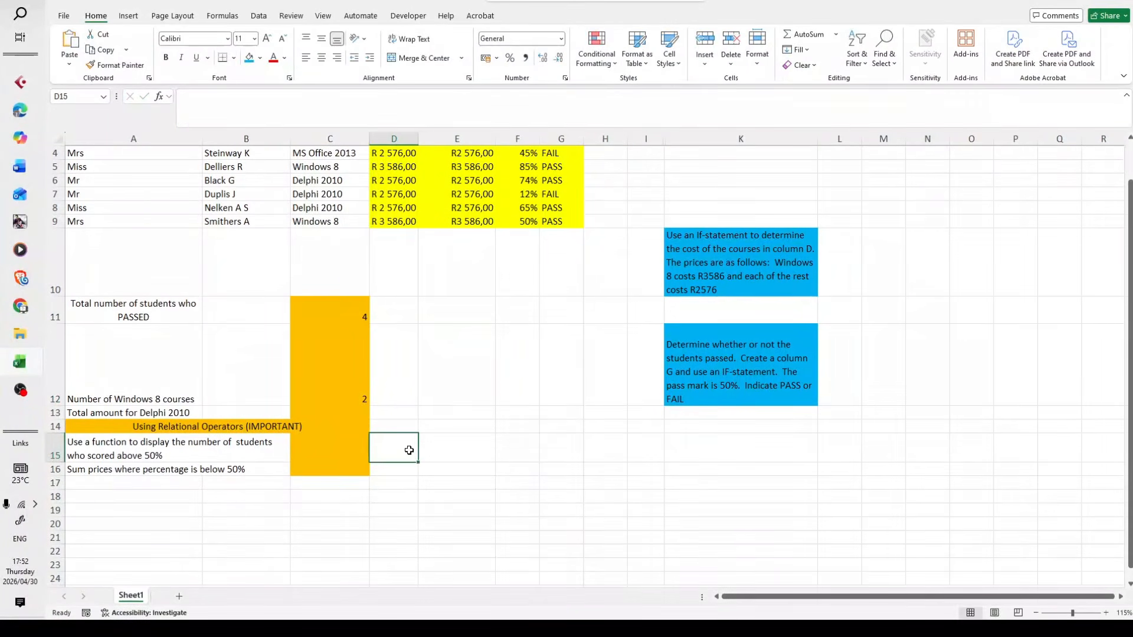
click(334, 413)
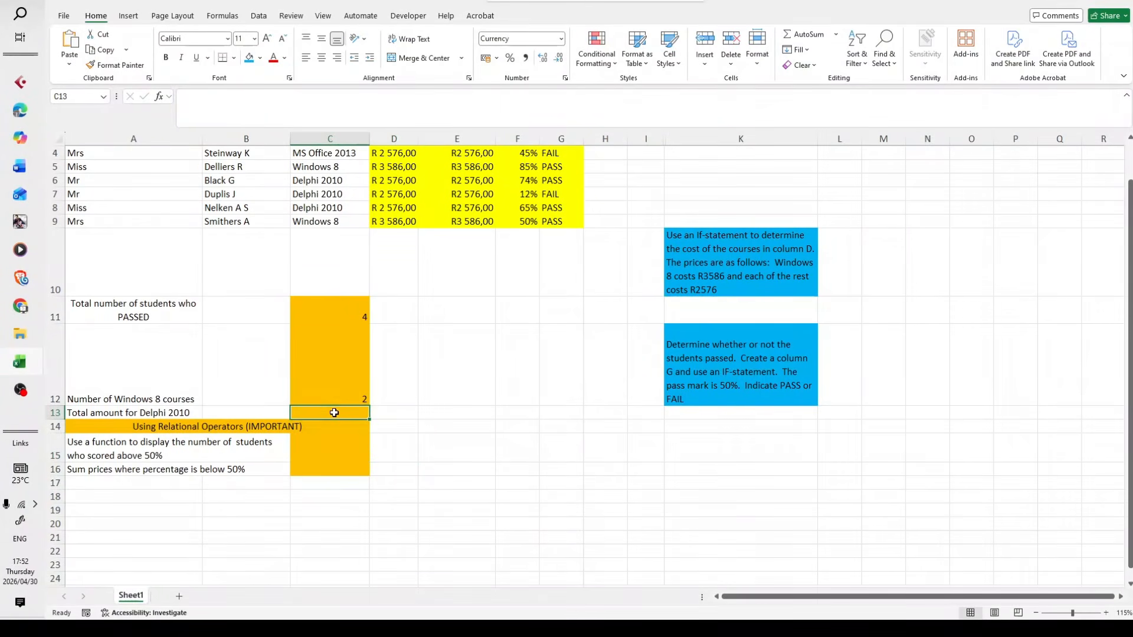
key(ctrl+v)
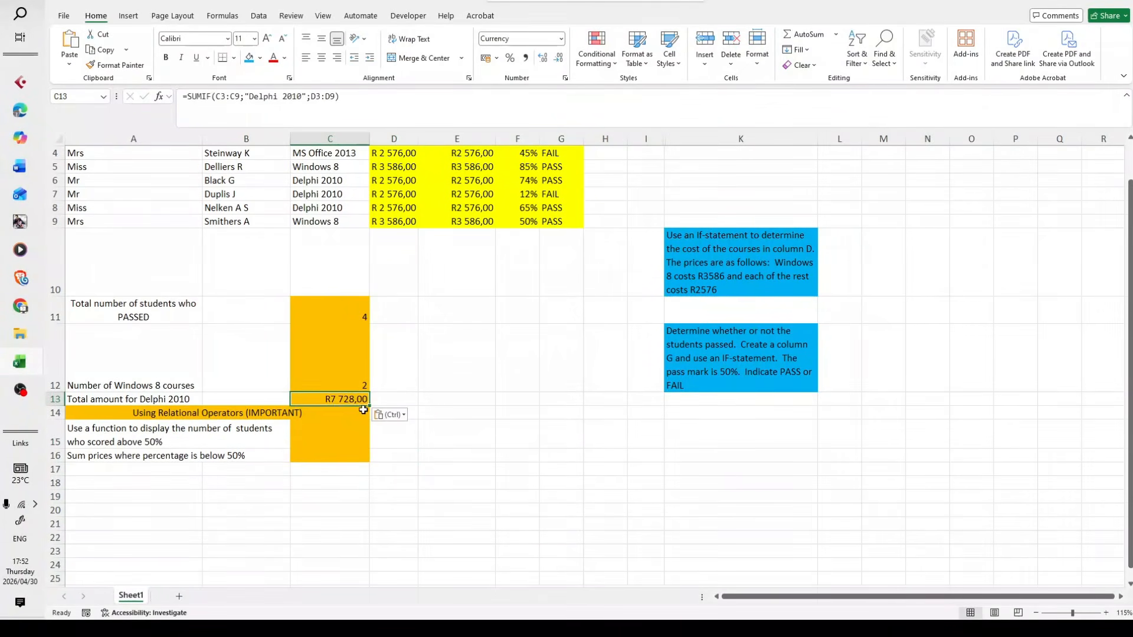
click(452, 410)
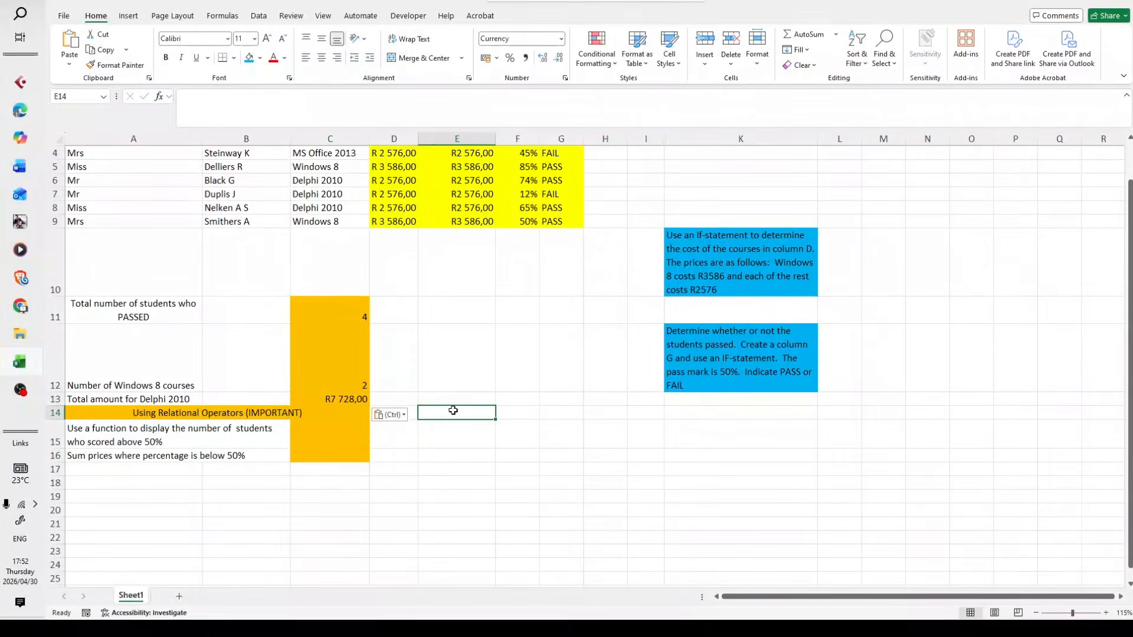
click(336, 401)
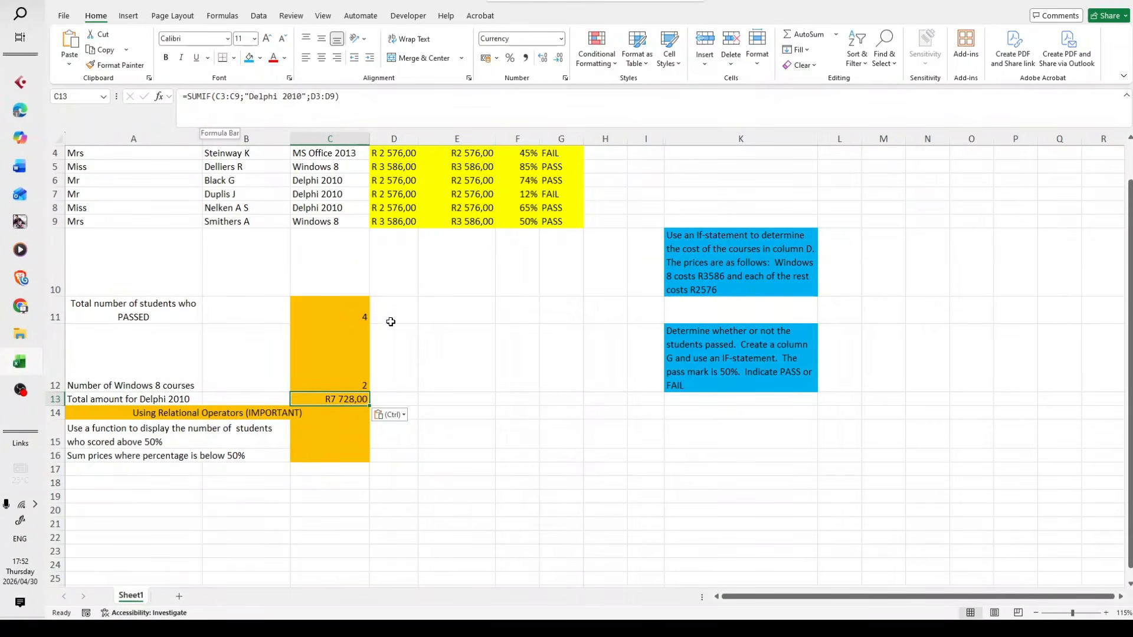
click(507, 423)
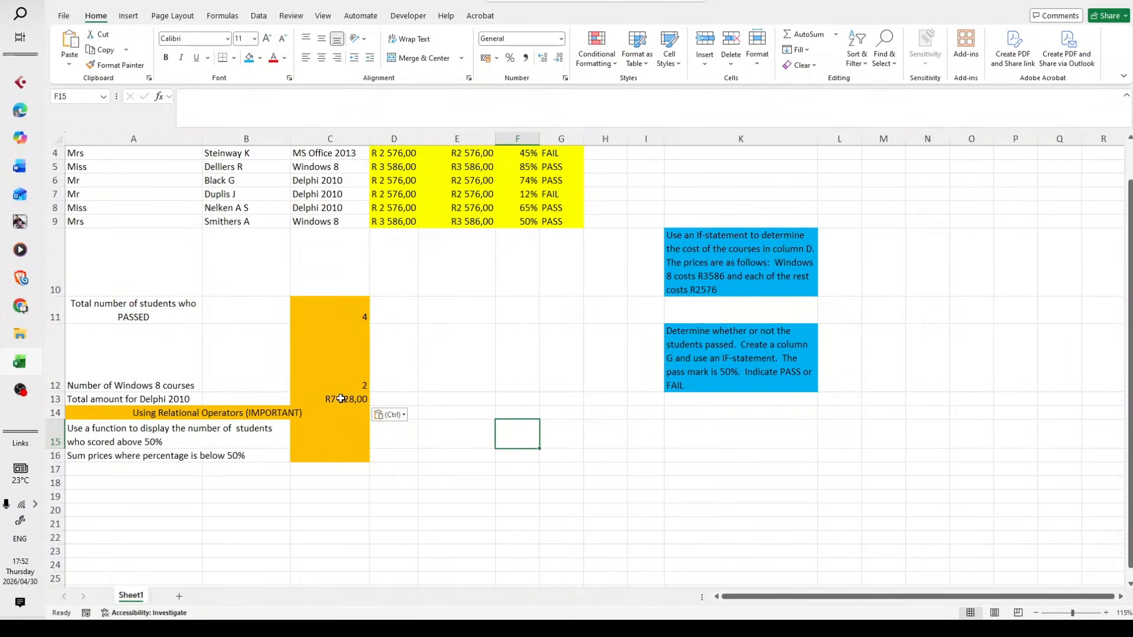
click(484, 378)
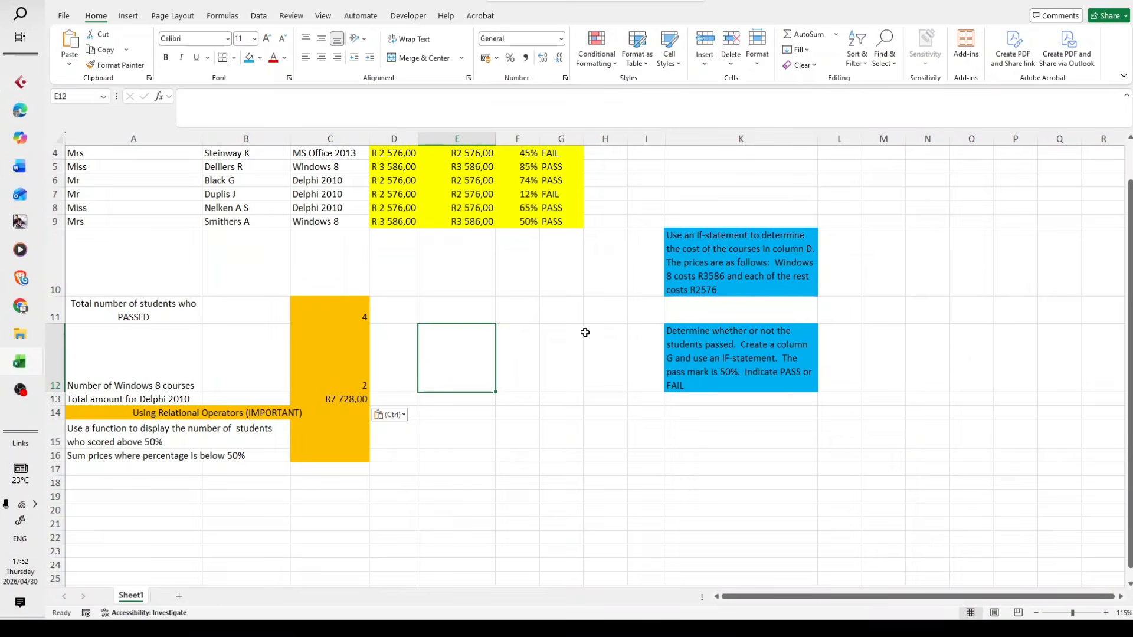
click(473, 470)
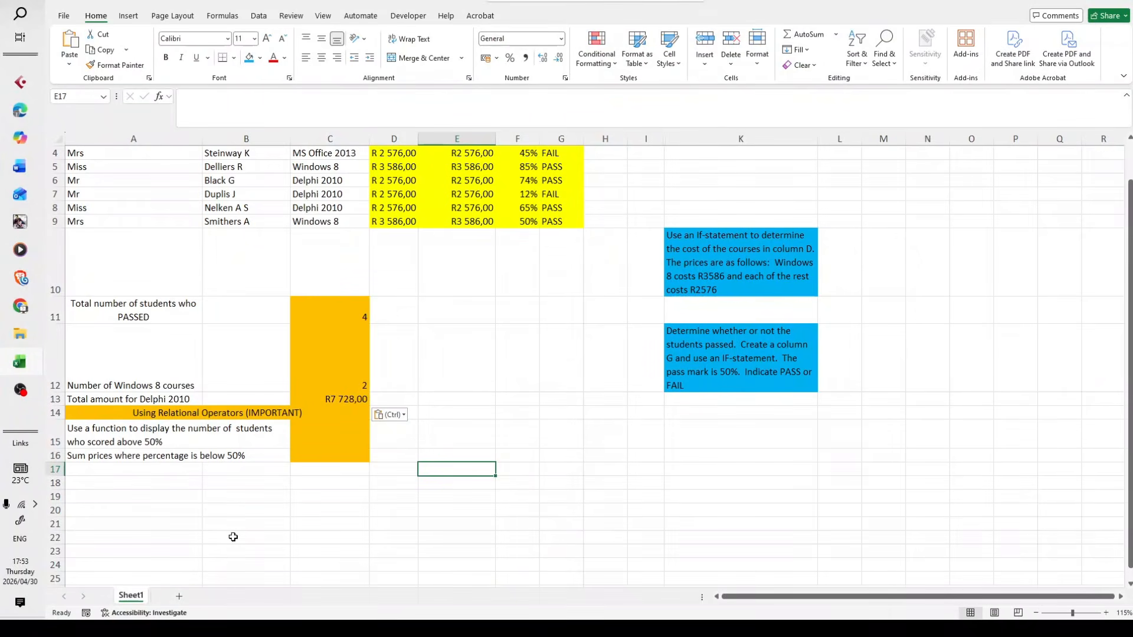
Insert the COUNTIF function in C15 for students who scored above 50%, with the percentages F3:F9 as its range
click(315, 446)
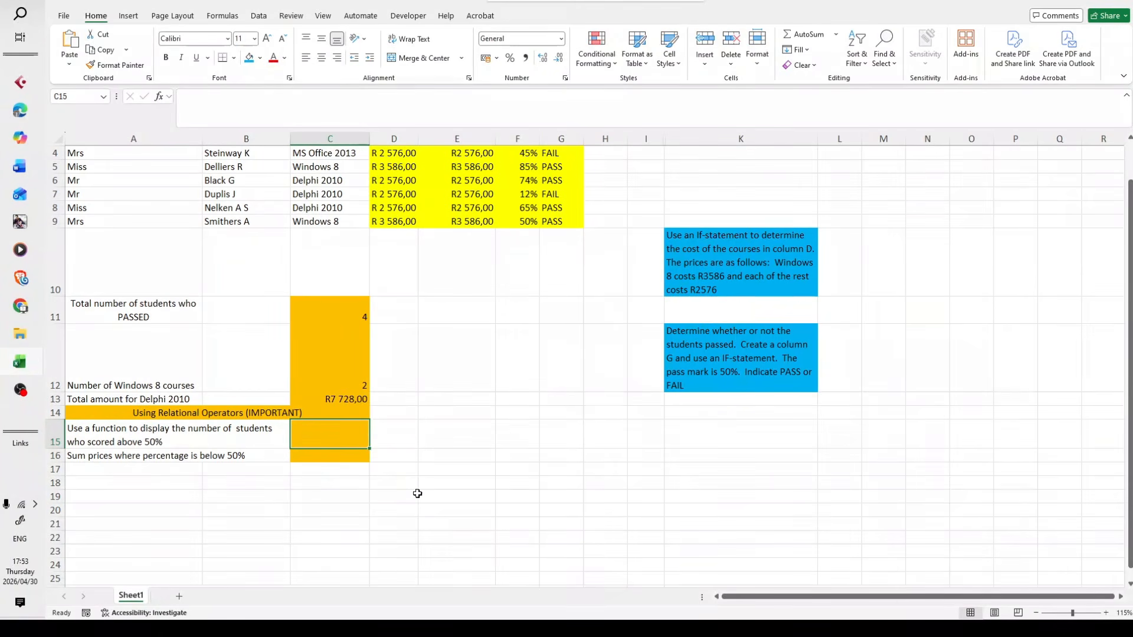
scroll(417, 494, up, 1)
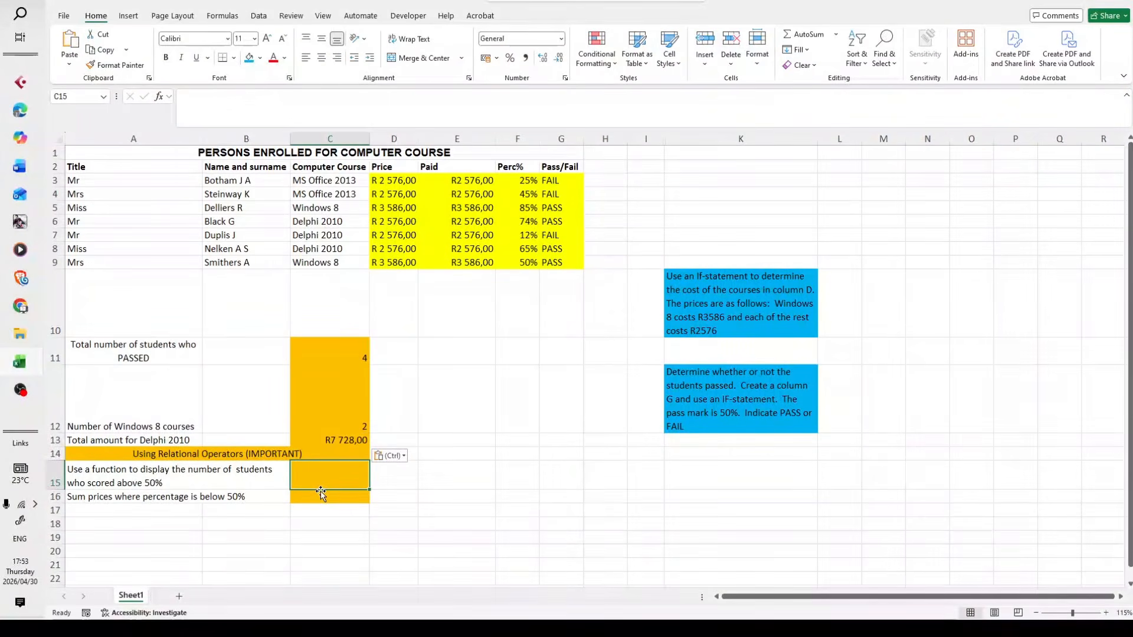
click(178, 116)
text(=)
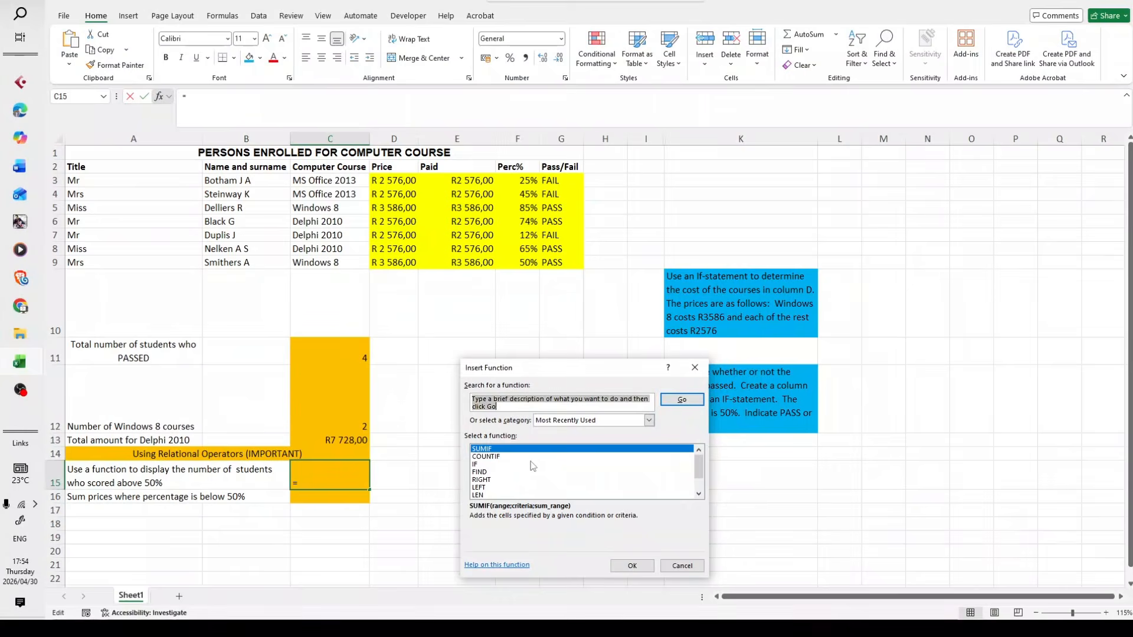
click(512, 458)
double_click(513, 458)
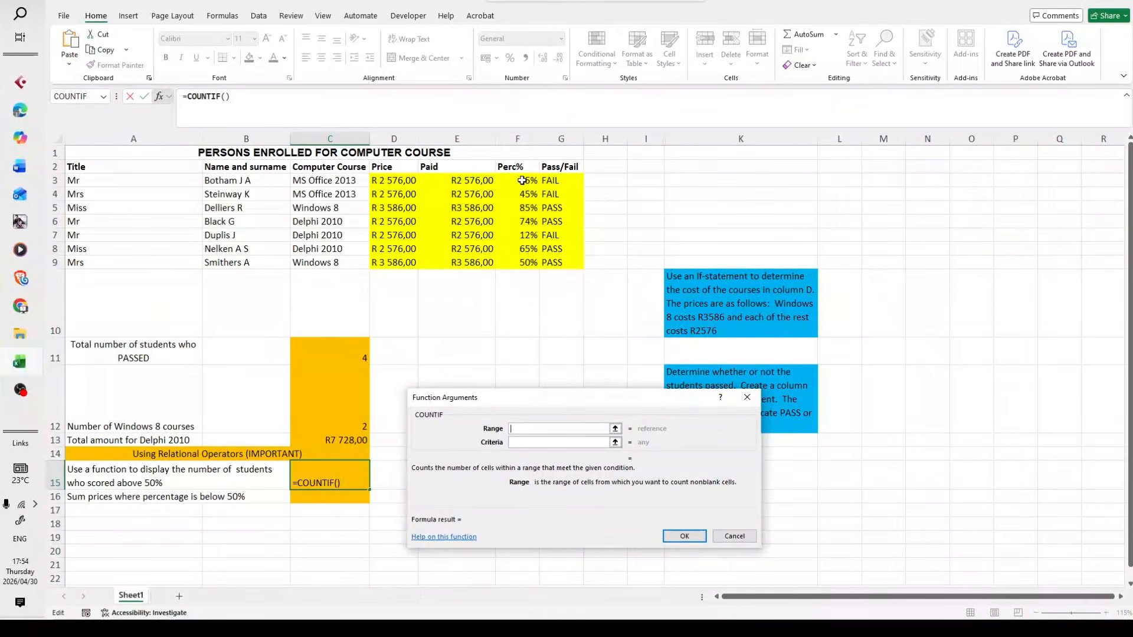
drag(522, 181, 523, 263)
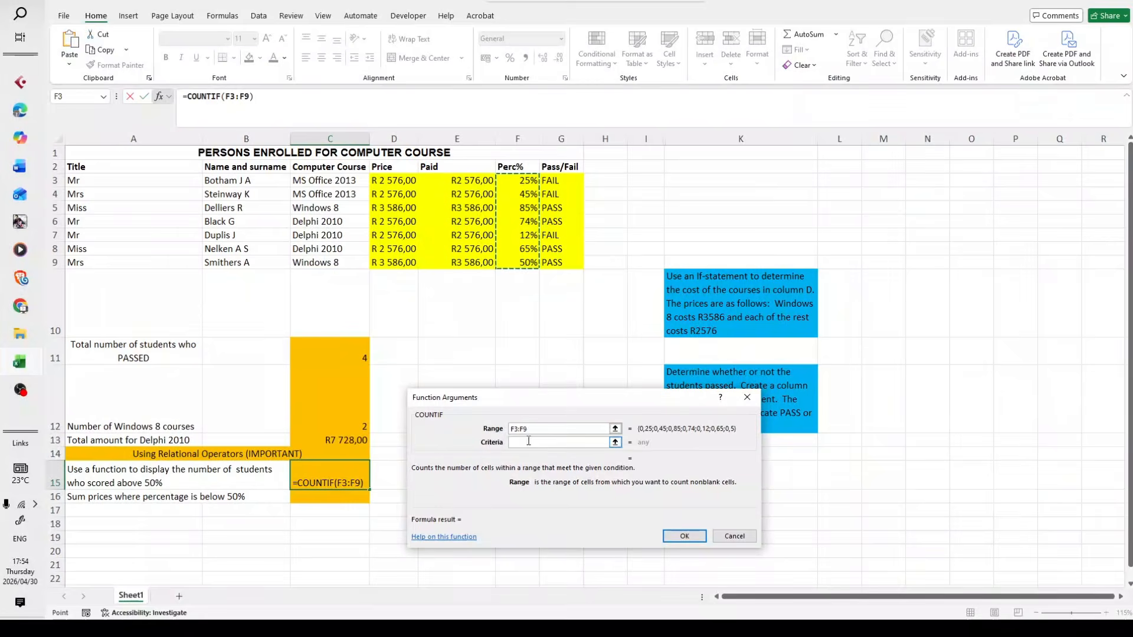
Set the COUNTIF criteria to >50% and enter the finished formula in C15
click(528, 442)
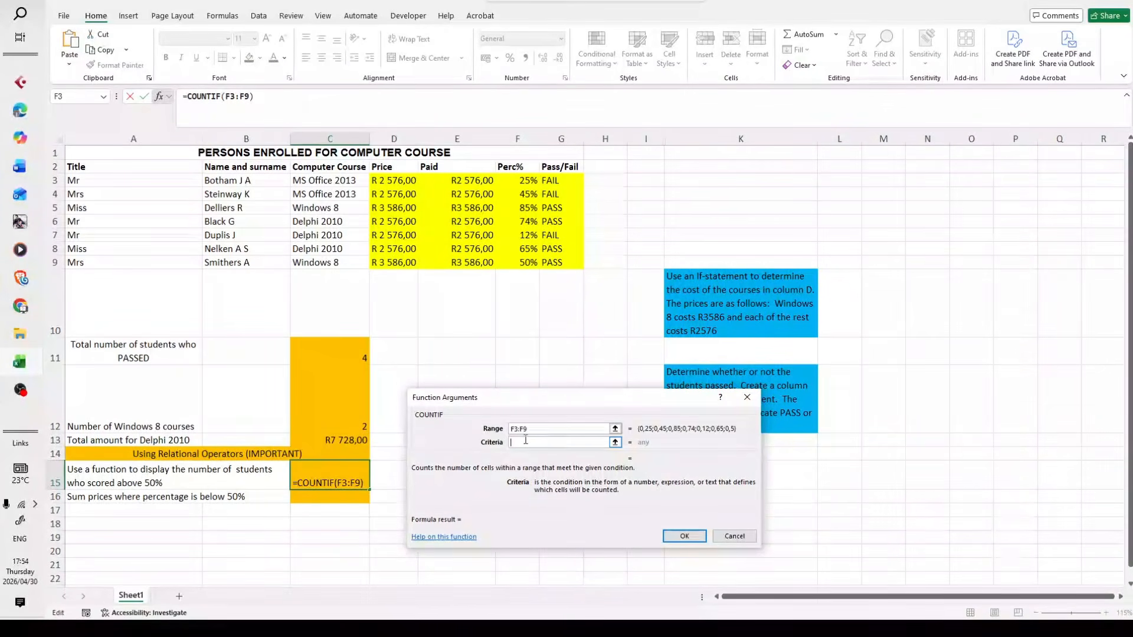
text(>60)
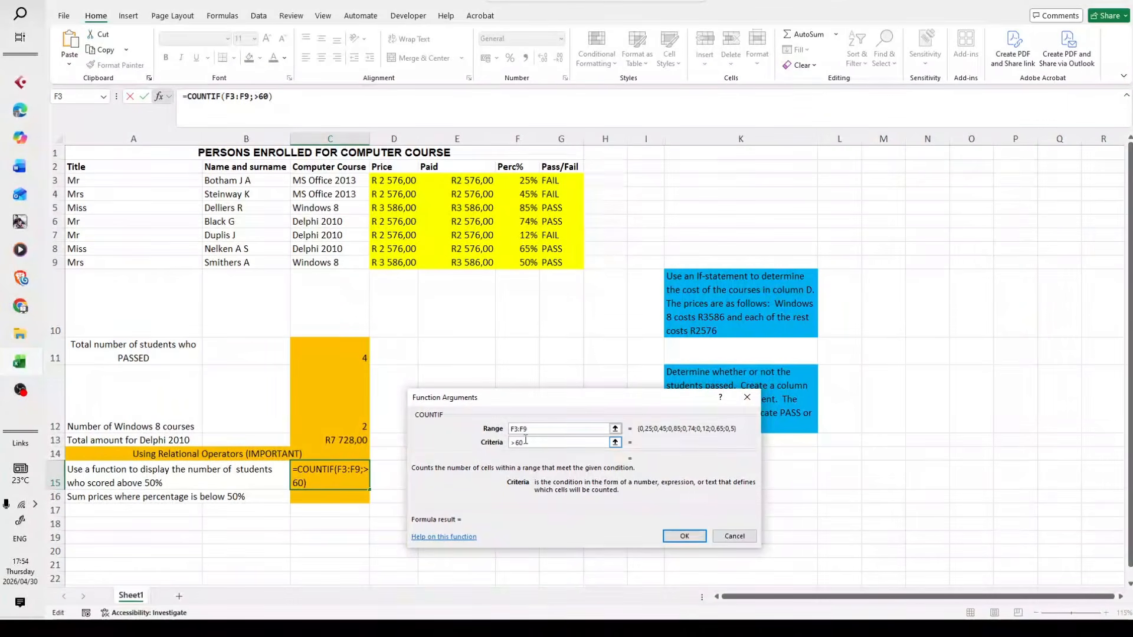
text(%)
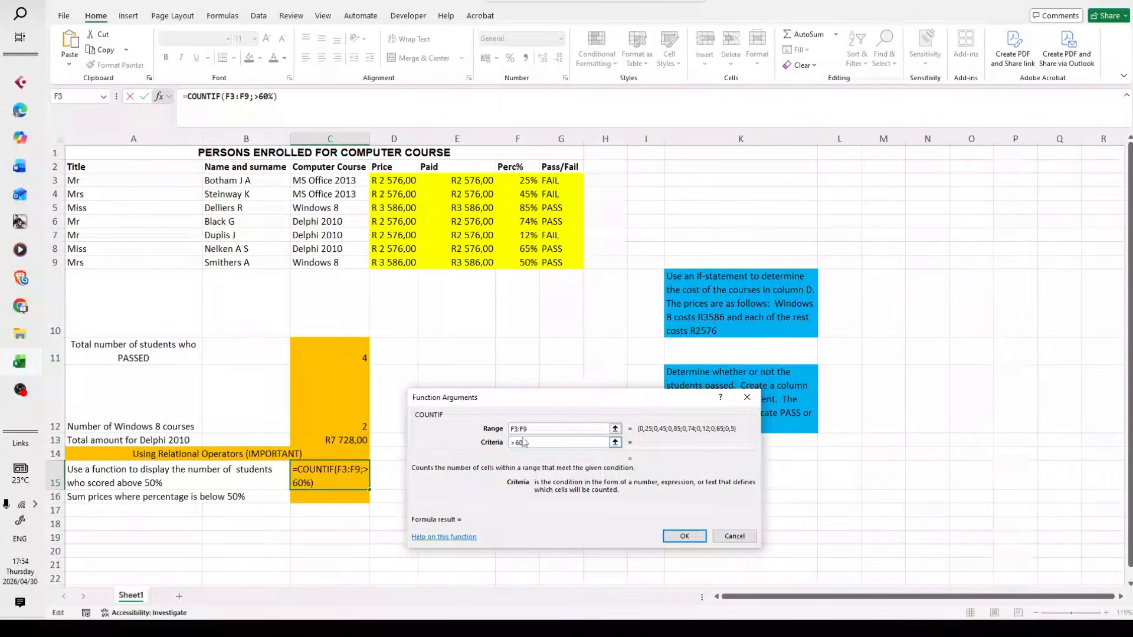
key(BackSpace)
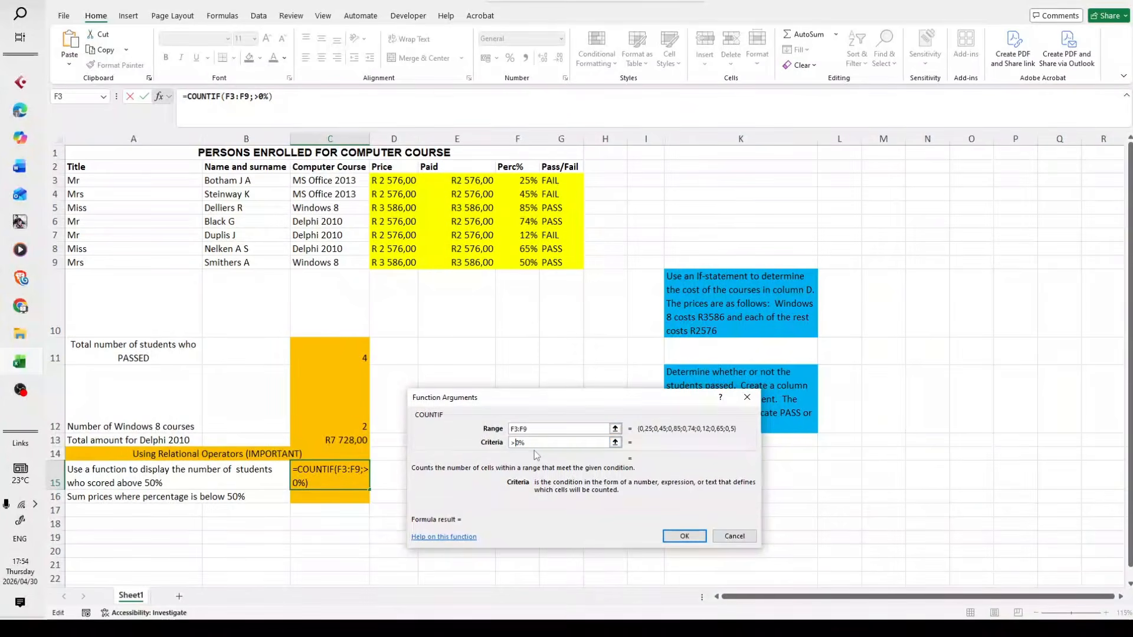
text(5)
click(550, 427)
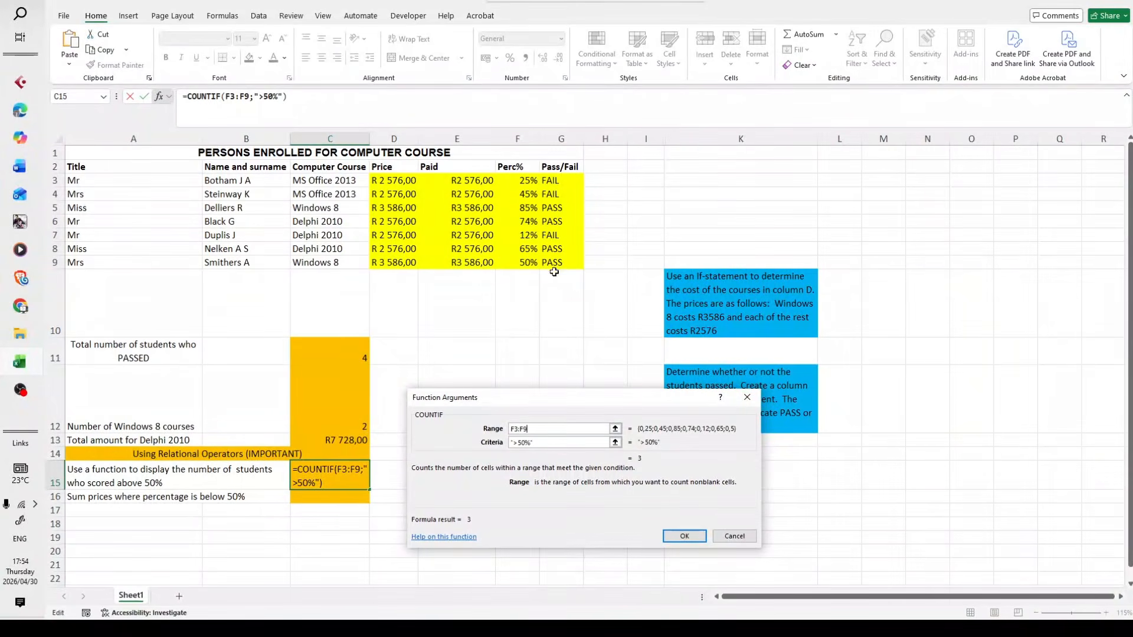
click(677, 535)
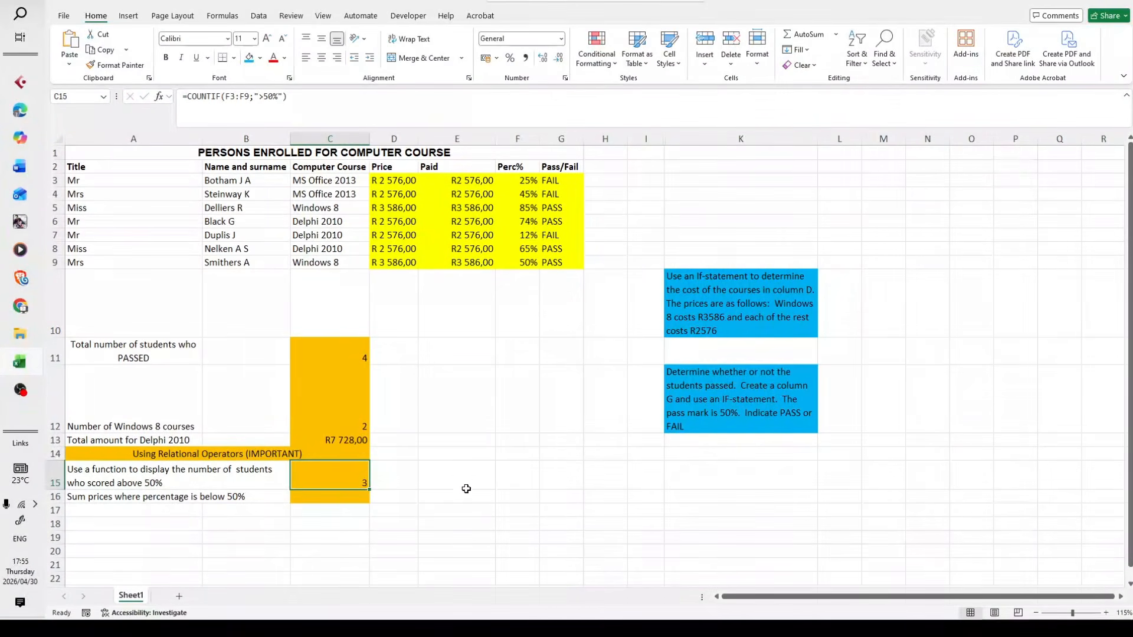
Insert the SUMIF function in C16 for the sum of prices where the percentage is below 50%
scroll(466, 489, down, 1)
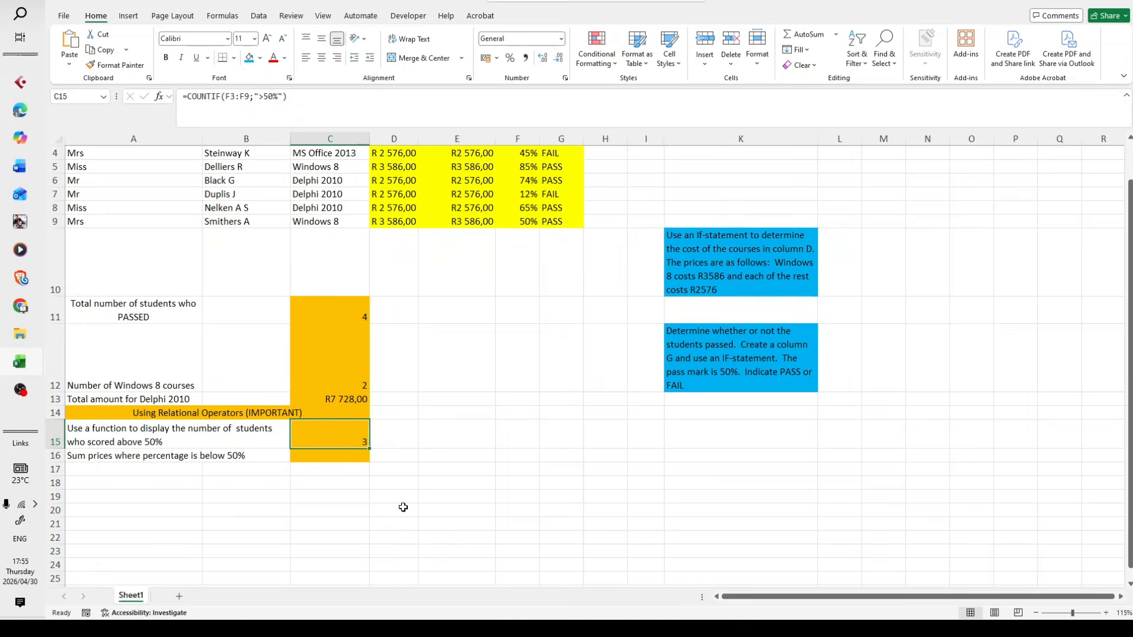
click(349, 460)
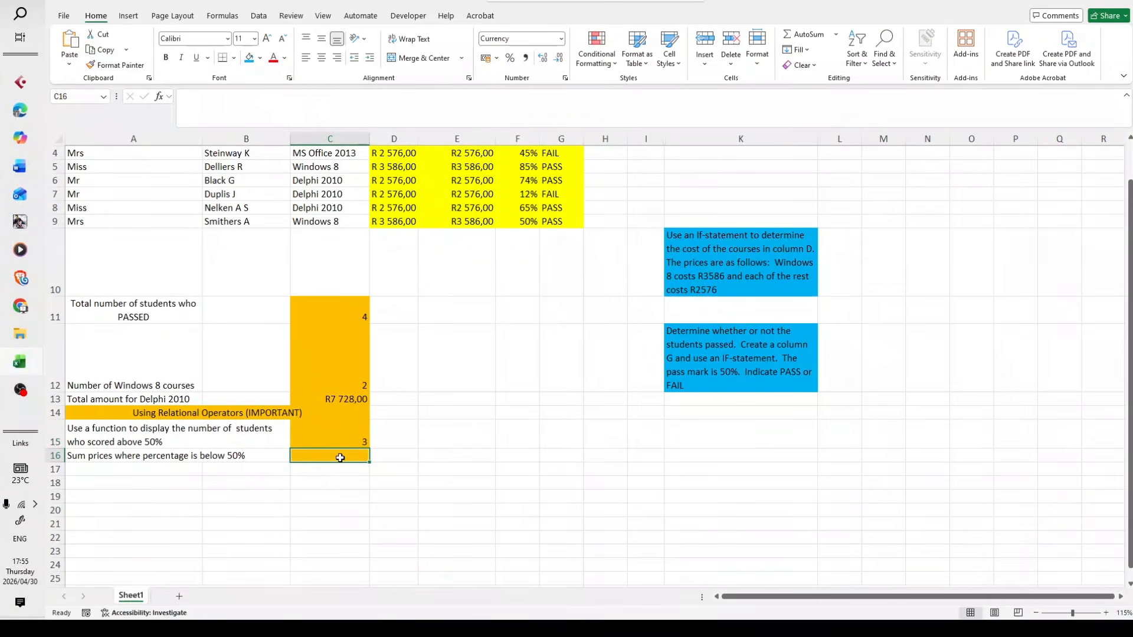
click(159, 98)
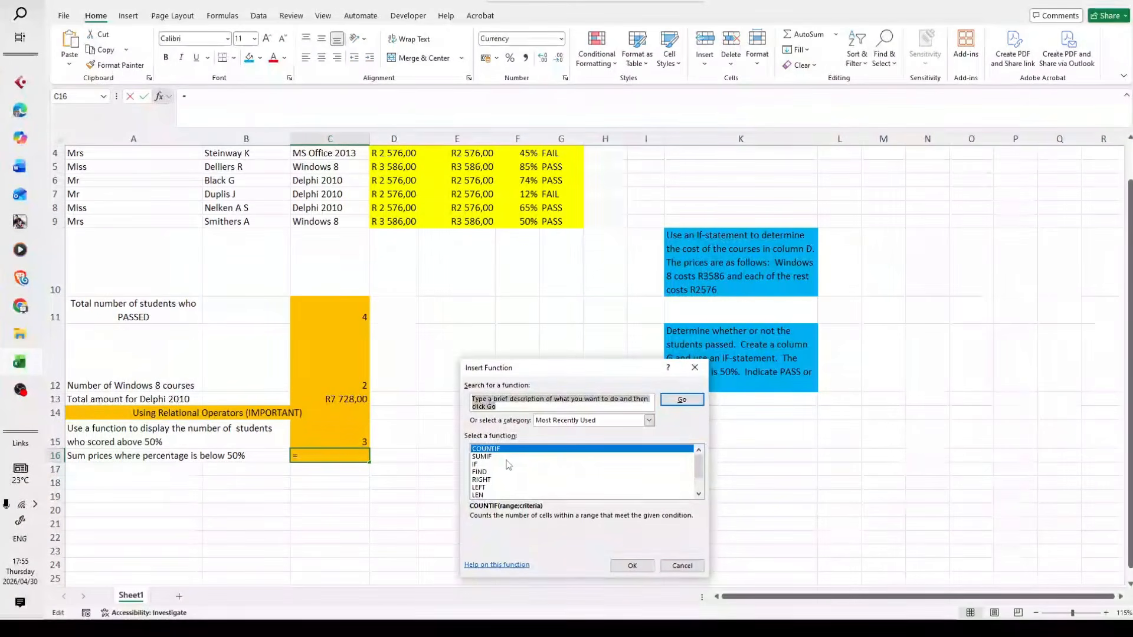
double_click(482, 457)
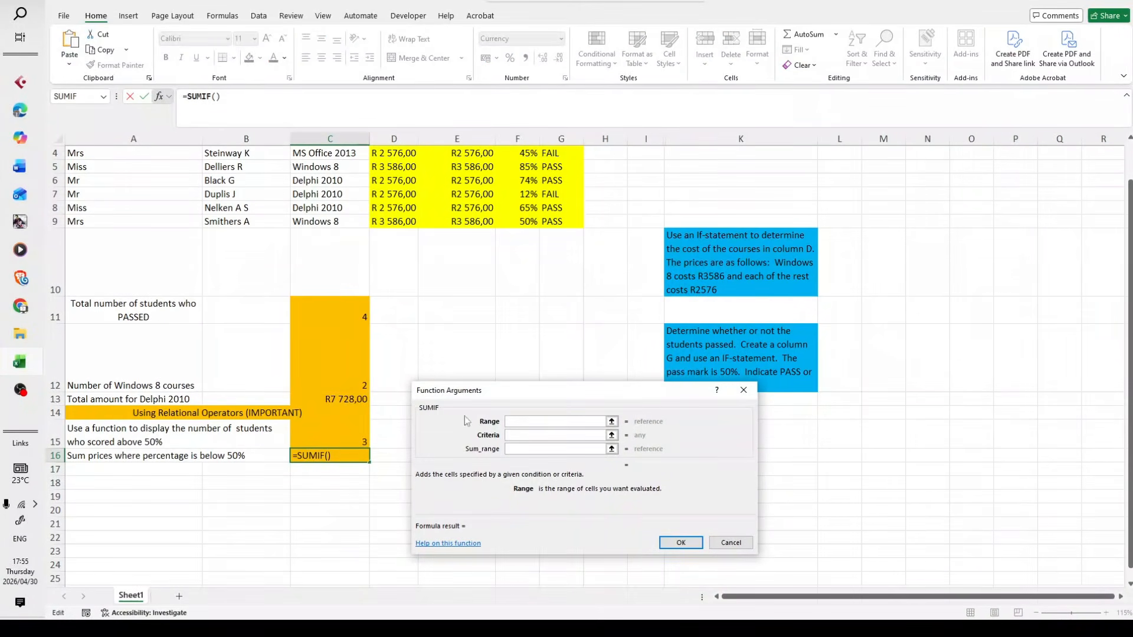
scroll(419, 367, up, 1)
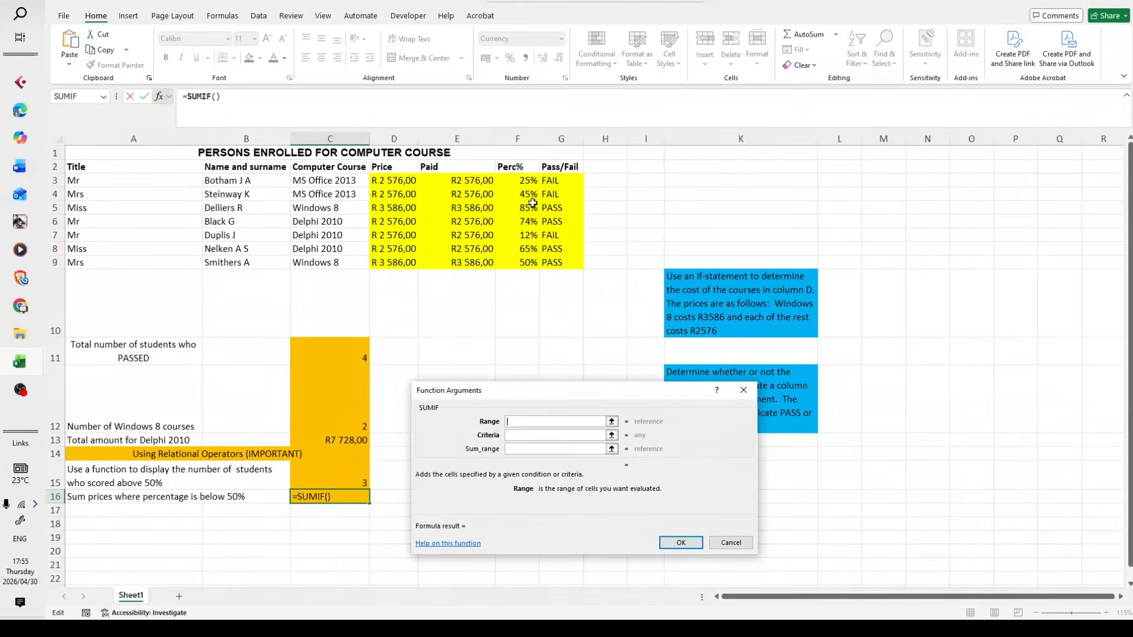
Set the SUMIF range to the percentages F3:F9 and its criteria to <50%
drag(523, 184, 522, 262)
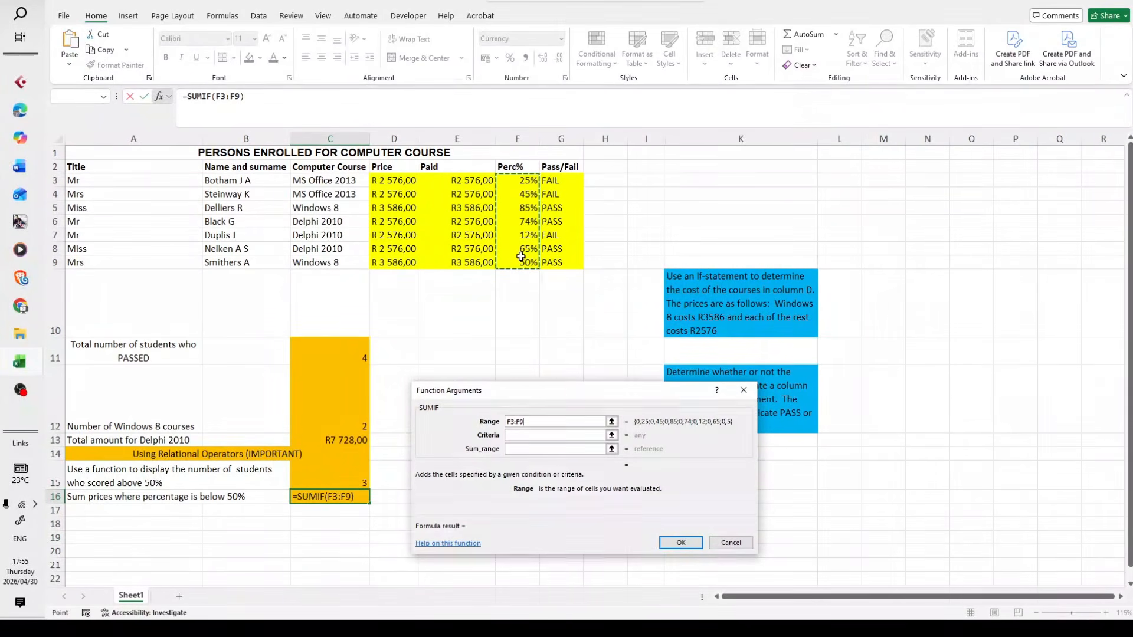
click(527, 436)
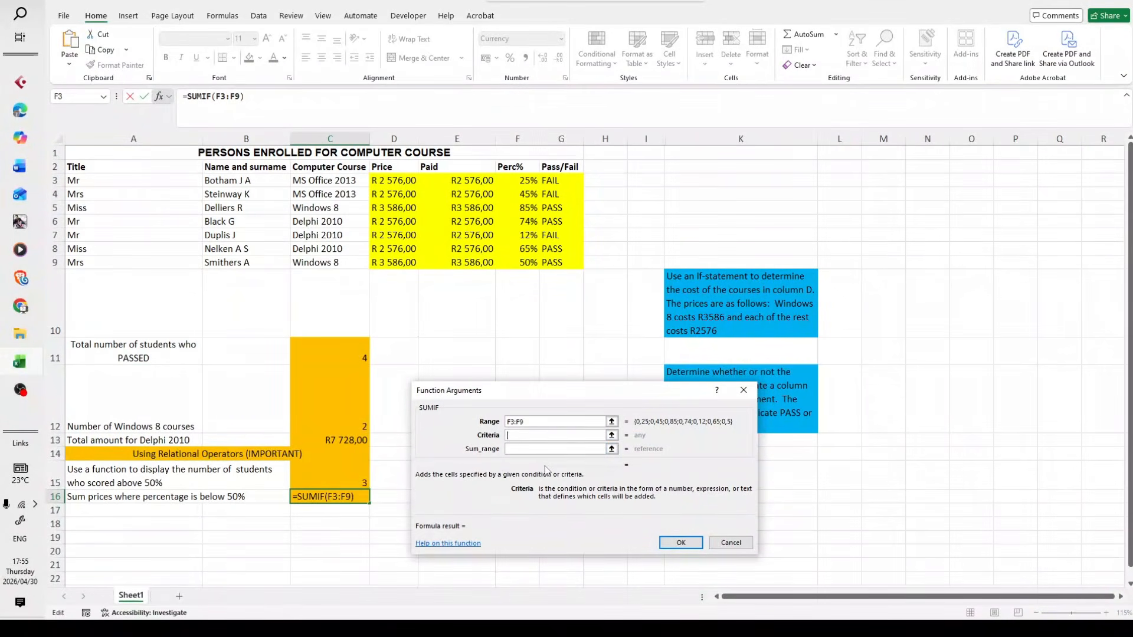
text(<50%)
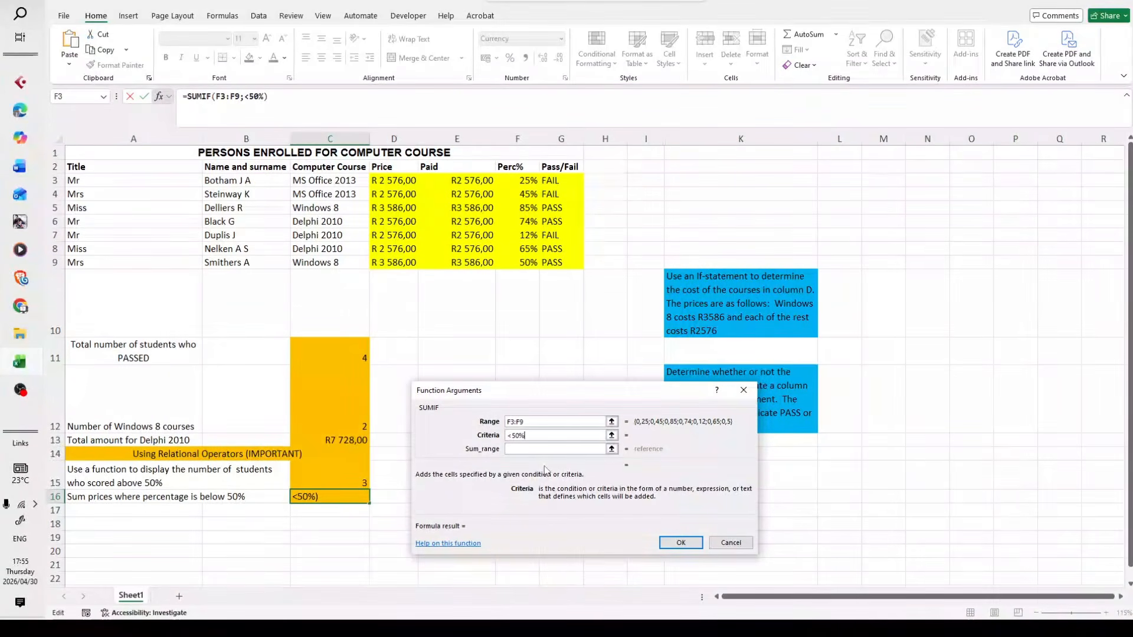
key(Tab)
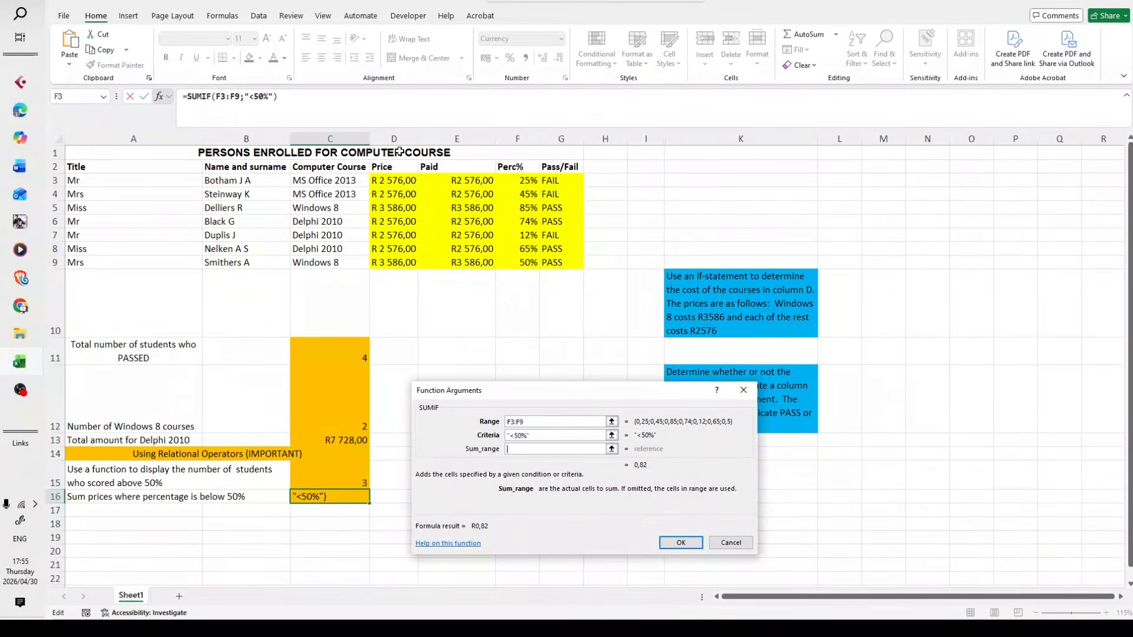
Set the SUMIF sum range to the prices D3:D9 and enter the finished formula in C16
drag(405, 183, 399, 263)
click(536, 437)
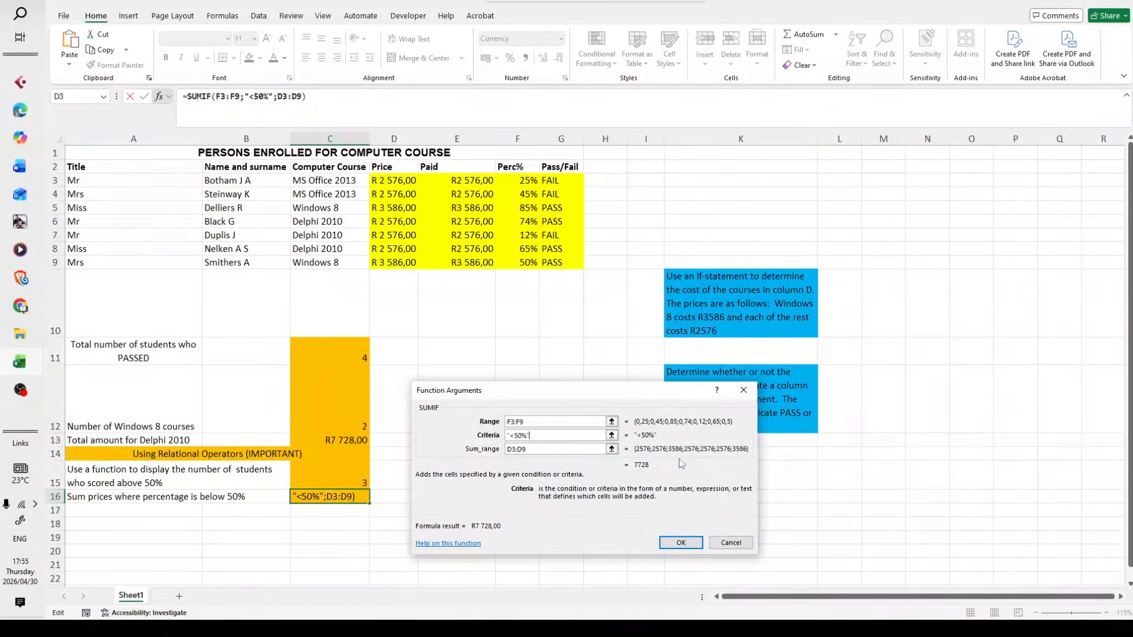
click(692, 546)
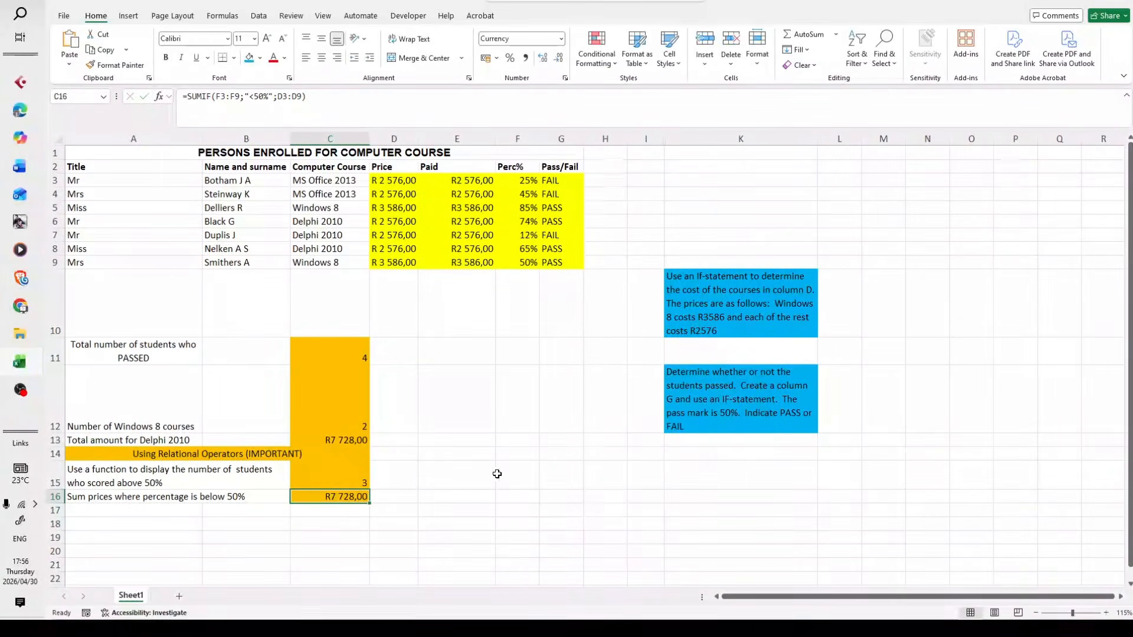
click(493, 472)
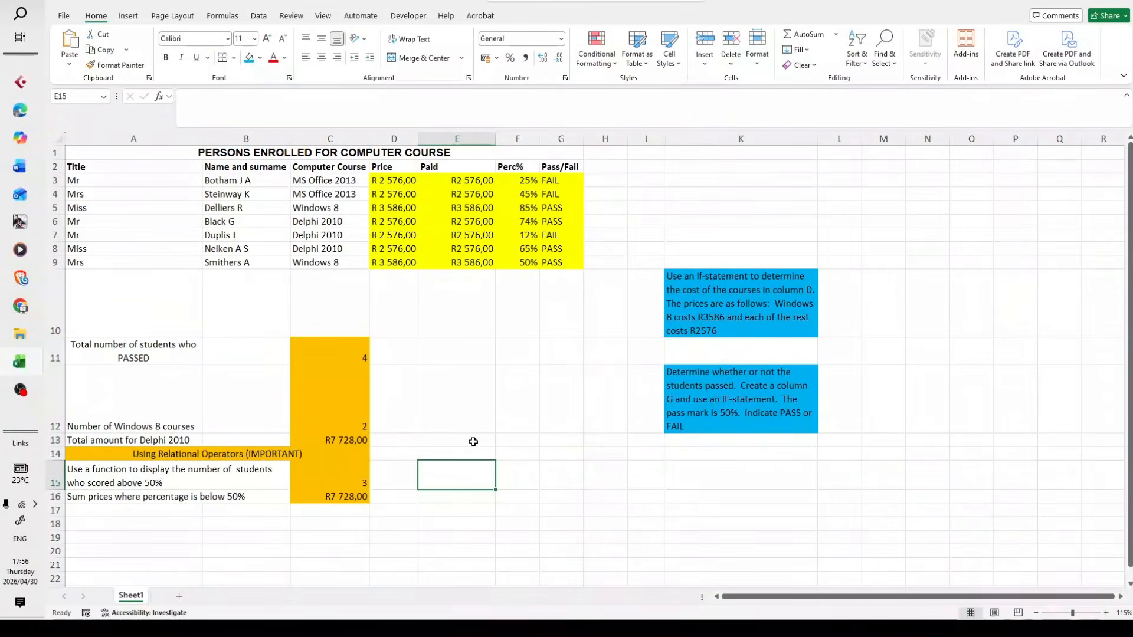
Review the summary formulas in column C, comparing the below-50% price sum in C16 with the Delphi 2010 total in C13
click(324, 496)
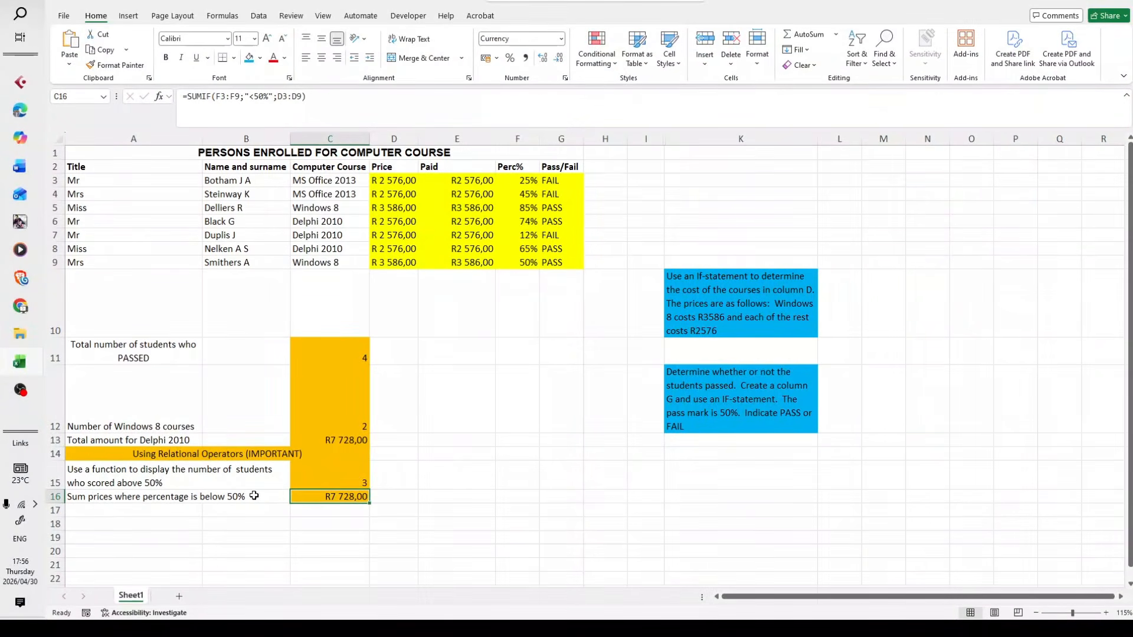
click(413, 493)
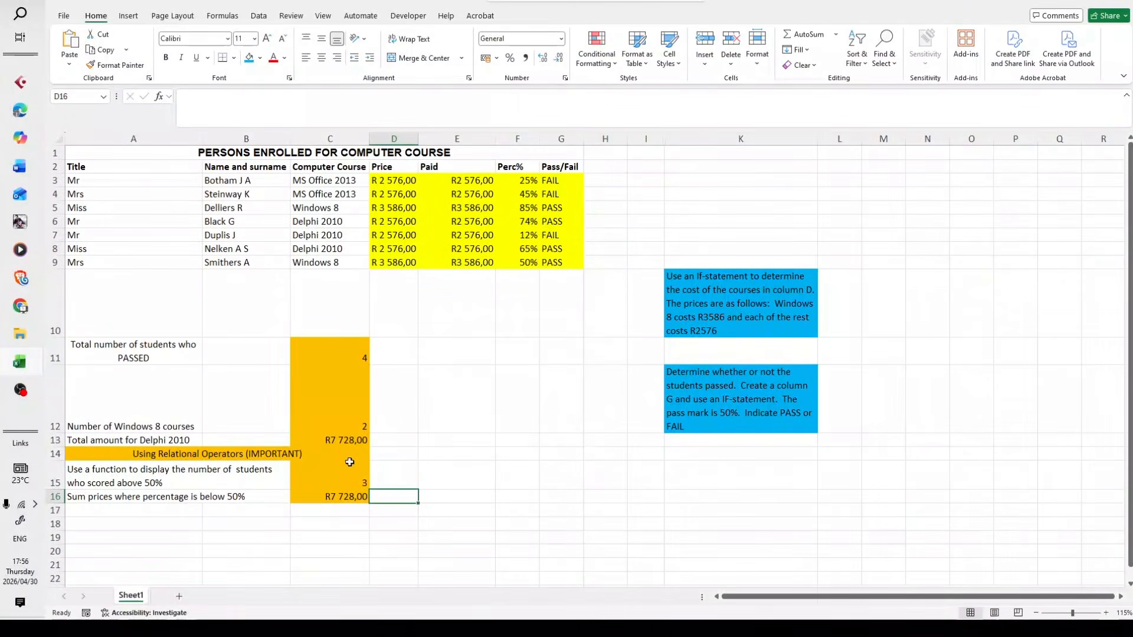
click(331, 438)
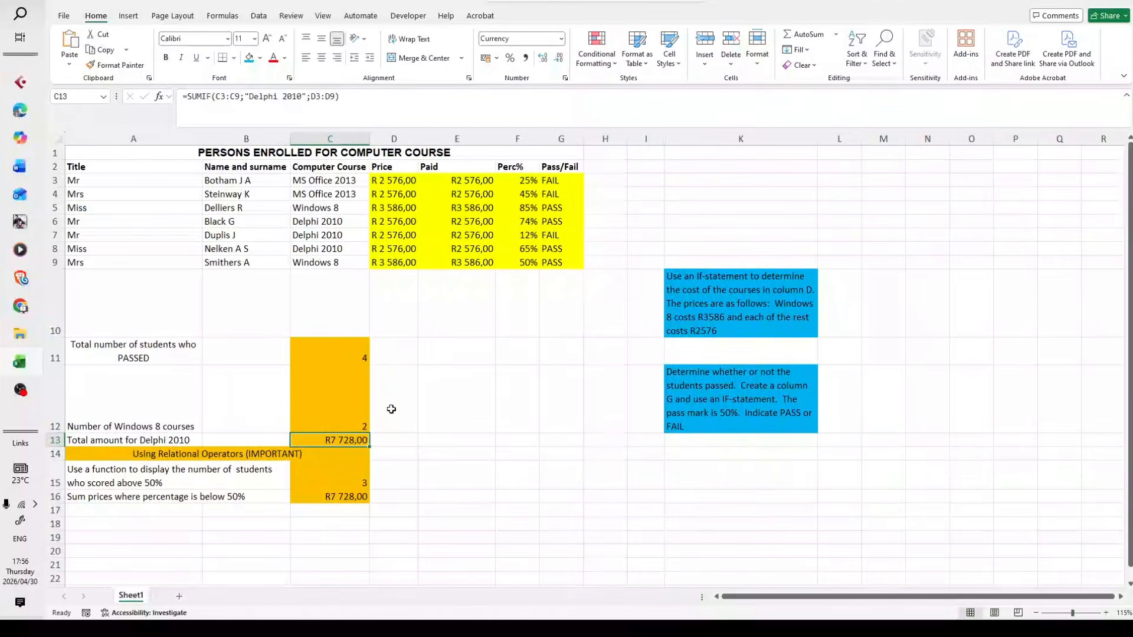
click(360, 498)
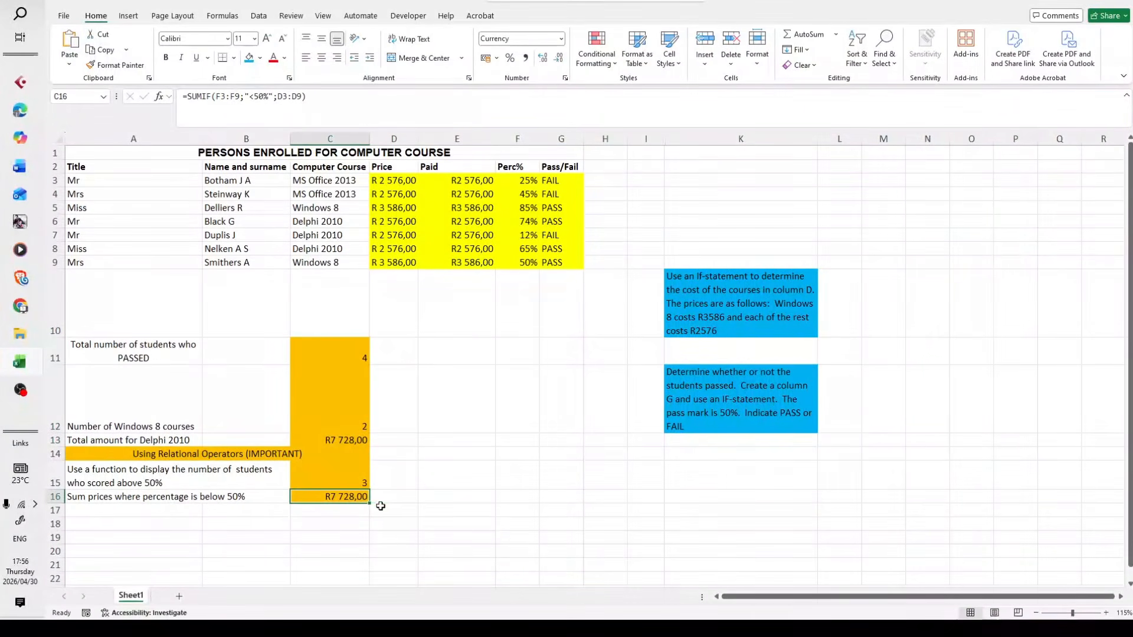
click(437, 495)
click(334, 491)
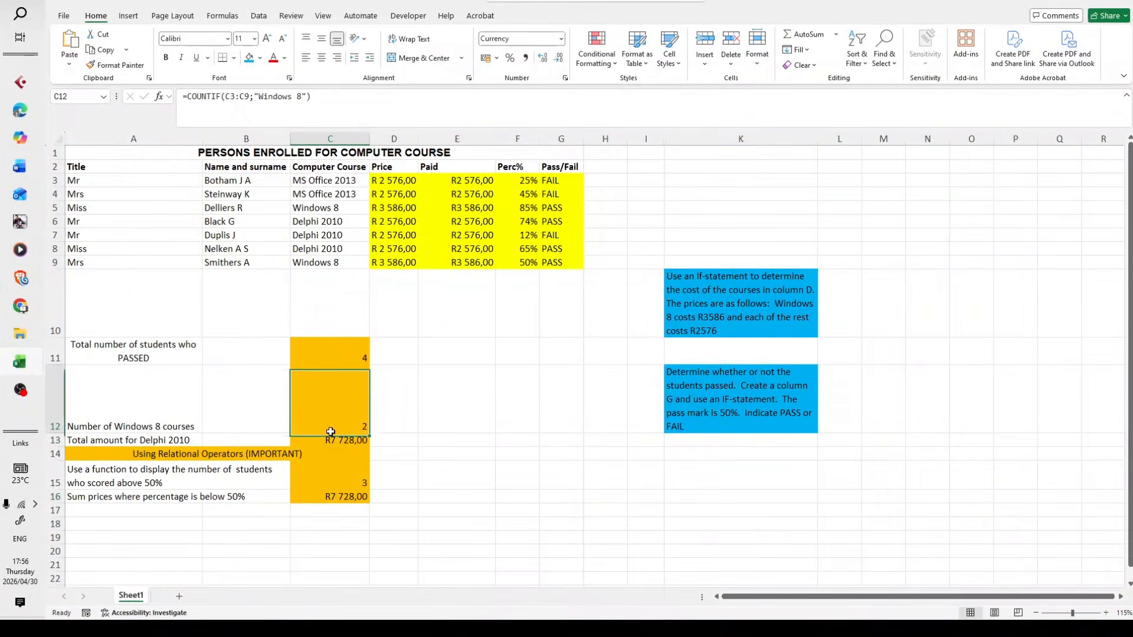
click(425, 472)
click(364, 500)
click(470, 500)
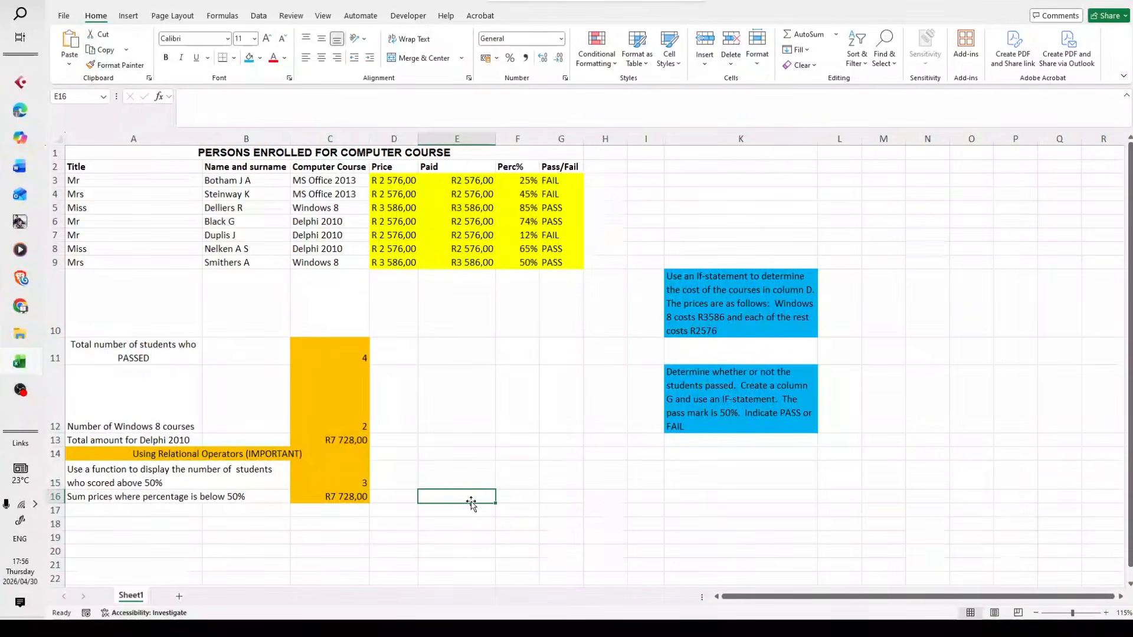